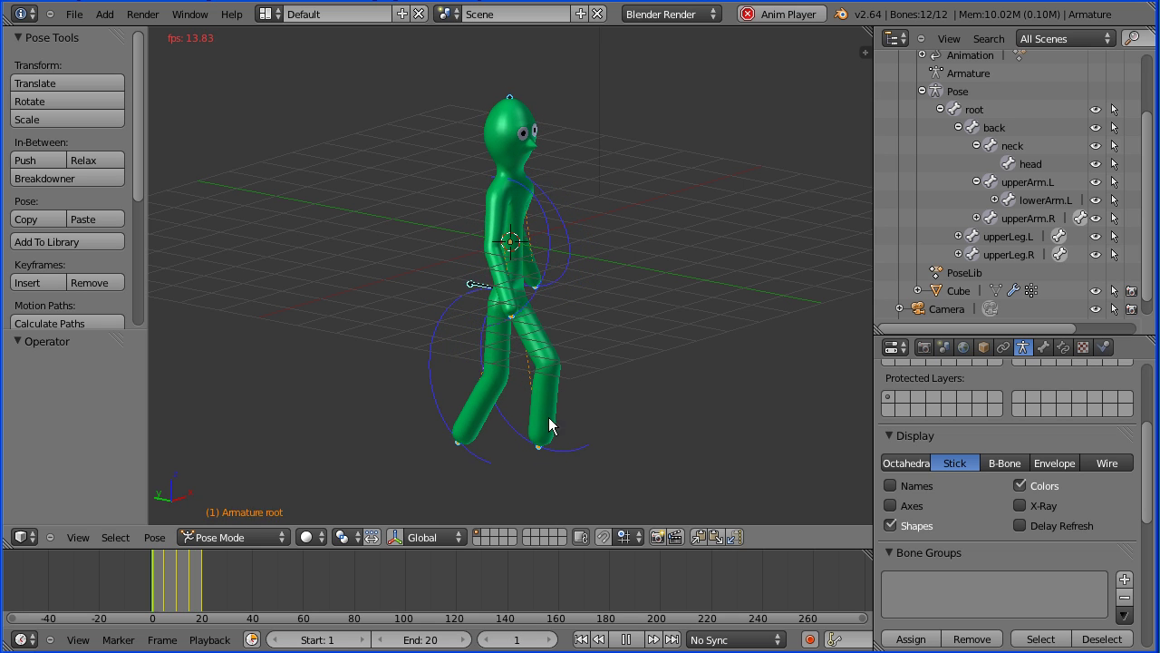
Step: Load a fresh default scene and open the recent file faceTut20.blend
{"action": "left_click", "coordinate": [86, 16]}
{"action": "left_click", "coordinate": [90, 30]}
{"action": "left_click", "coordinate": [90, 47]}
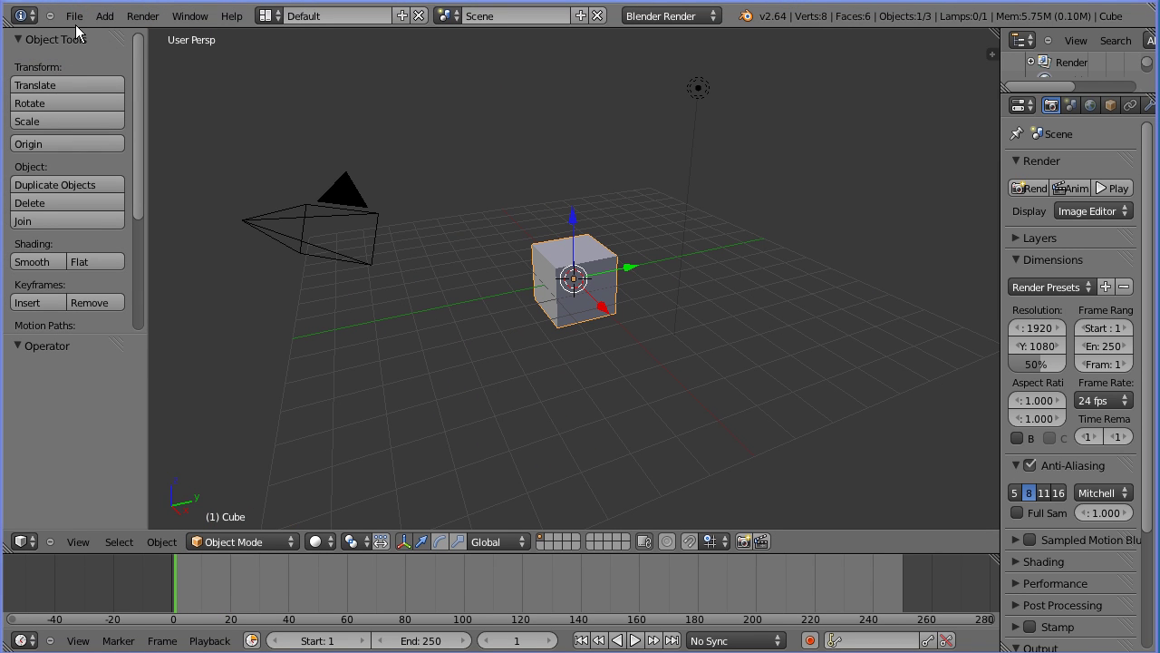
{"action": "left_click", "coordinate": [74, 17]}
{"action": "mouse_move", "coordinate": [94, 73]}
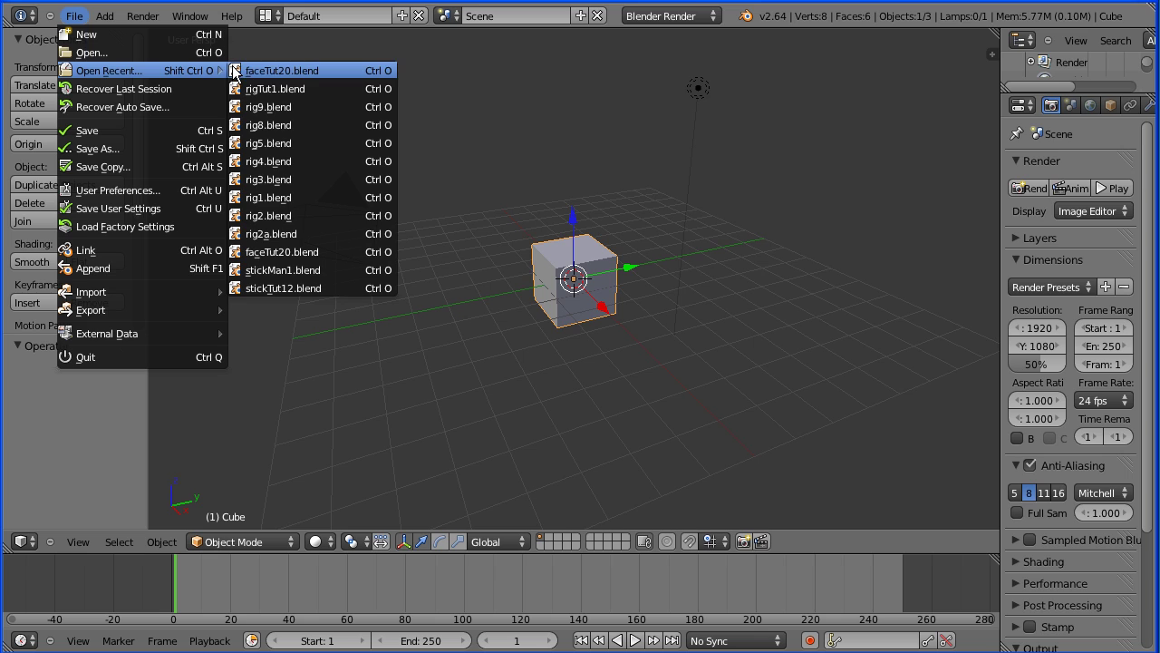
{"action": "left_click", "coordinate": [265, 70]}
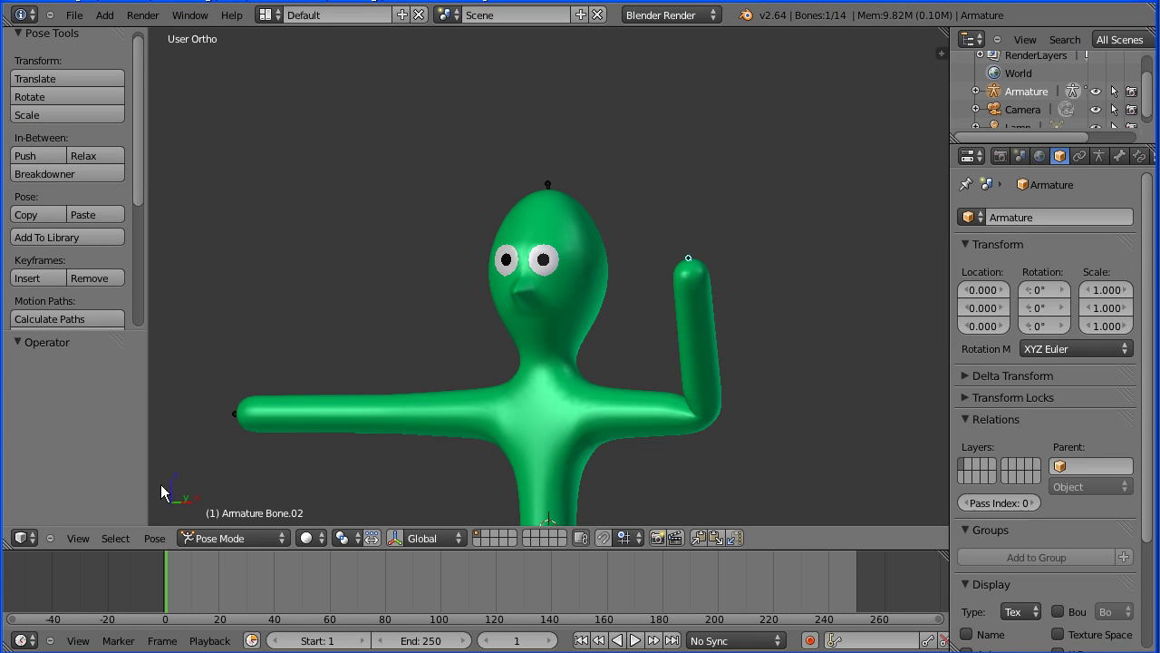
Step: Align the view to the front and clear all pose transforms on the selected raised forearm bone
{"action": "left_click", "coordinate": [78, 539]}
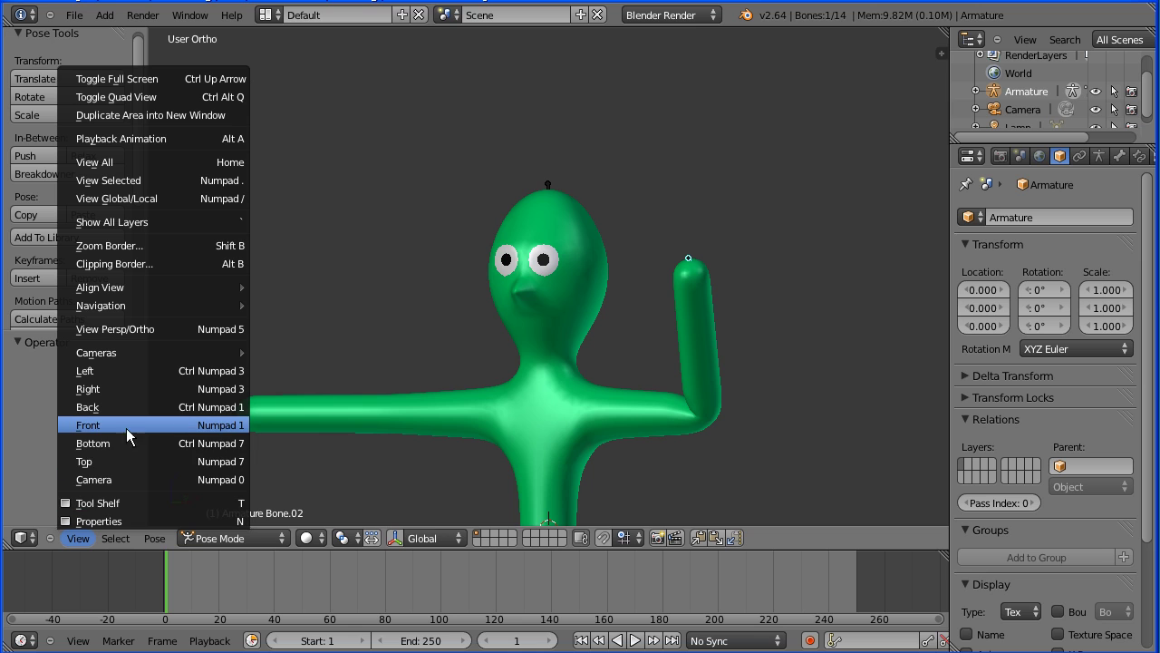
{"action": "left_click", "coordinate": [180, 433]}
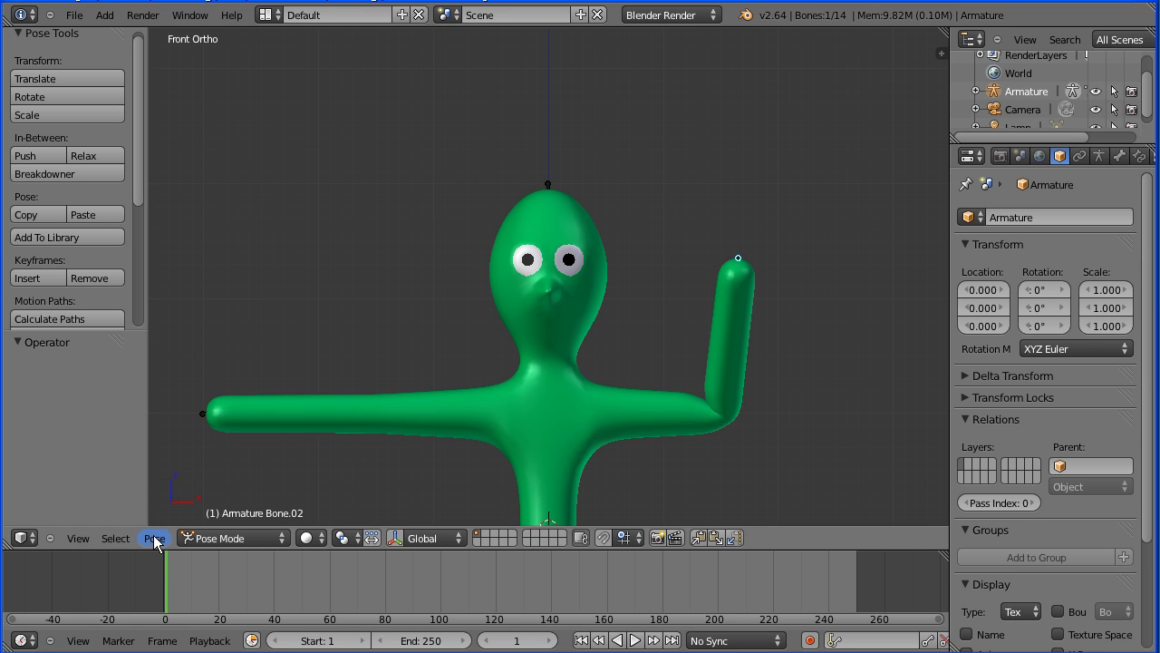
{"action": "left_click", "coordinate": [155, 538]}
{"action": "mouse_move", "coordinate": [151, 445]}
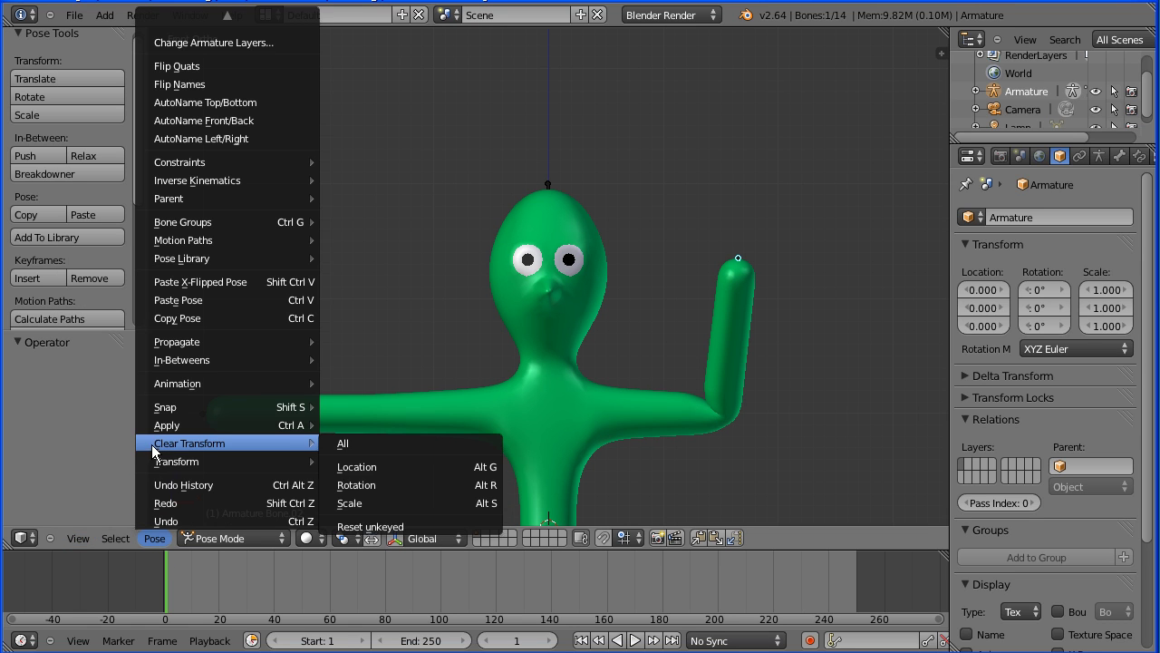
{"action": "left_click", "coordinate": [382, 443]}
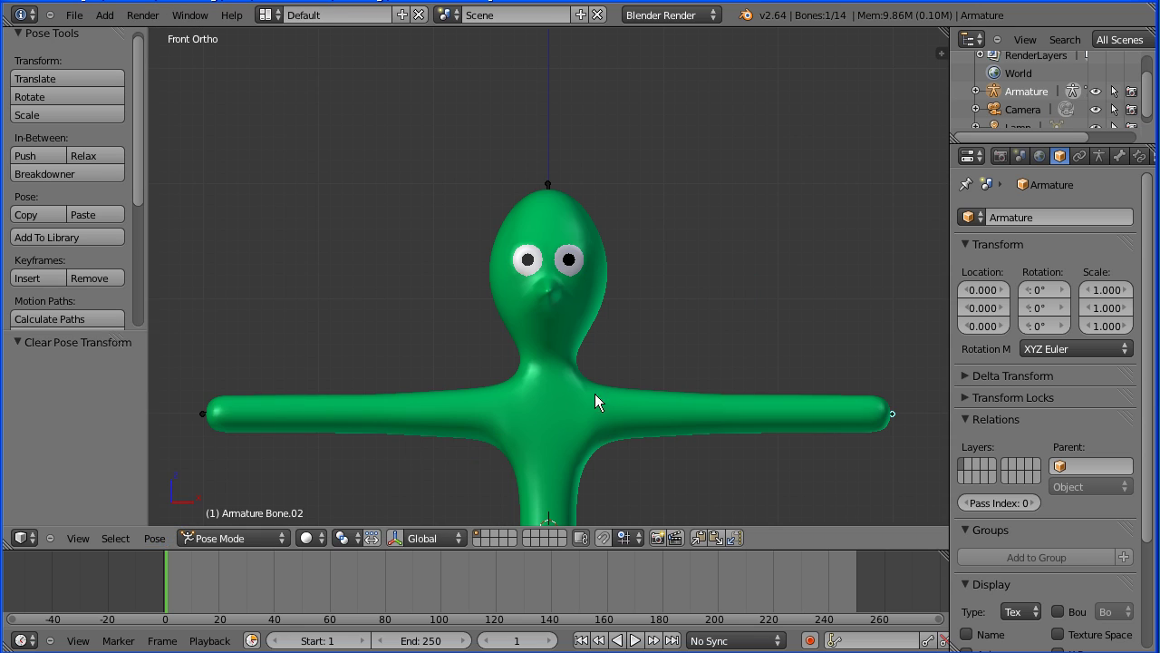
Step: Enable X-Ray for the armature and display its bones as Octahedral
{"action": "left_click", "coordinate": [1100, 155]}
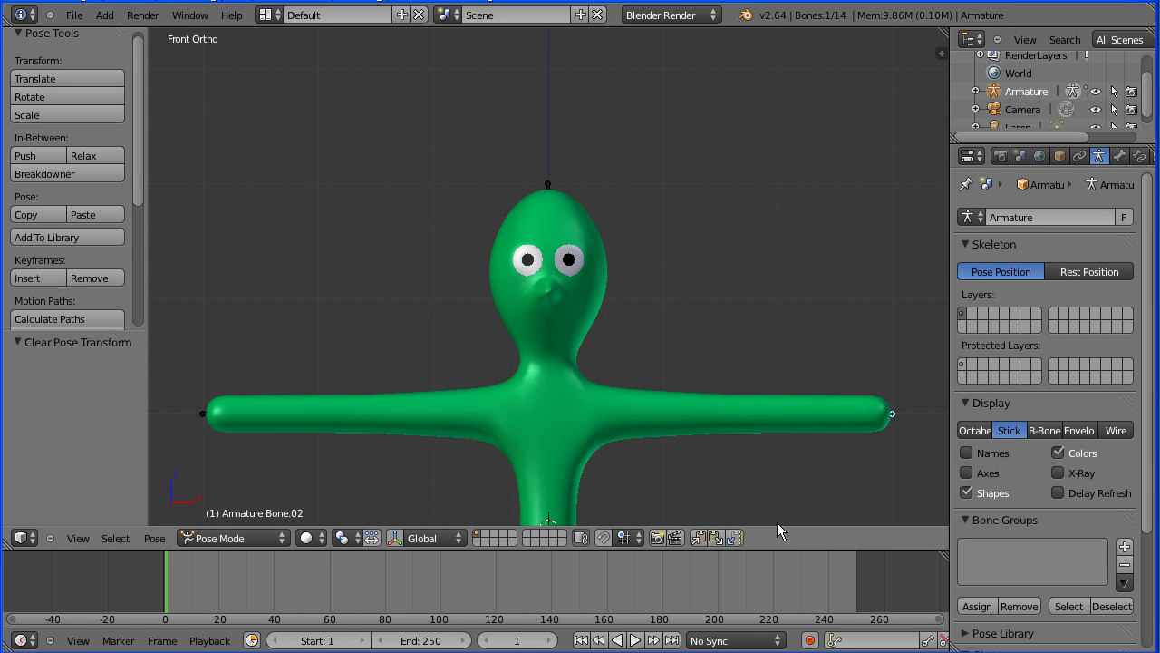
{"action": "left_click", "coordinate": [1058, 473]}
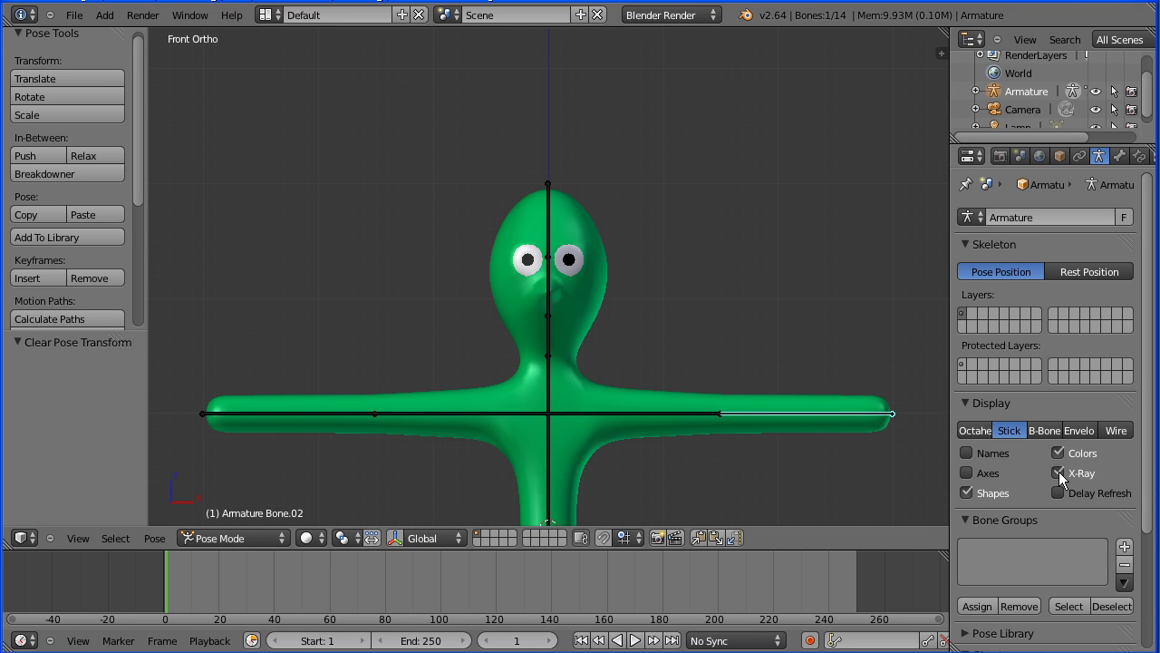
{"action": "left_click", "coordinate": [971, 430]}
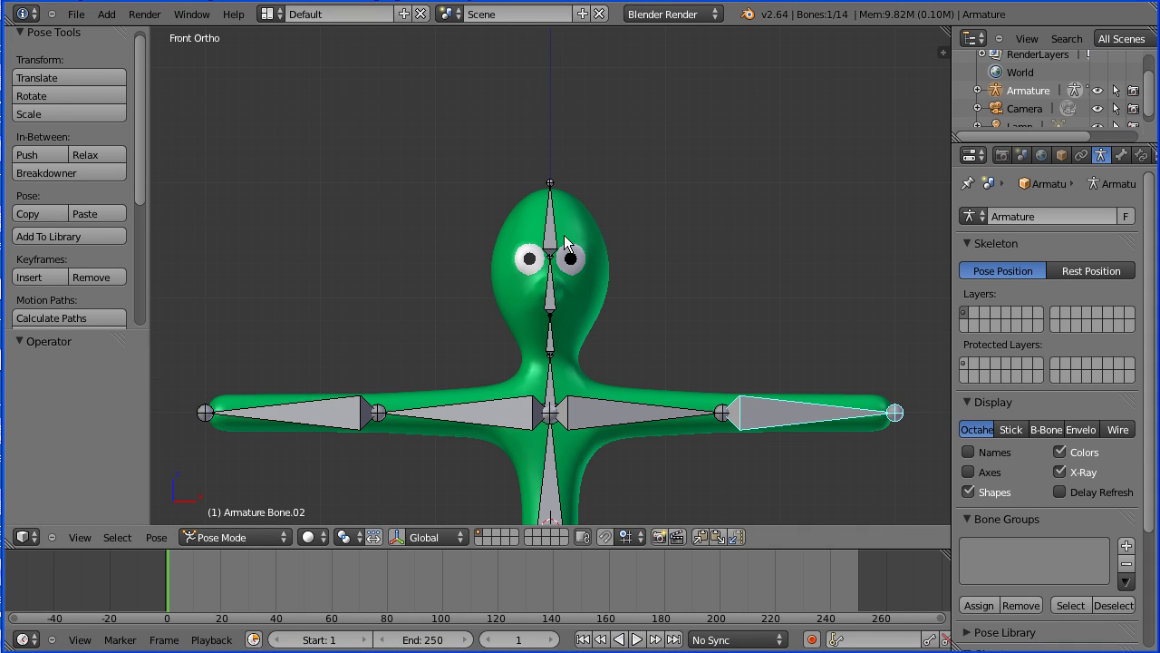
Step: In Edit Mode, delete the two uppermost bones inside the head
{"action": "left_click", "coordinate": [244, 533]}
{"action": "left_click", "coordinate": [268, 505]}
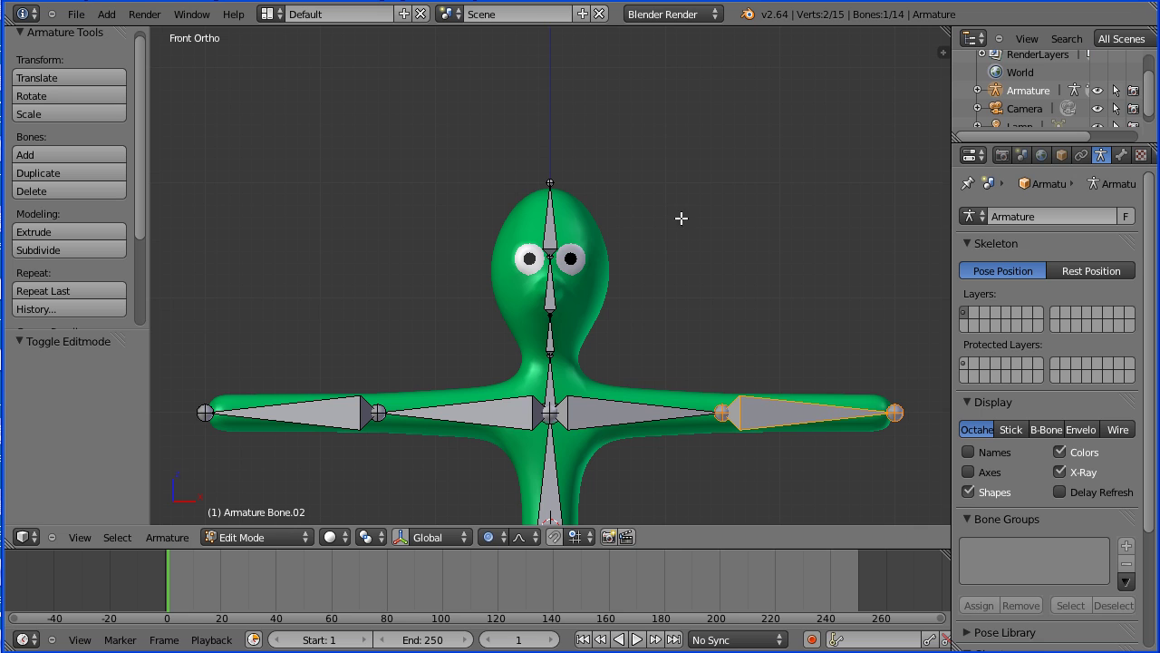
{"action": "right_click", "coordinate": [551, 241]}
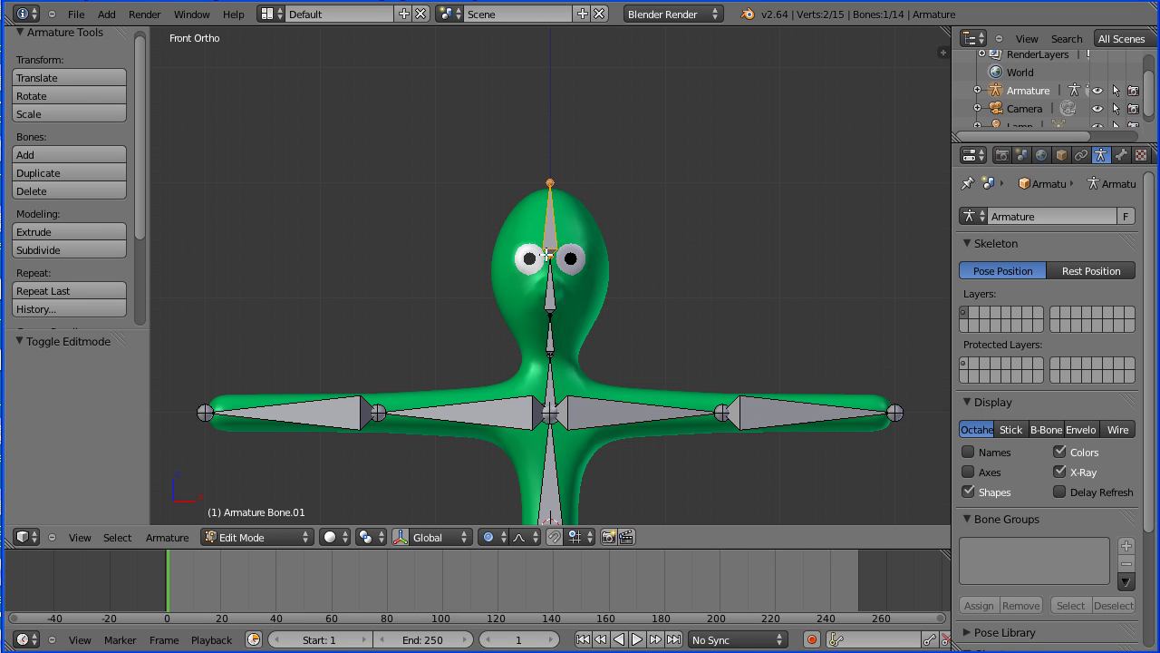
{"action": "right_click", "coordinate": [541, 288], "text": "shift"}
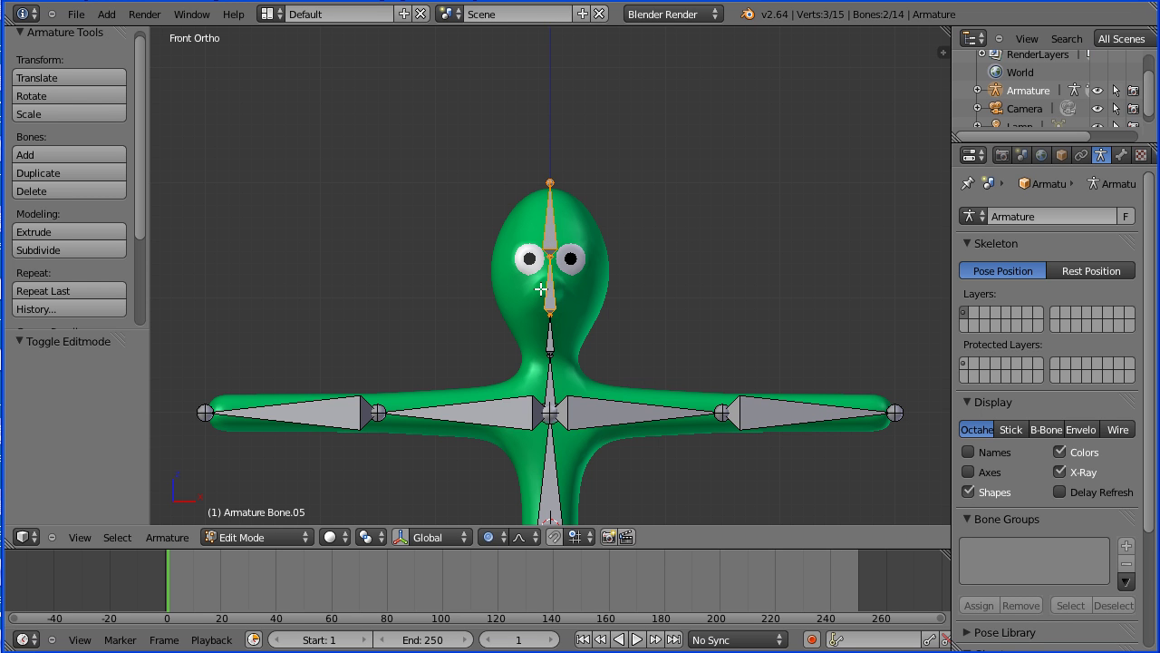
{"action": "left_click", "coordinate": [71, 191]}
{"action": "left_click", "coordinate": [155, 194]}
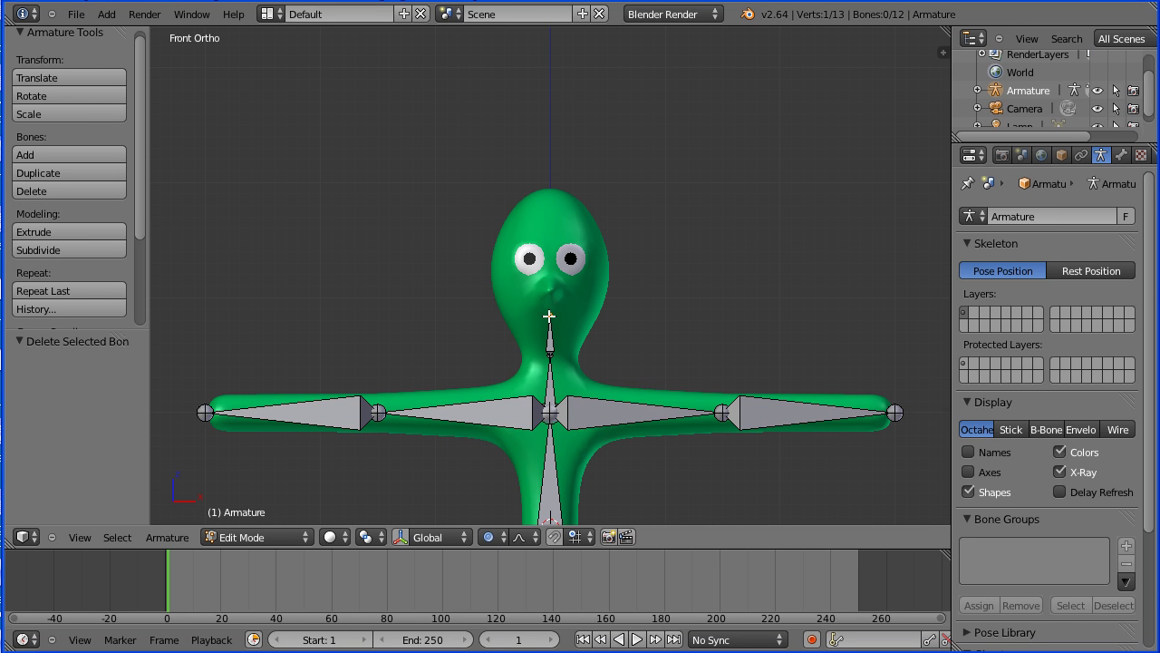
Step: Move the remaining head bone's tip up about 1.104 along Z to the top of the head, and return to Pose Mode
{"action": "key", "text": "g"}
{"action": "key", "text": "z"}
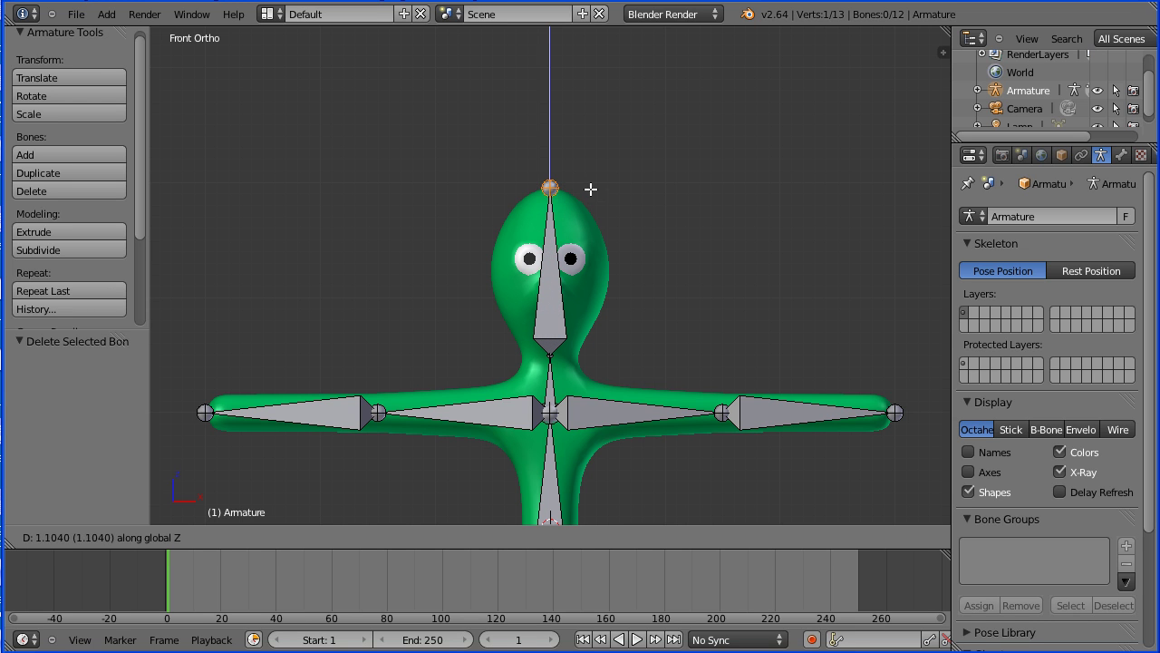
{"action": "left_click", "coordinate": [590, 188]}
{"action": "left_click", "coordinate": [284, 536]}
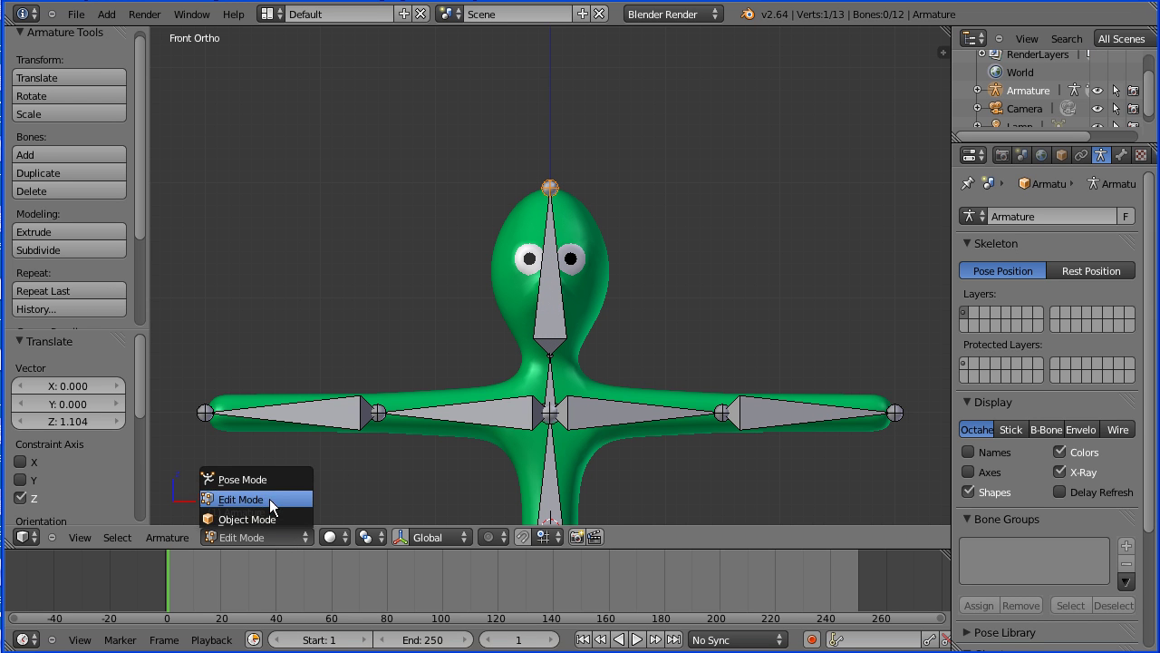
{"action": "left_click", "coordinate": [243, 479]}
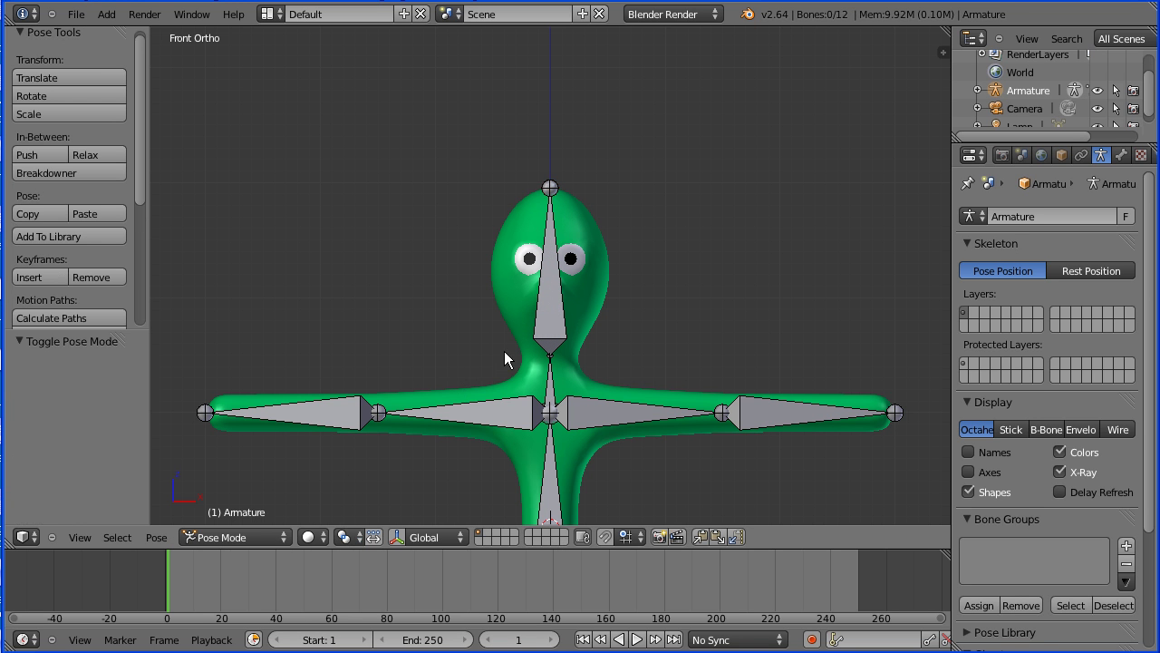
Step: Try rotating the head bone sideways to test how it deforms the mesh, and undo the rotation
{"action": "right_click", "coordinate": [551, 329]}
{"action": "key", "text": "r"}
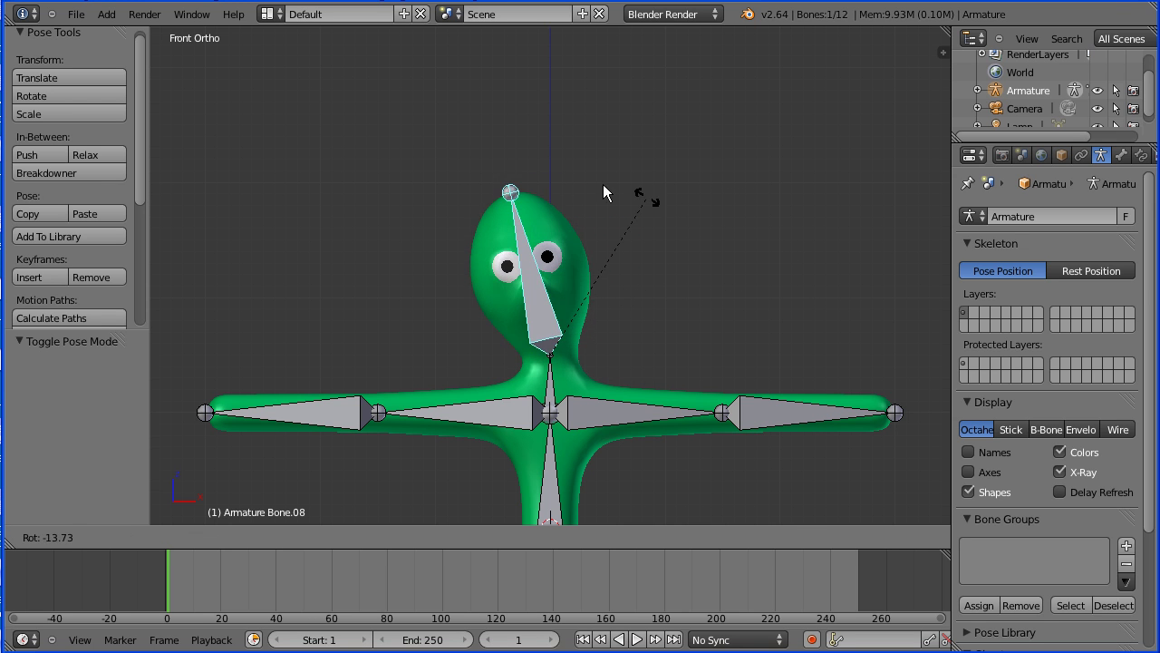
{"action": "left_click", "coordinate": [553, 186]}
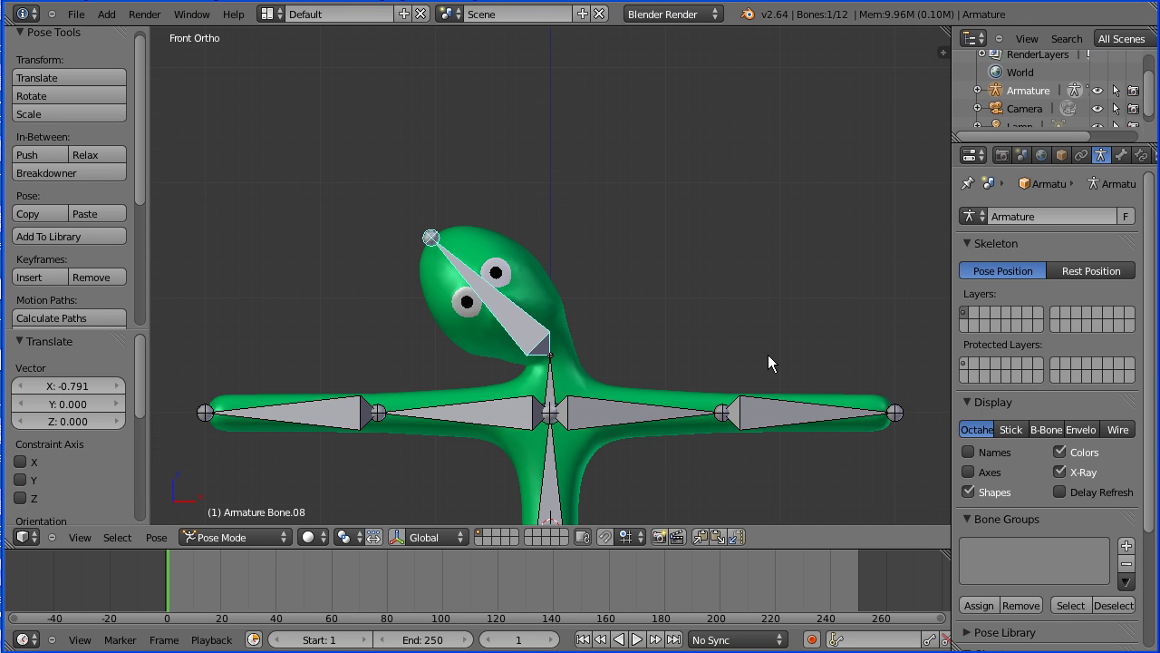
{"action": "key", "text": "ctrl+z"}
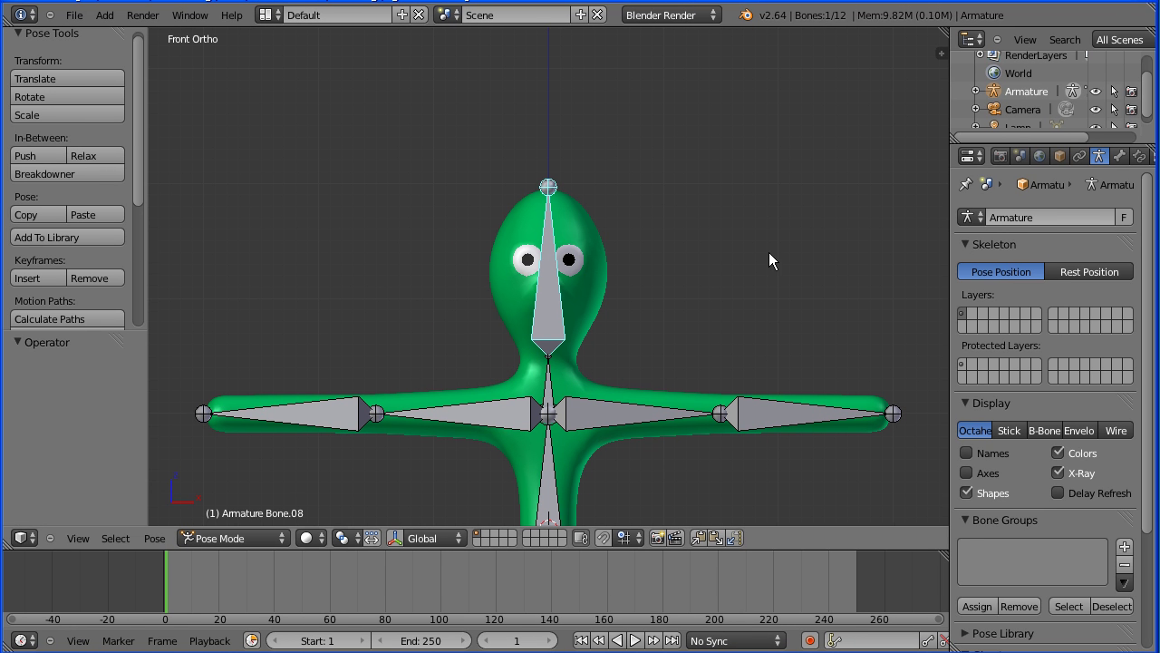
Step: Rename the selected head bone to "head"
{"action": "left_click", "coordinate": [1118, 156]}
{"action": "left_click", "coordinate": [1033, 220]}
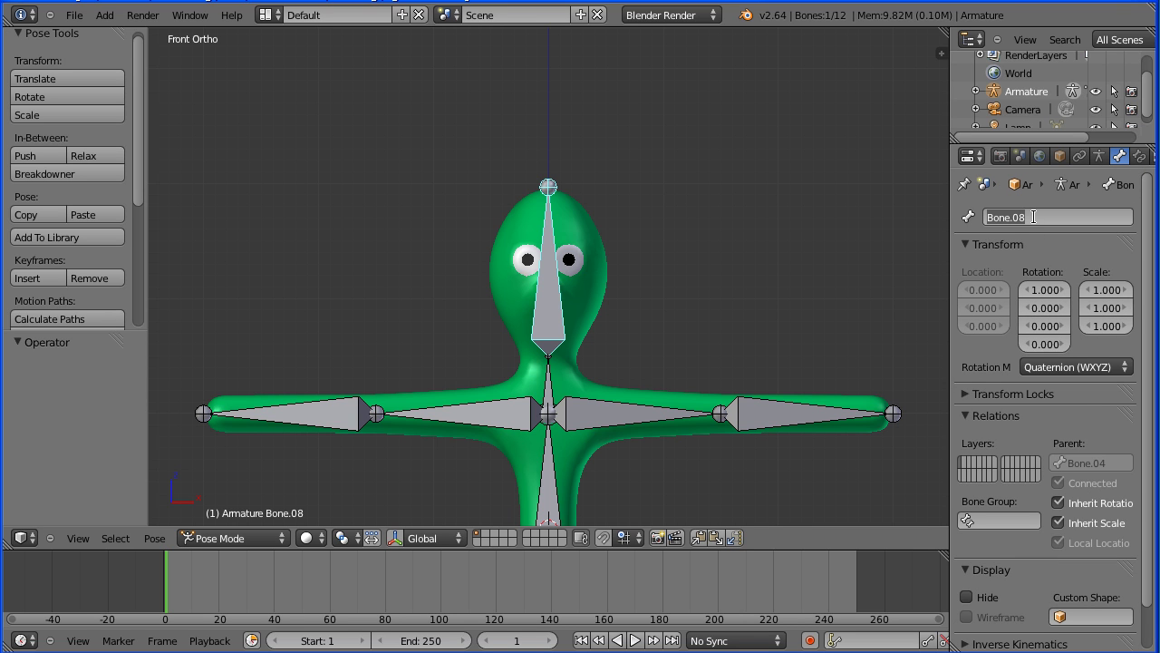
{"action": "type", "text": "head"}
{"action": "key", "text": "Return"}
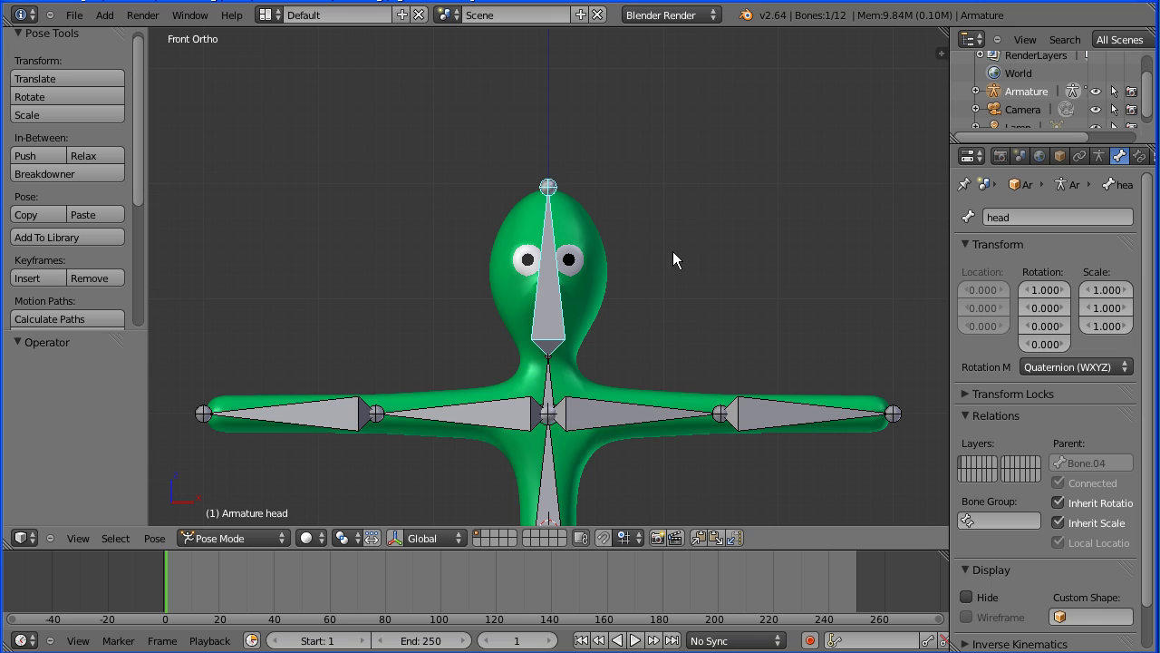
Step: Rename the small bone projecting behind the hips to "root" and turn off its Deform option
{"action": "scroll", "coordinate": [686, 261], "scroll_direction": "down", "scroll_amount": 6, "text": "shift"}
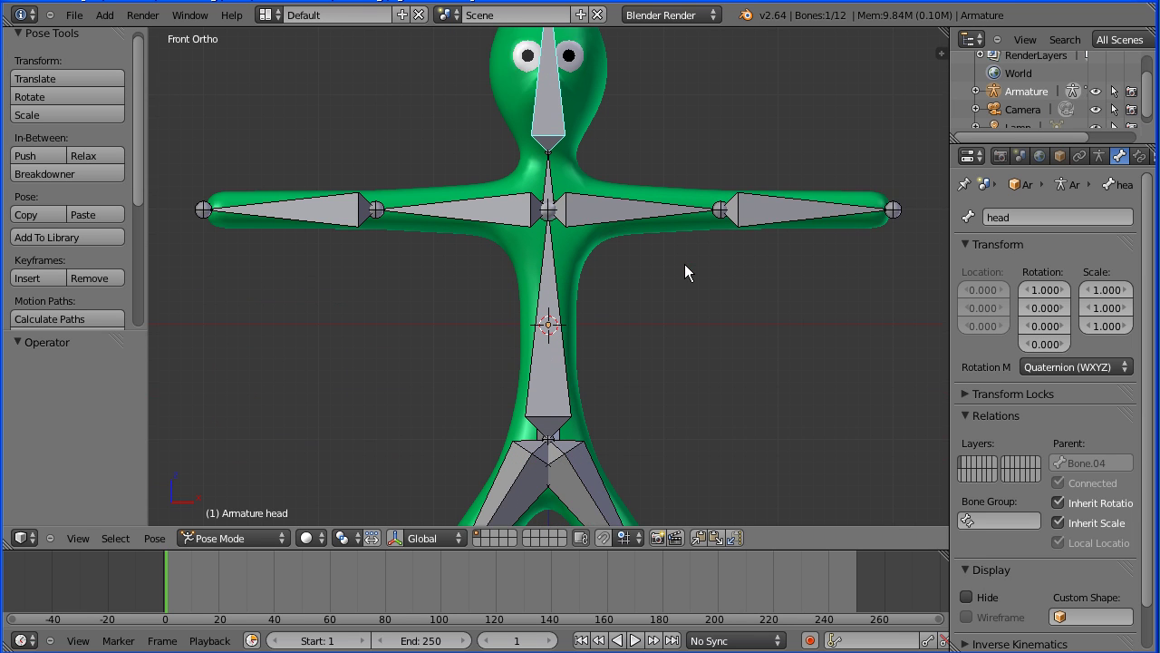
{"action": "scroll", "coordinate": [686, 271], "scroll_direction": "down", "scroll_amount": 1, "text": "shift"}
{"action": "middle_click_drag", "start_coordinate": [783, 256], "coordinate": [682, 299]}
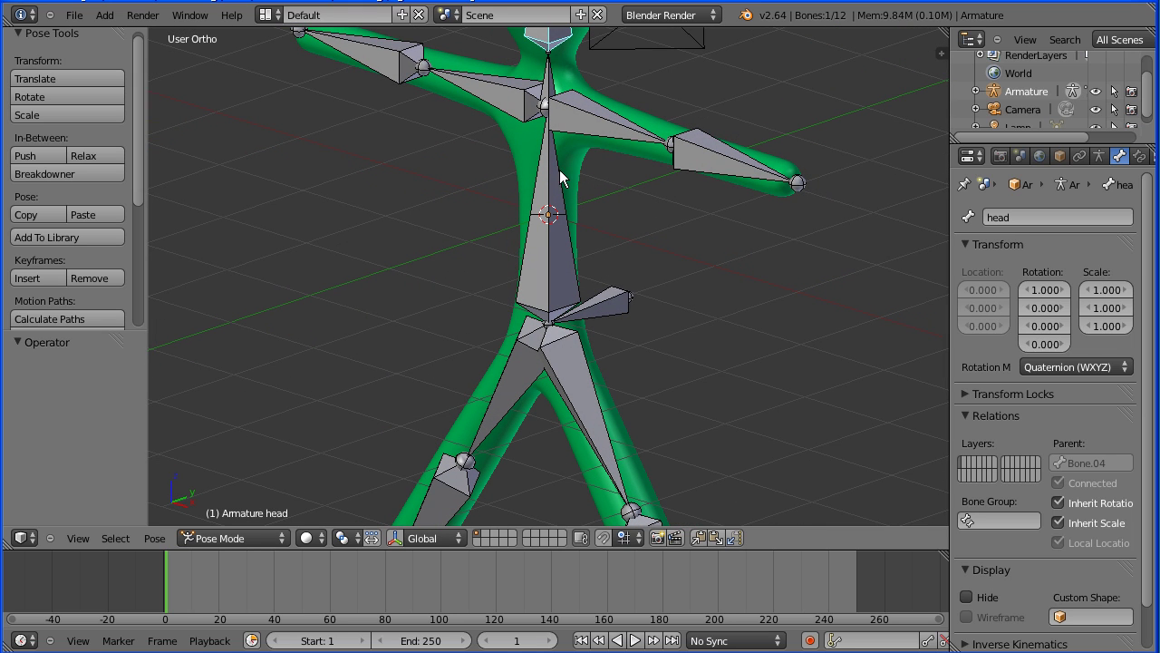
{"action": "right_click", "coordinate": [611, 301]}
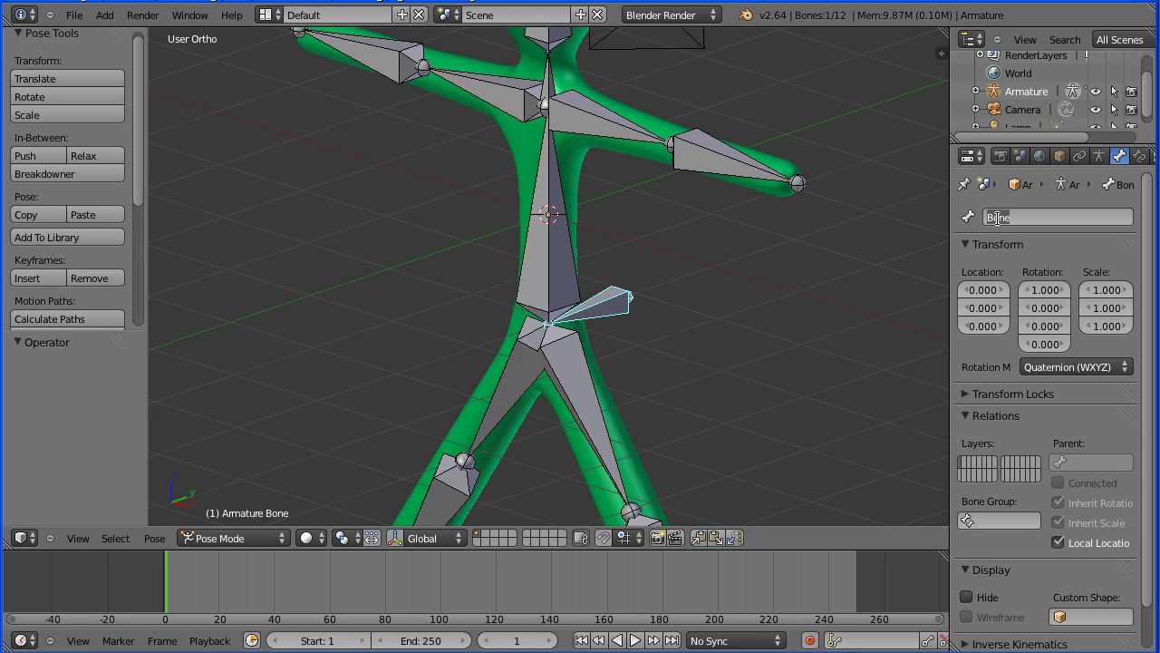
{"action": "key", "text": "BackSpace"}
{"action": "type", "text": "root"}
{"action": "key", "text": "Return"}
{"action": "left_click_drag", "start_coordinate": [1149, 262], "coordinate": [1146, 356]}
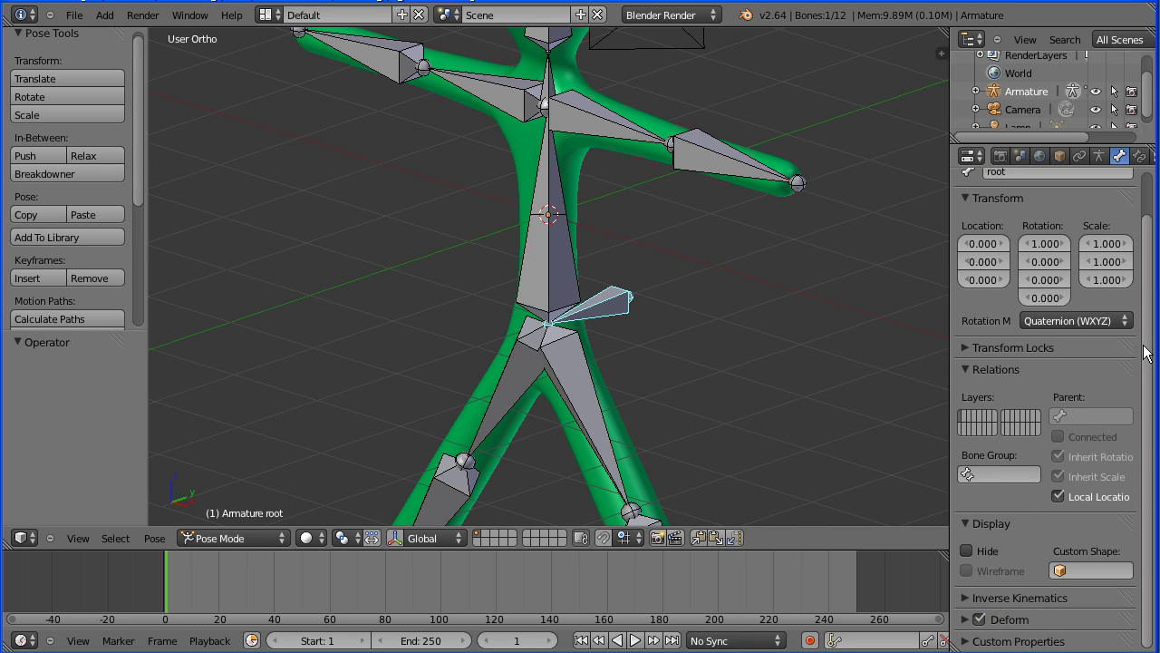
{"action": "left_click", "coordinate": [980, 622]}
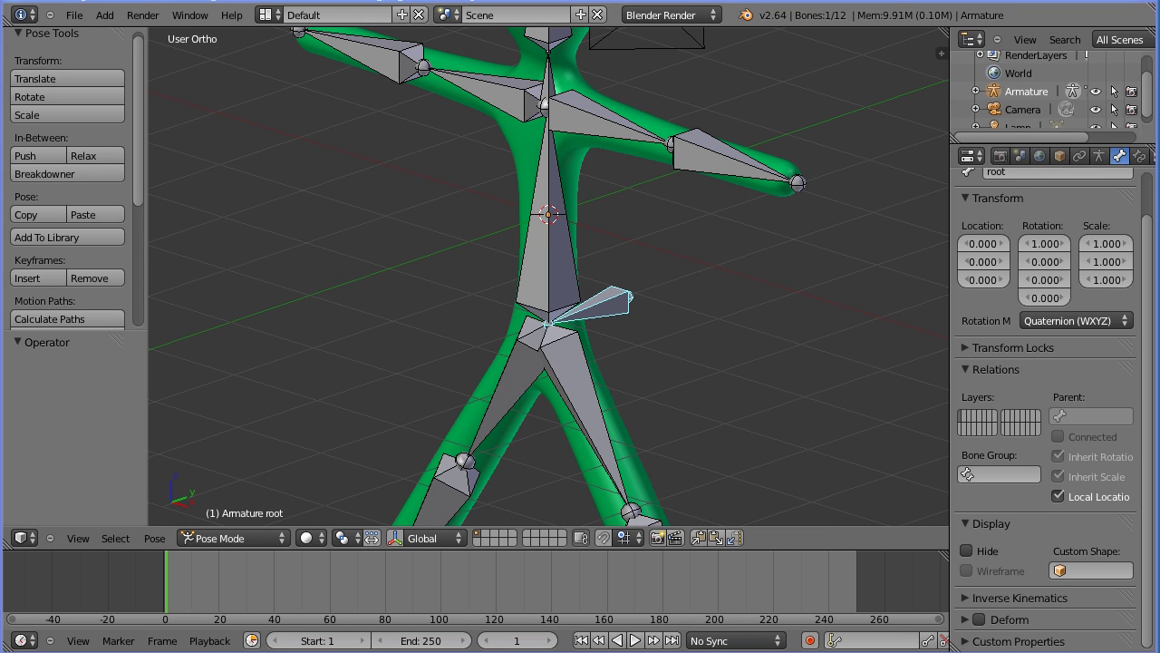
Step: In the front view, select all bones of the armature and apply AutoName Left/Right
{"action": "left_click", "coordinate": [78, 539]}
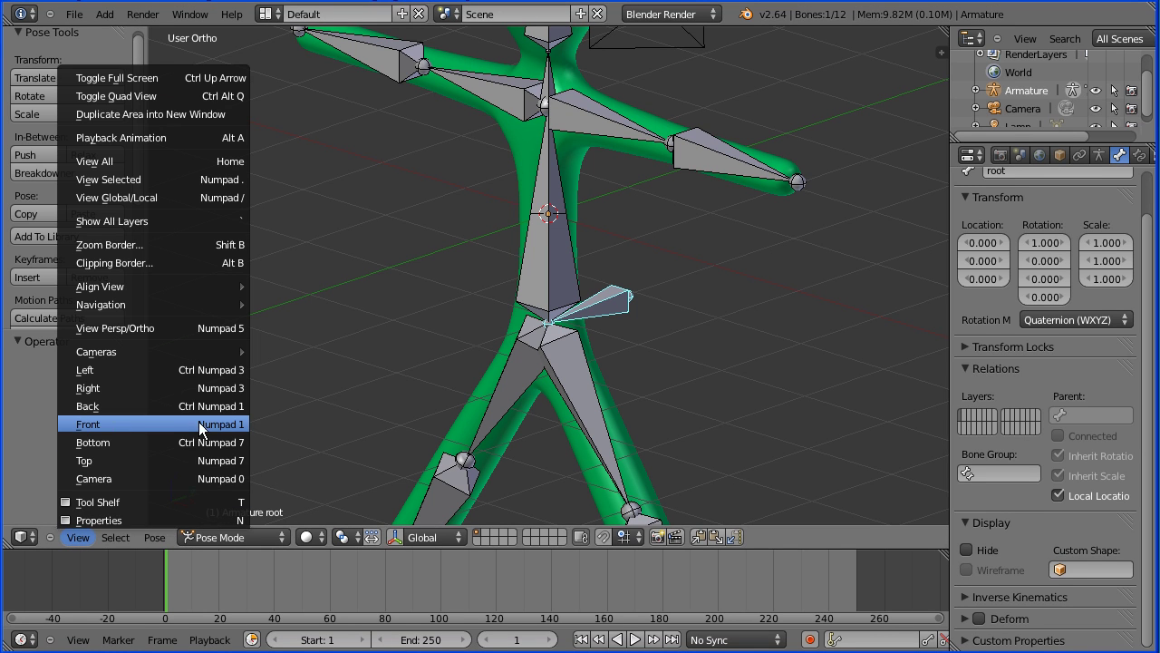
{"action": "key", "text": "Escape"}
{"action": "key", "text": "KP_1"}
{"action": "key", "text": "a"}
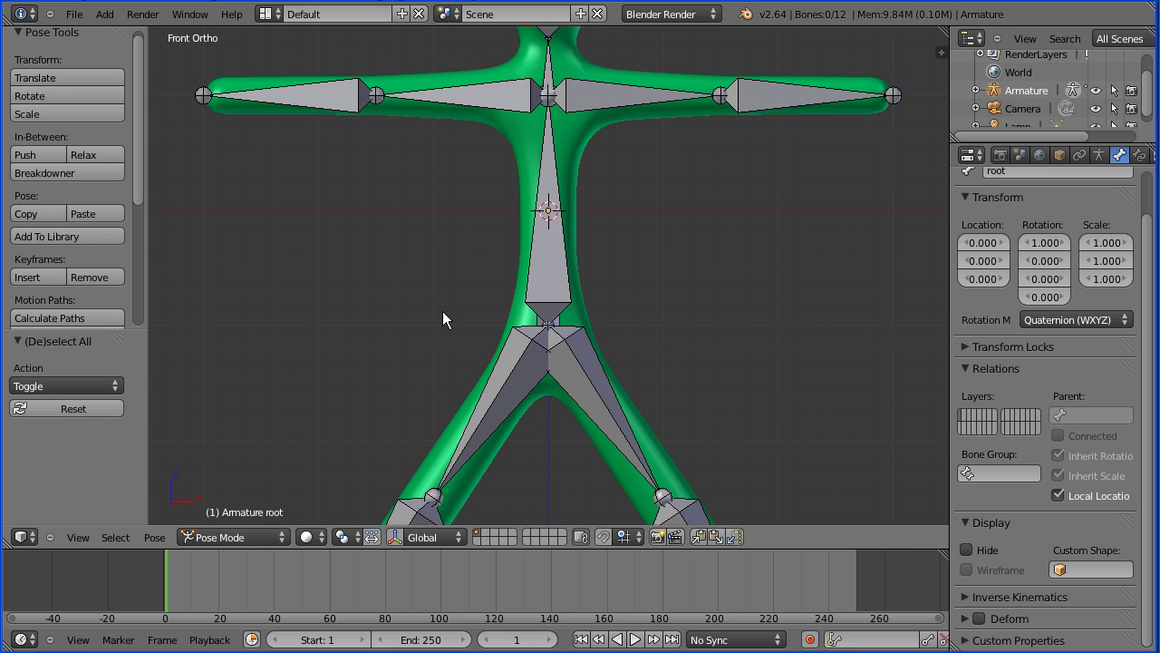
{"action": "key", "text": "a"}
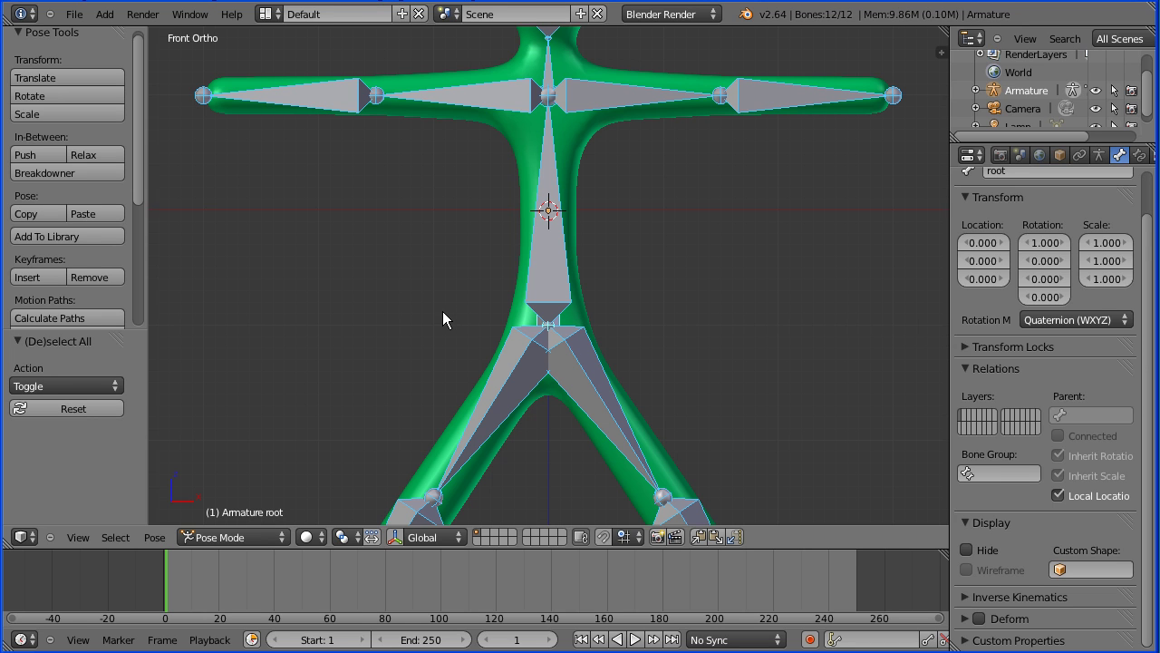
{"action": "left_click", "coordinate": [154, 538]}
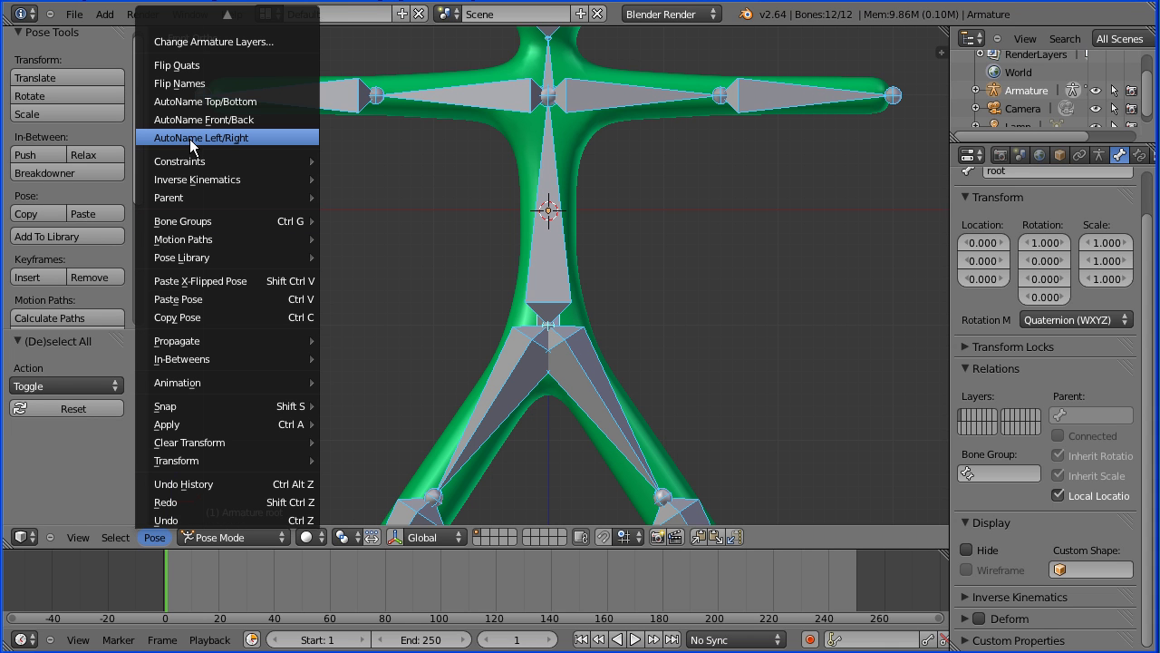
{"action": "left_click", "coordinate": [277, 135]}
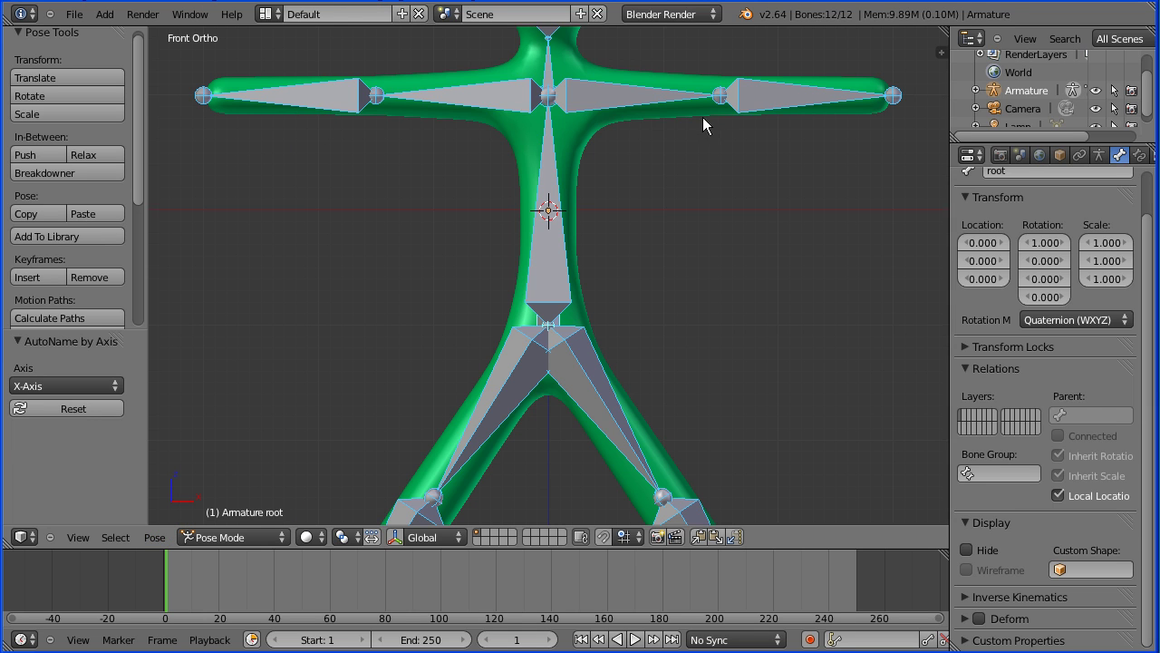
Step: Inspect the names of the left and right forearm bones for their side suffixes
{"action": "right_click", "coordinate": [777, 95]}
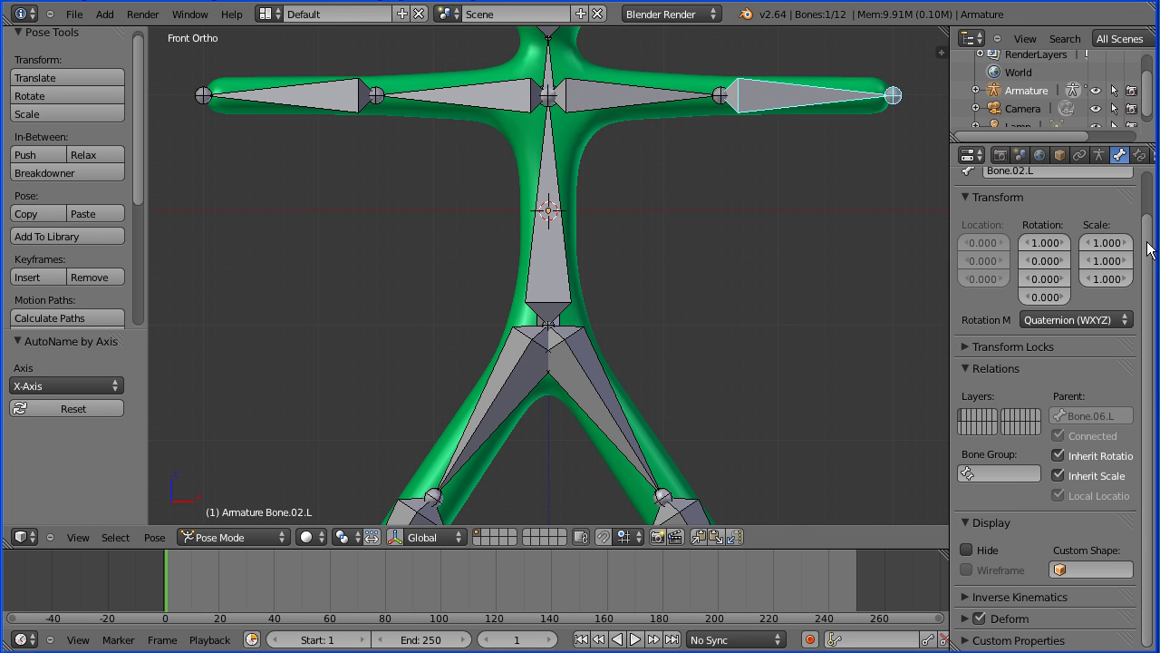
{"action": "scroll", "coordinate": [1152, 188], "scroll_direction": "up", "scroll_amount": 2}
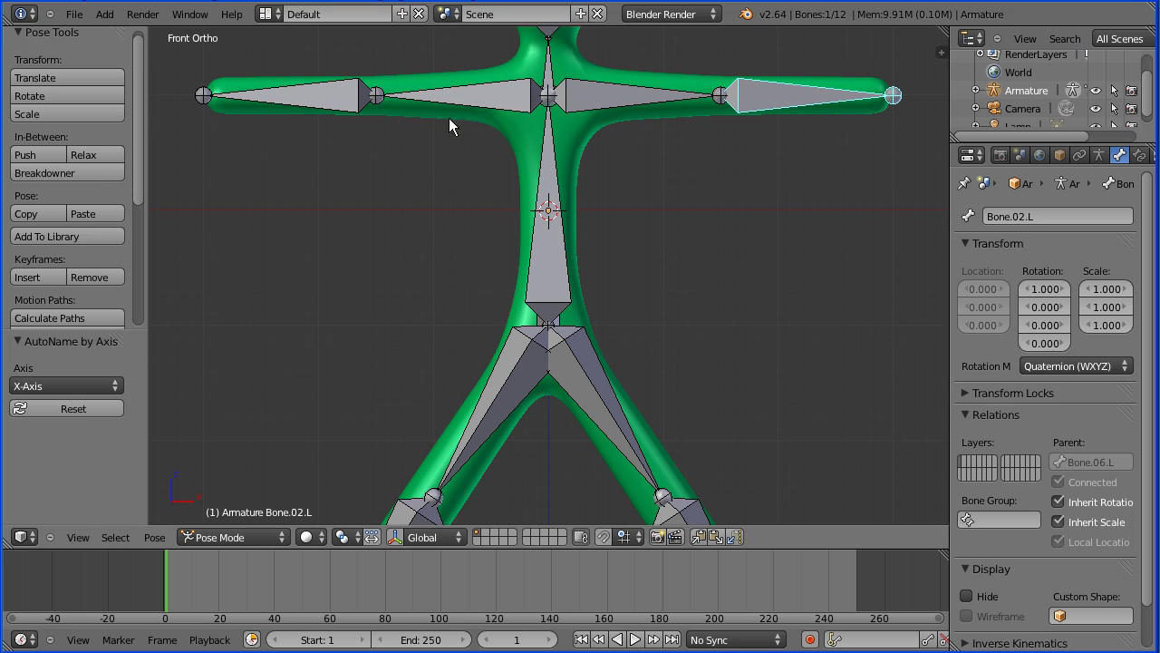
{"action": "right_click", "coordinate": [335, 94]}
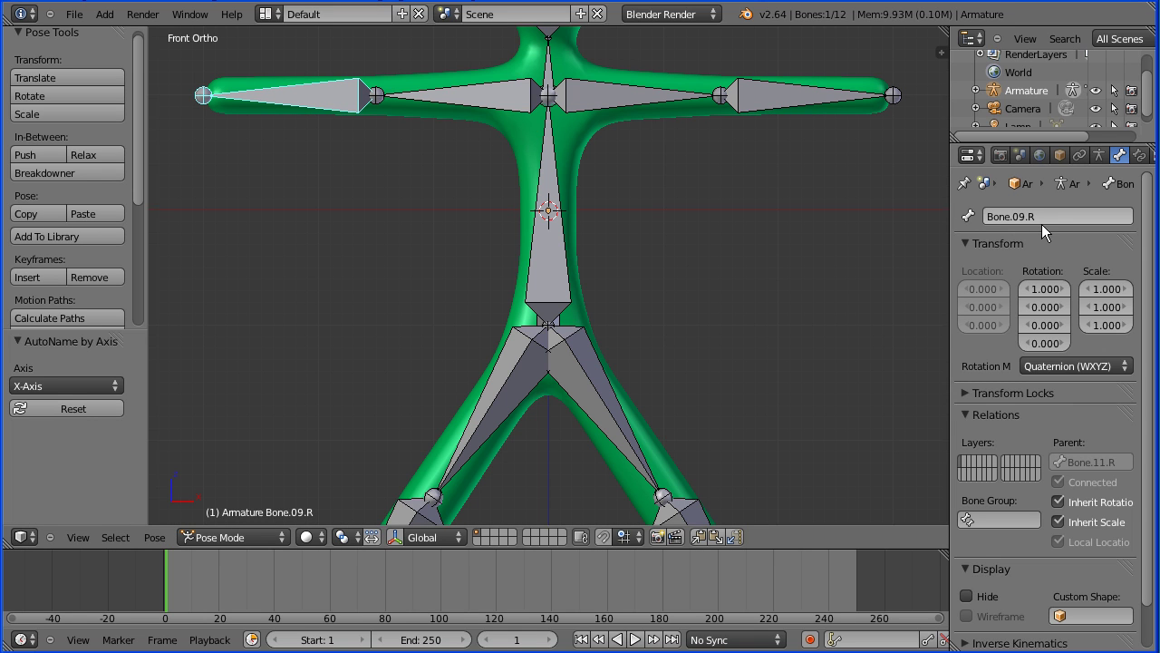
Step: Flip the left/right name suffixes of both upper leg bones with Flip Names so they match their sides
{"action": "right_click", "coordinate": [680, 519]}
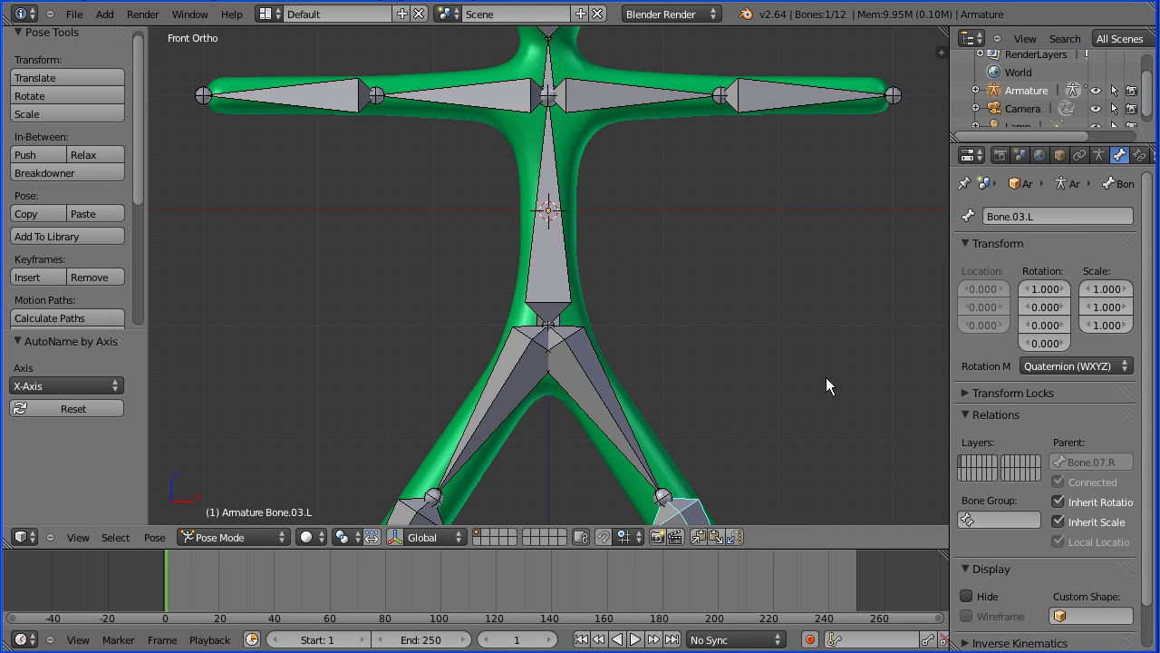
{"action": "right_click", "coordinate": [608, 408]}
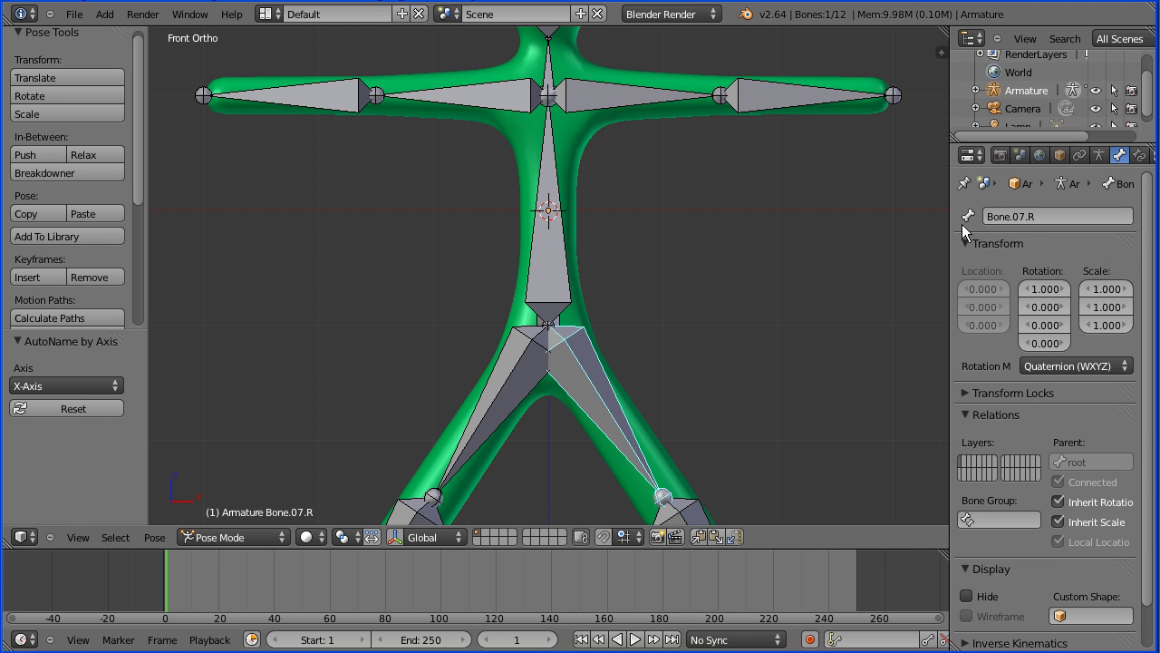
{"action": "left_click", "coordinate": [153, 538]}
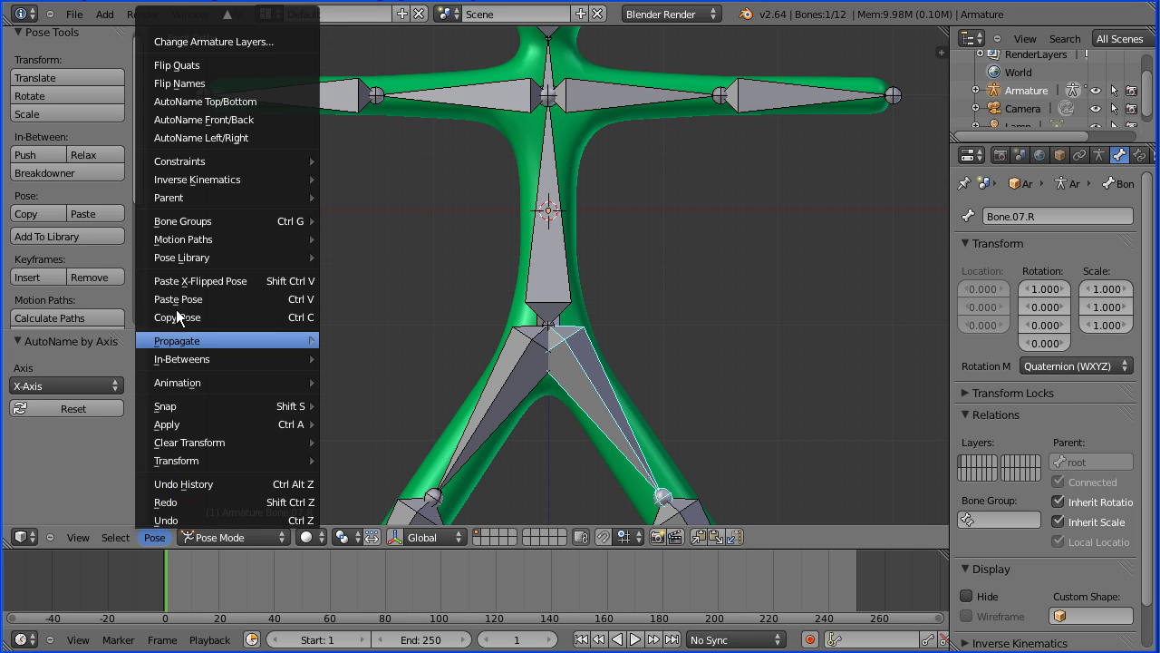
{"action": "left_click", "coordinate": [254, 82]}
{"action": "right_click", "coordinate": [512, 373]}
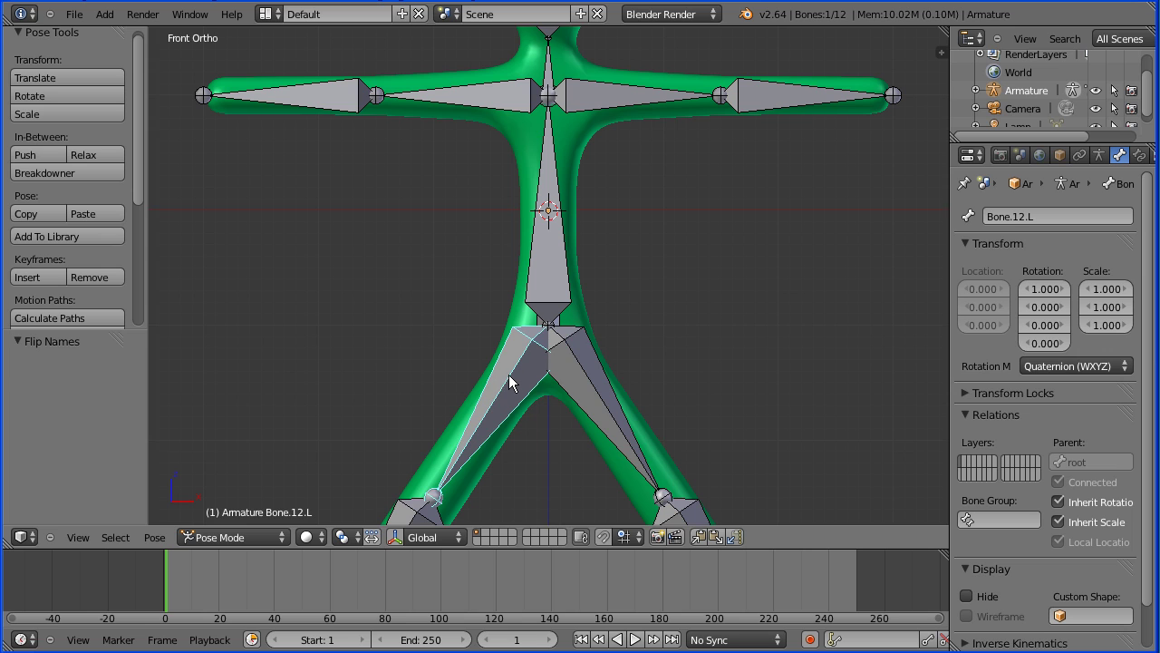
{"action": "left_click", "coordinate": [152, 537]}
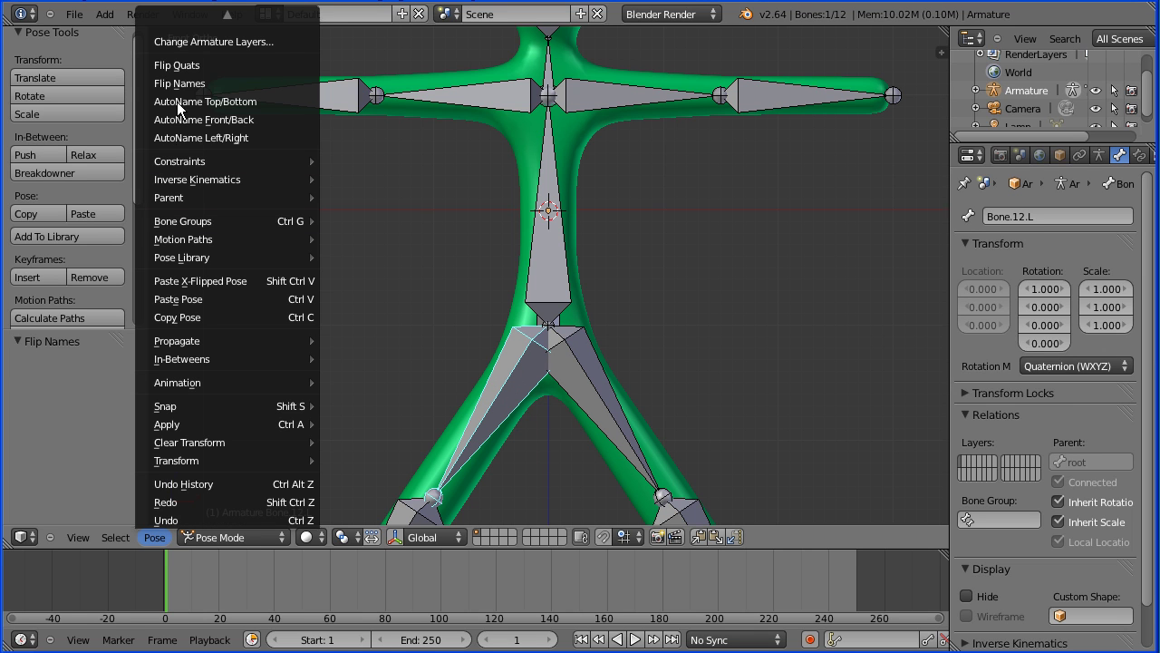
{"action": "left_click", "coordinate": [247, 84]}
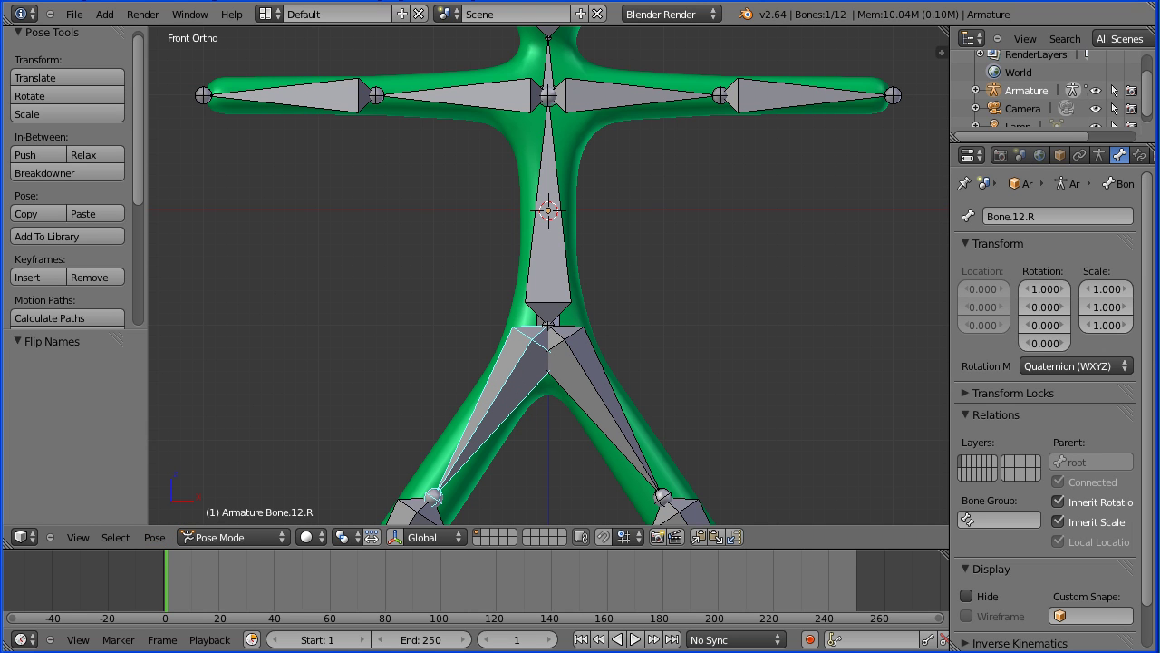
Step: Rename the character's right upper leg bone to "upperLeg.R", keeping its side suffix
{"action": "left_click", "coordinate": [1023, 218]}
{"action": "left_click_drag", "start_coordinate": [1022, 218], "coordinate": [947, 218]}
{"action": "type", "text": "upperLeg"}
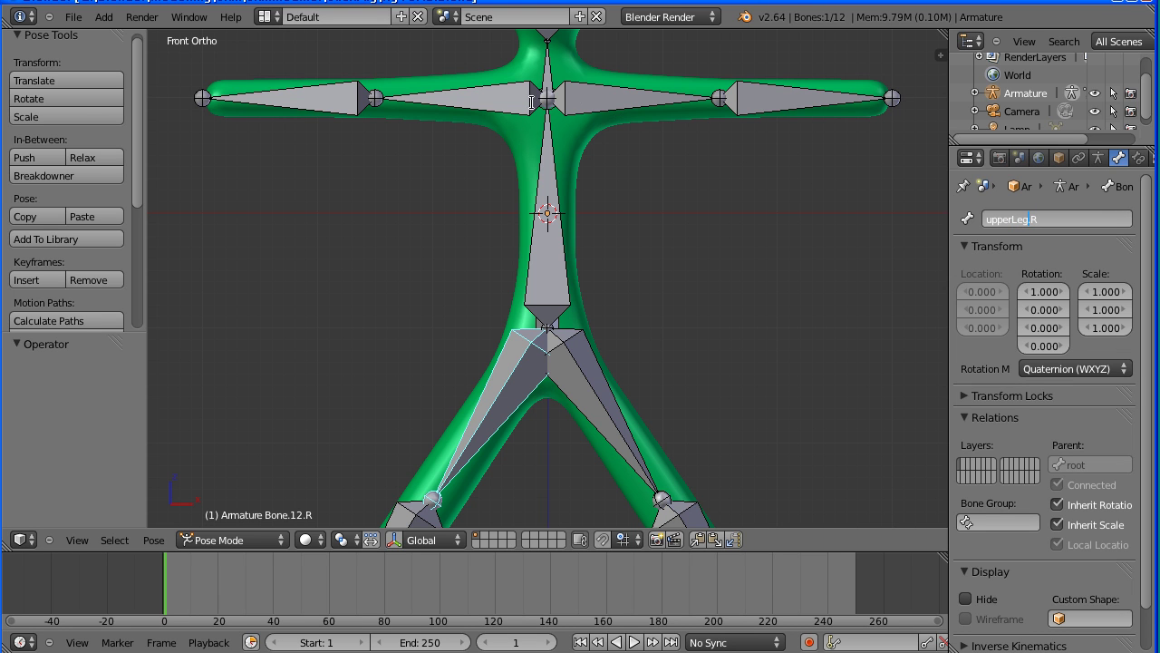
{"action": "key", "text": "Return"}
Step: Open the recent file rigTut6.blend
{"action": "right_click", "coordinate": [332, 101]}
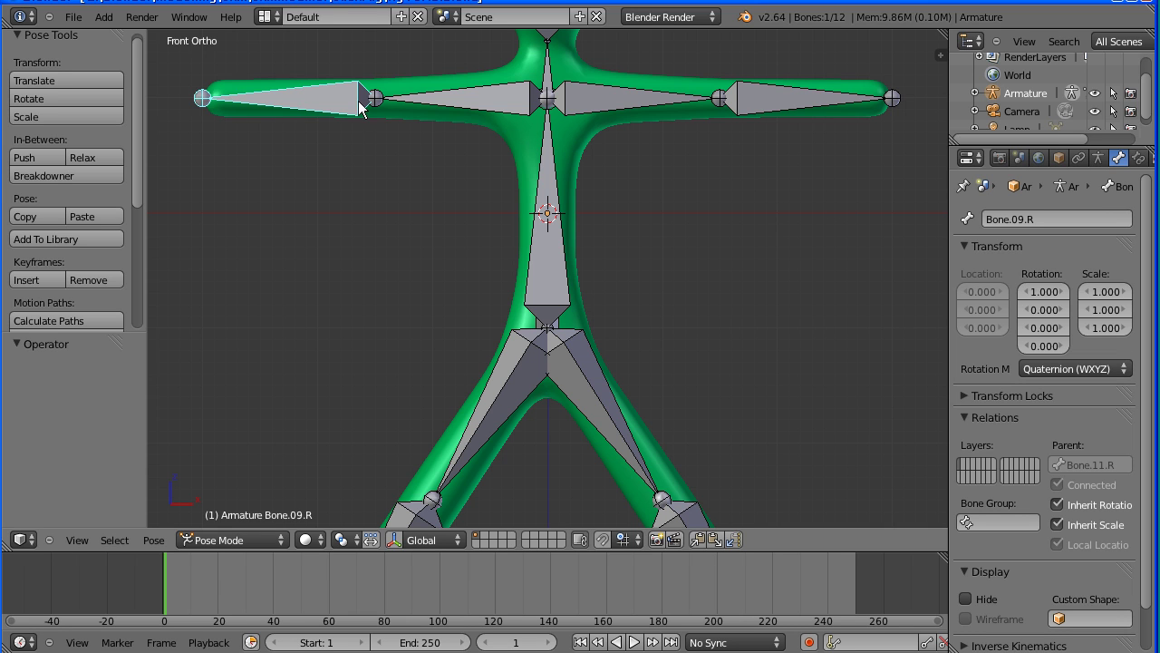
{"action": "left_click", "coordinate": [74, 16]}
{"action": "mouse_move", "coordinate": [192, 71]}
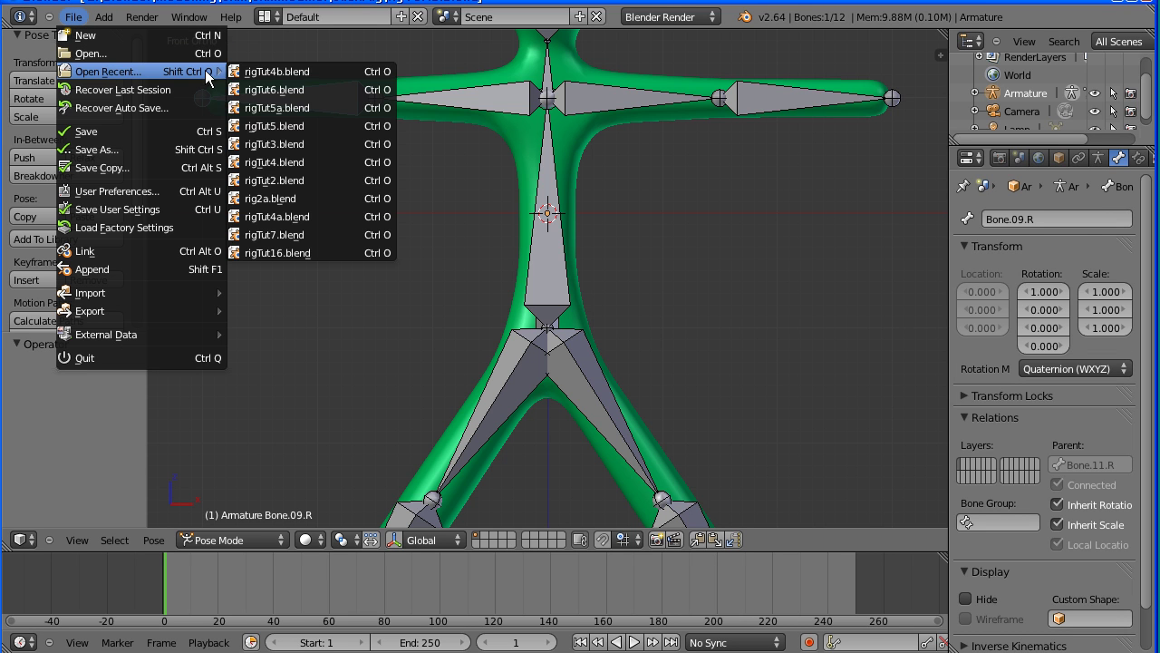
{"action": "left_click", "coordinate": [277, 89]}
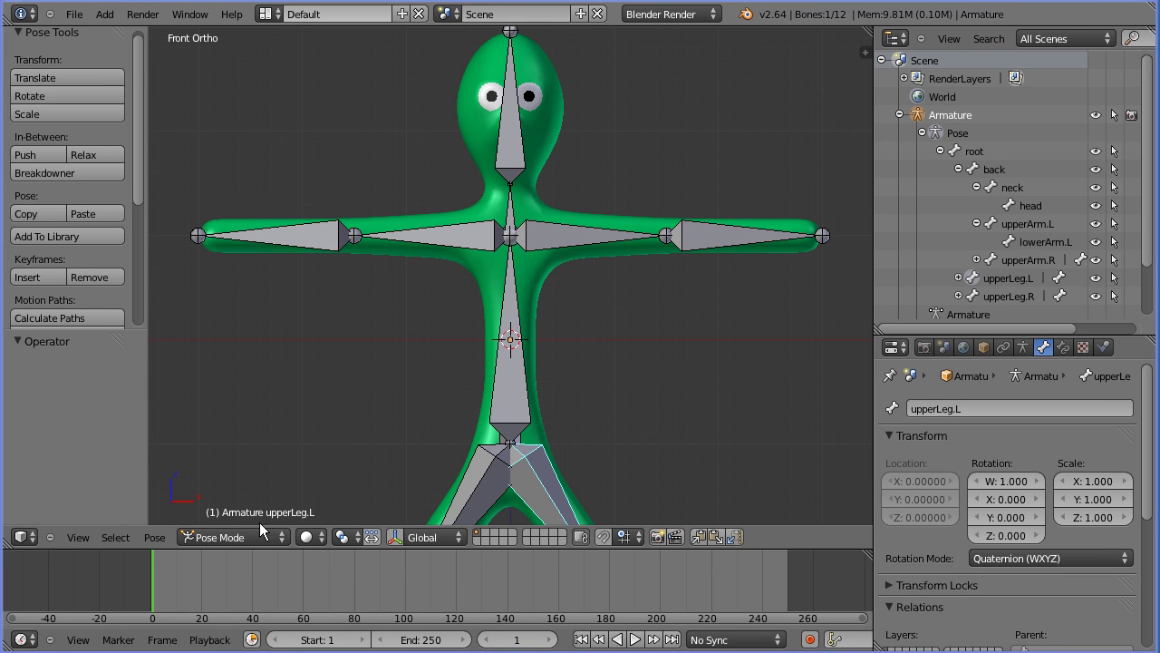
Step: Put the armature in Edit Mode and enable X-Axis Mirror
{"action": "left_click", "coordinate": [246, 537]}
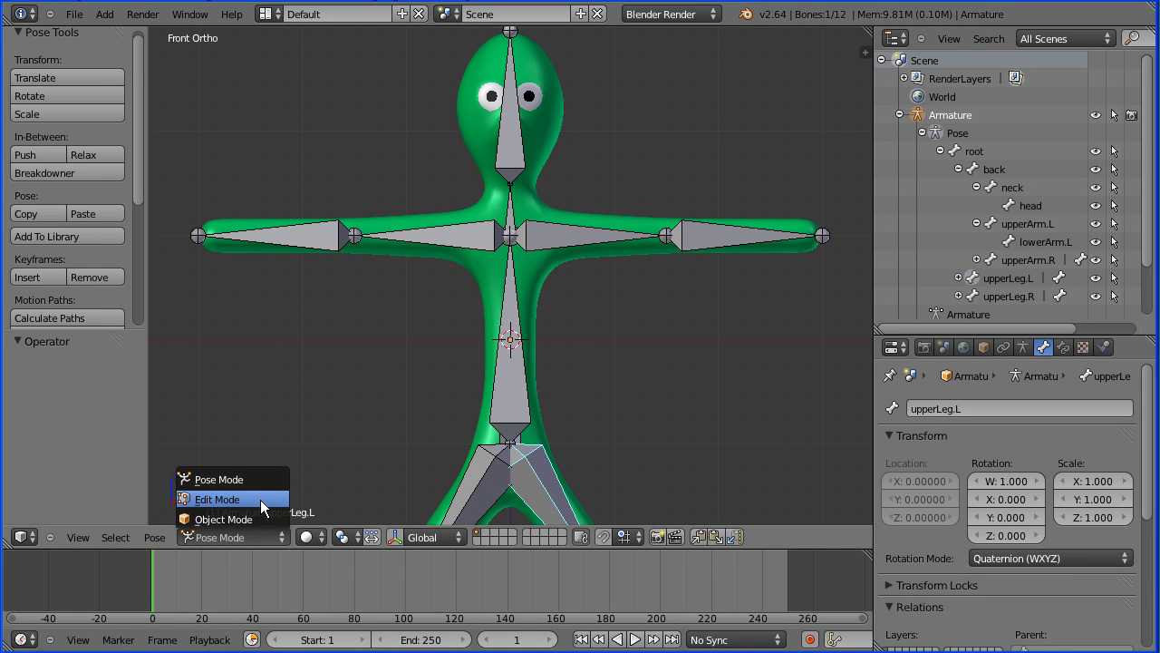
{"action": "left_click", "coordinate": [217, 500]}
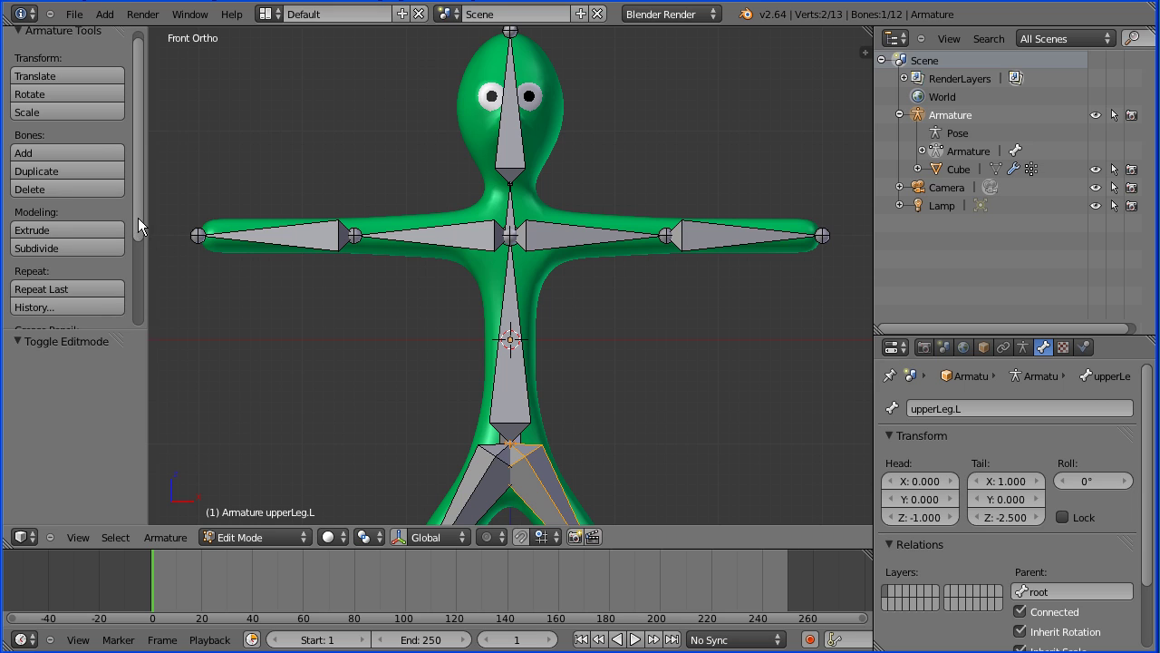
{"action": "scroll", "coordinate": [138, 217], "scroll_direction": "down", "scroll_amount": 3}
{"action": "scroll", "coordinate": [145, 311], "scroll_direction": "down", "scroll_amount": 1}
{"action": "left_click", "coordinate": [20, 314]}
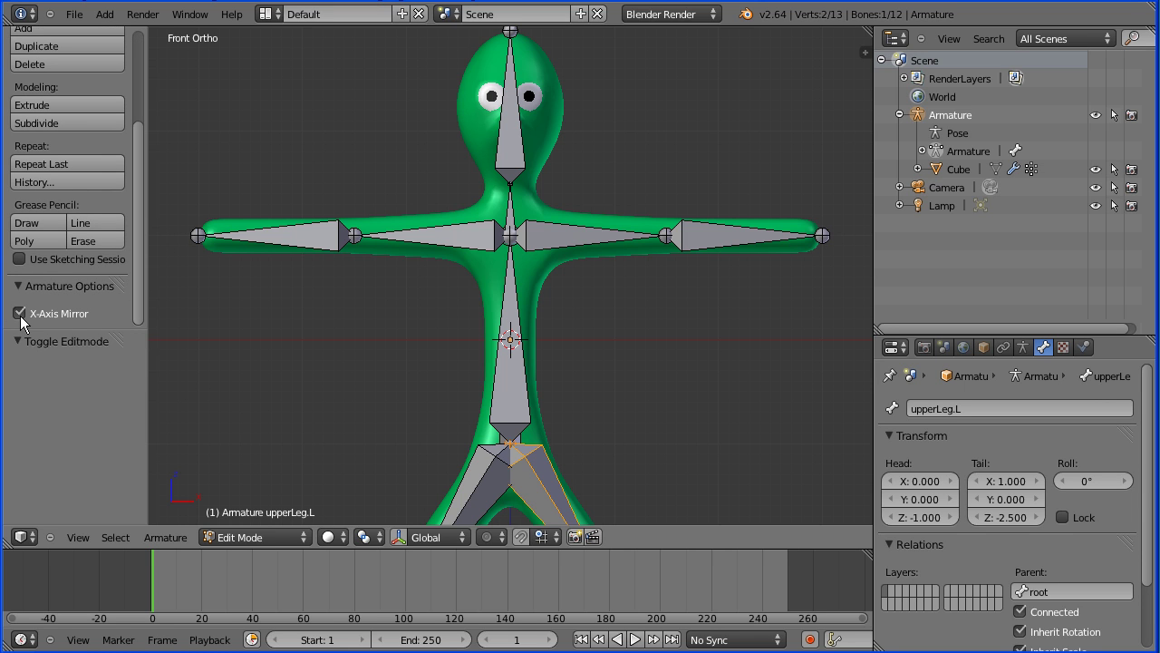
Step: Clear the parent connection of the upperArm.L bone with the Disconnect Bone option
{"action": "right_click", "coordinate": [546, 238]}
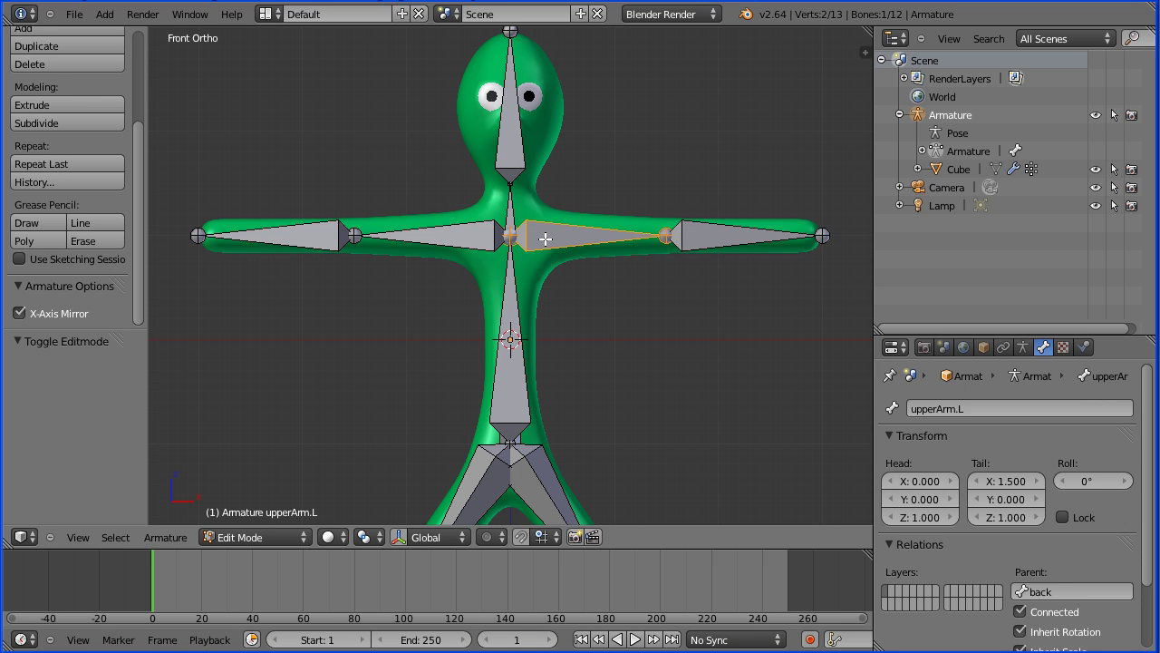
{"action": "key", "text": "alt+p"}
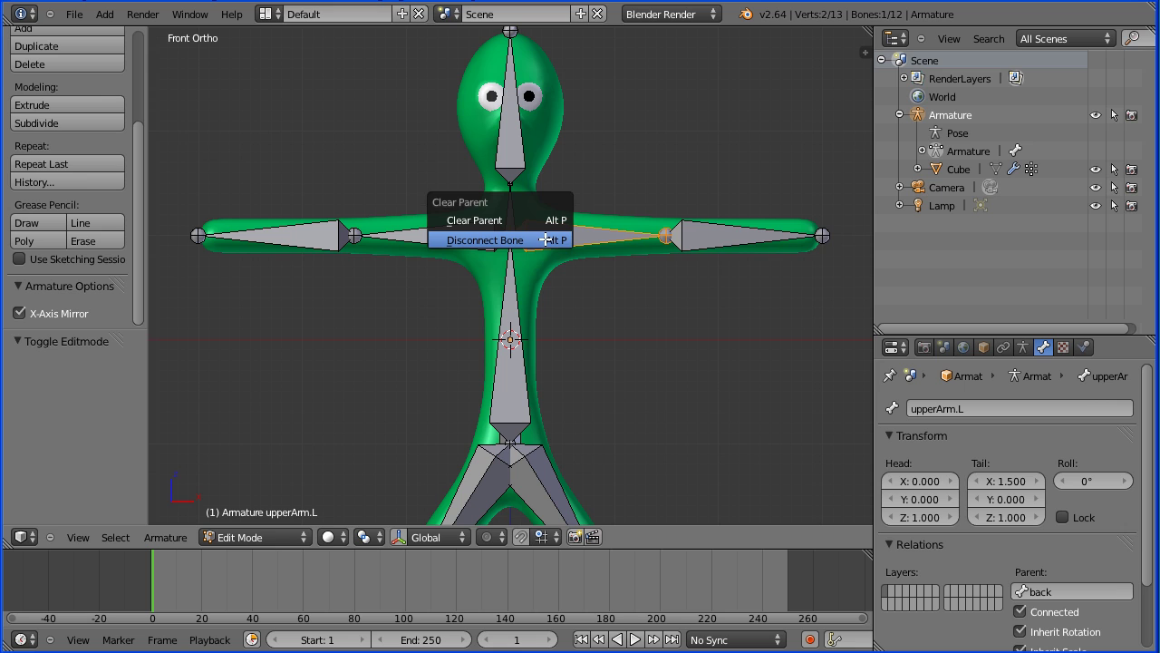
{"action": "left_click", "coordinate": [534, 239]}
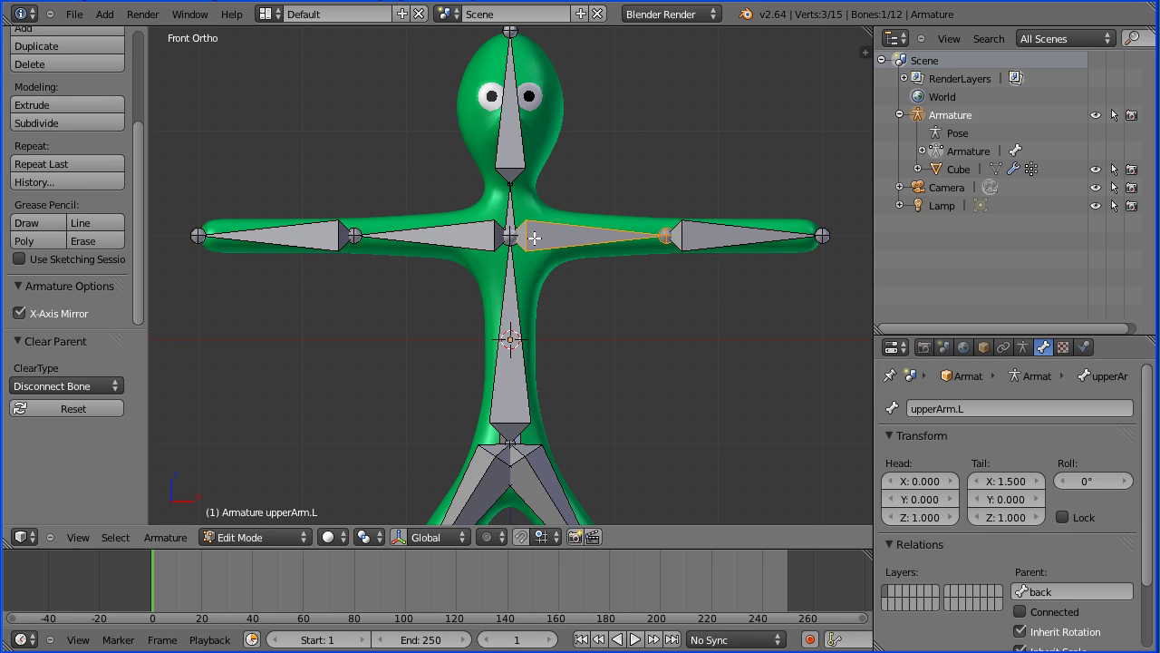
{"action": "right_click", "coordinate": [478, 238]}
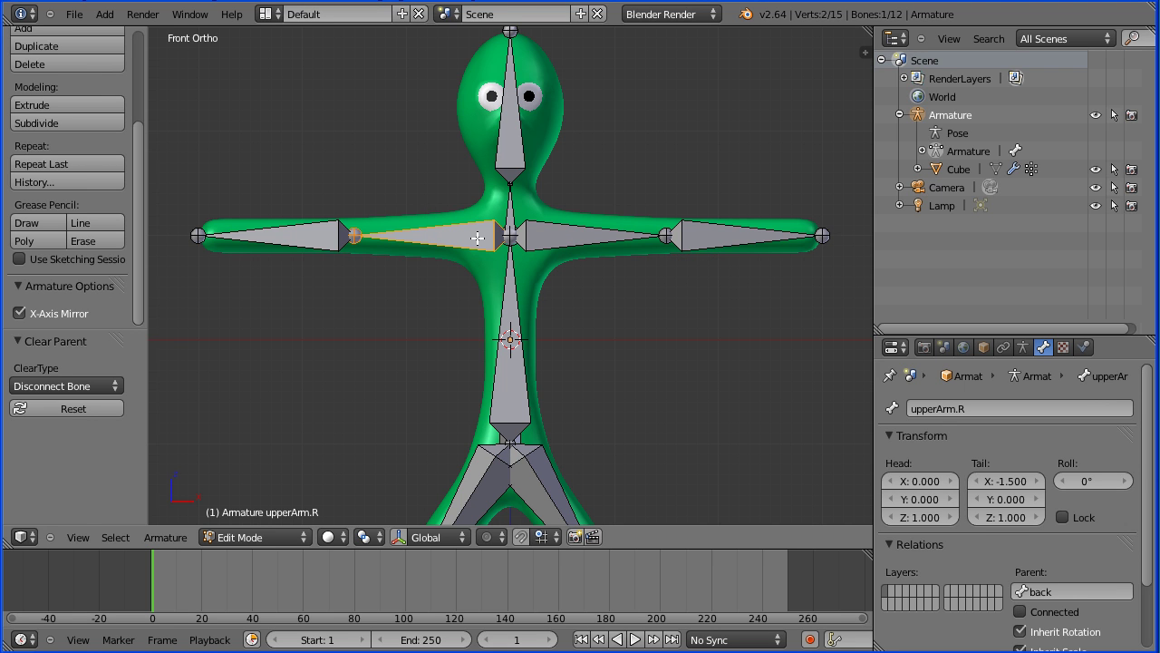
{"action": "key", "text": "alt+p"}
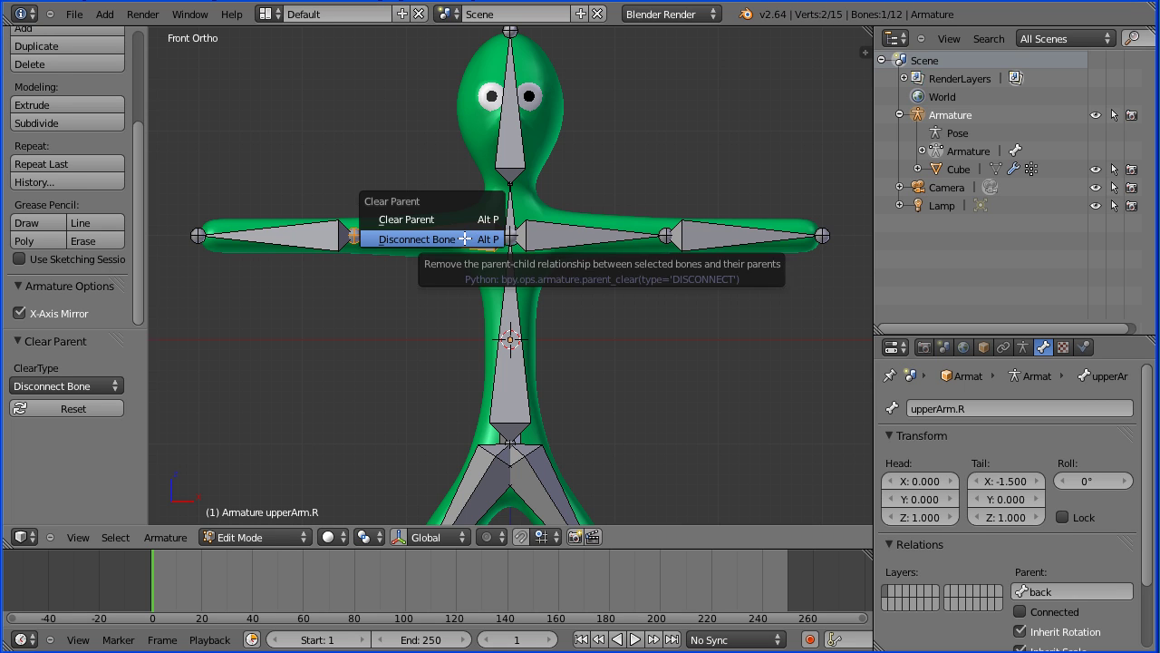
{"action": "key", "text": "Escape"}
{"action": "key", "text": "Tab"}
{"action": "key", "text": "Tab"}
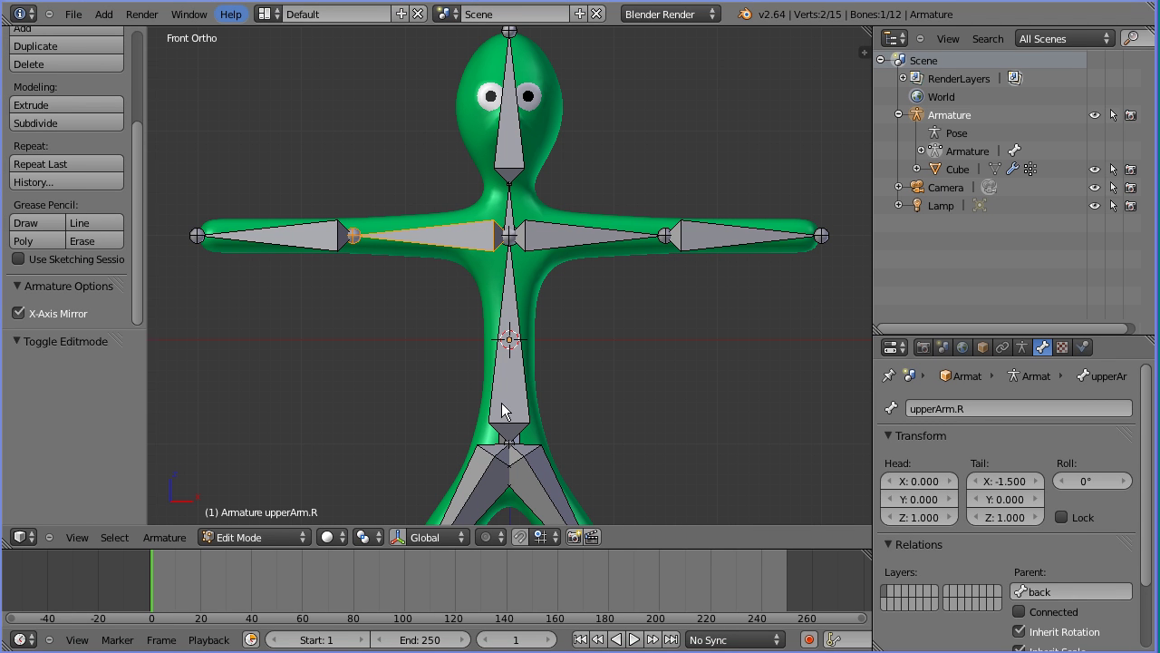
Step: Hide the back bone and the neck bone to expose the shoulder joints
{"action": "right_click", "coordinate": [502, 408]}
{"action": "key", "text": "h"}
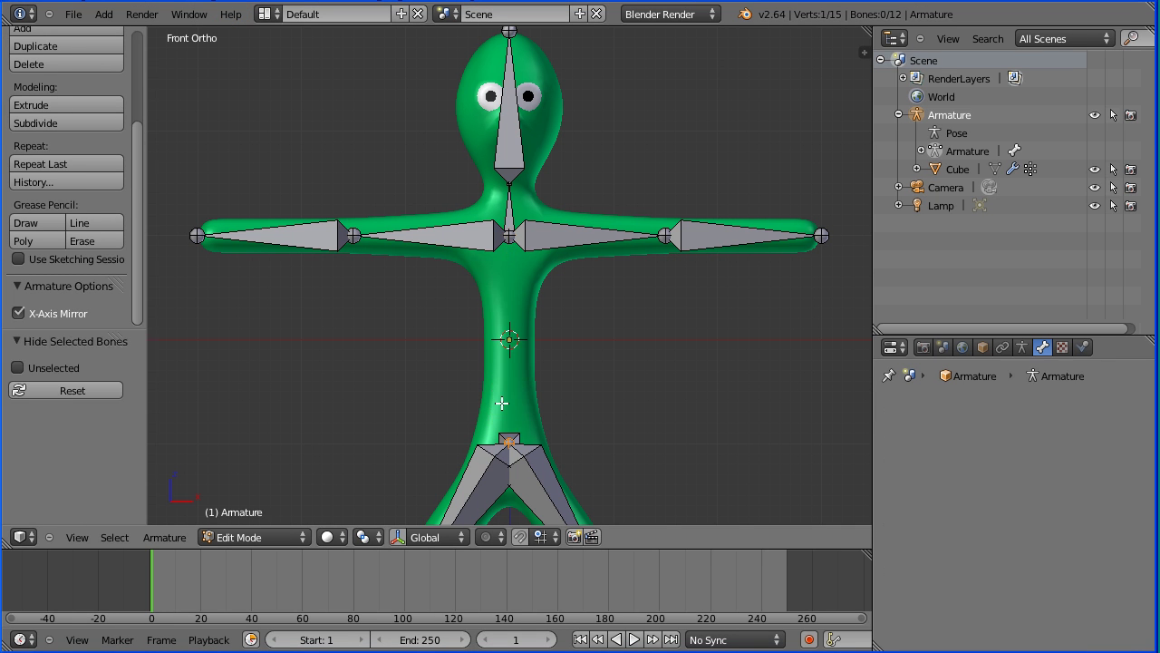
{"action": "right_click", "coordinate": [508, 218]}
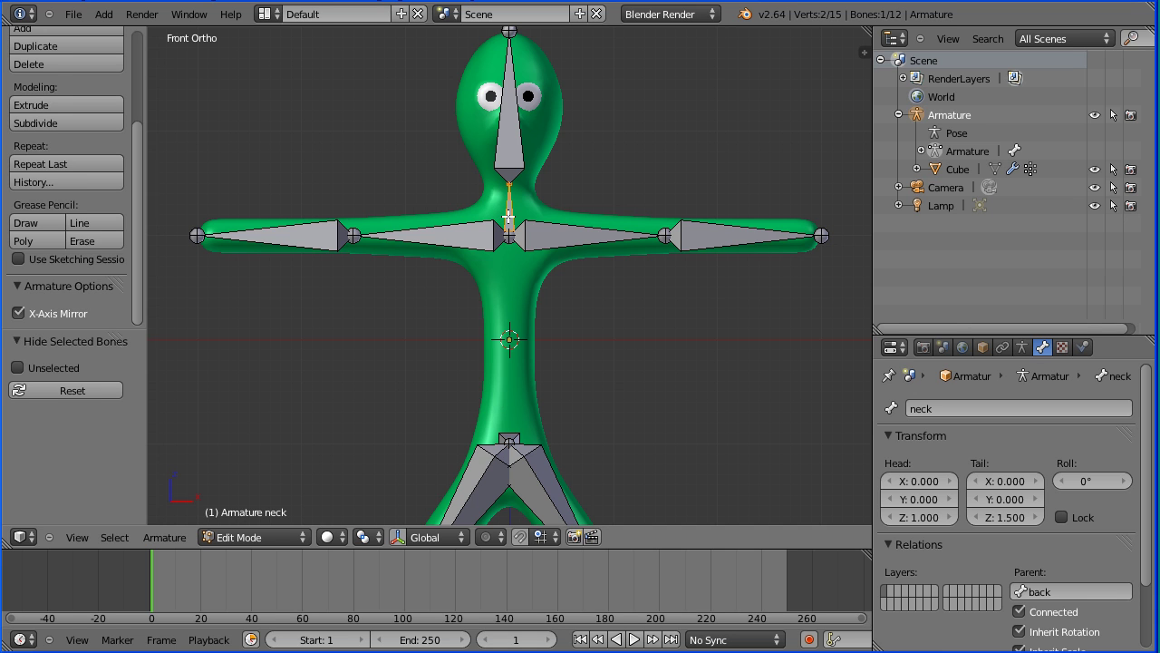
{"action": "key", "text": "h"}
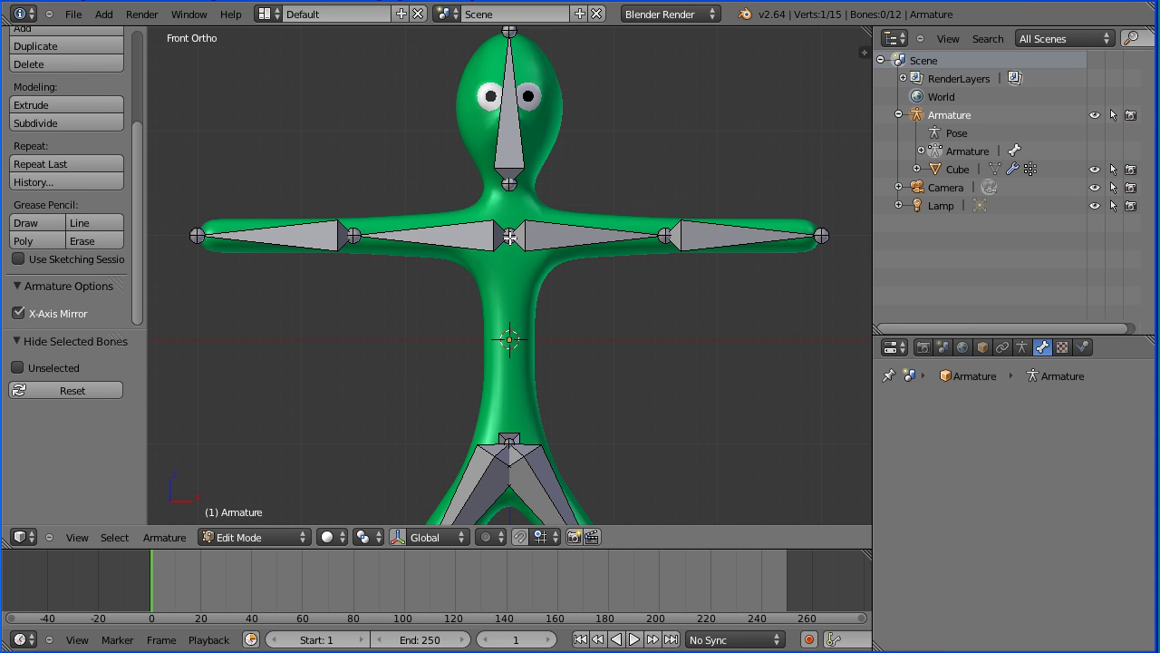
Step: Move the shoulder end of the upperArm.R bone -0.4 along the X axis
{"action": "right_click", "coordinate": [511, 235]}
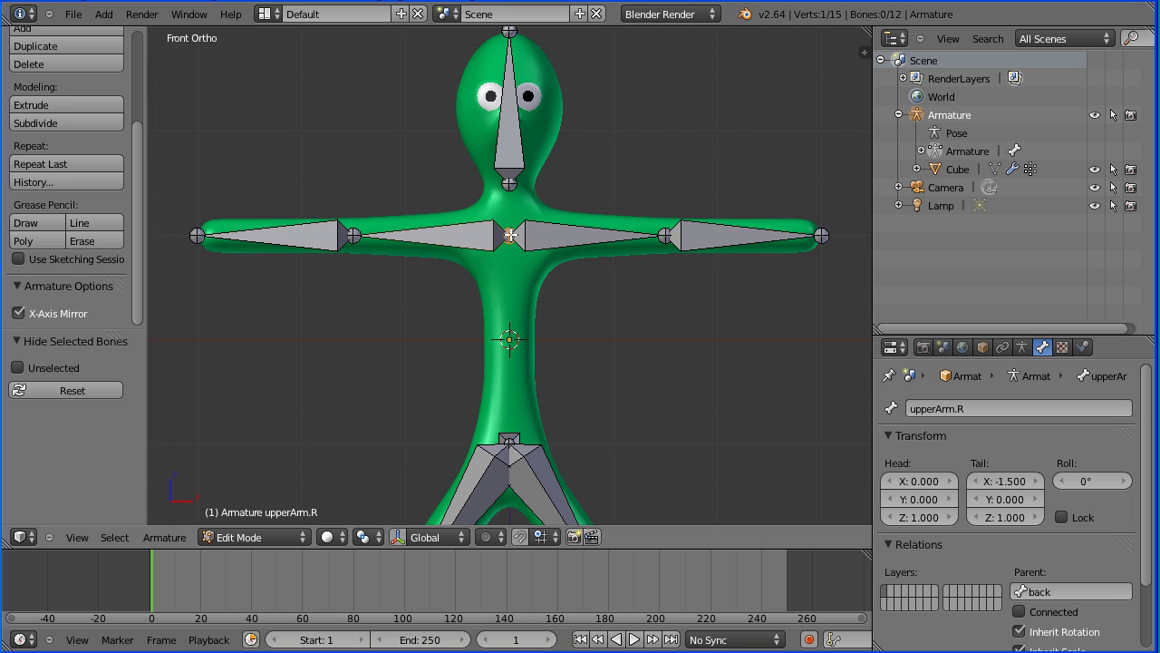
{"action": "key", "text": "g"}
{"action": "key", "text": "x"}
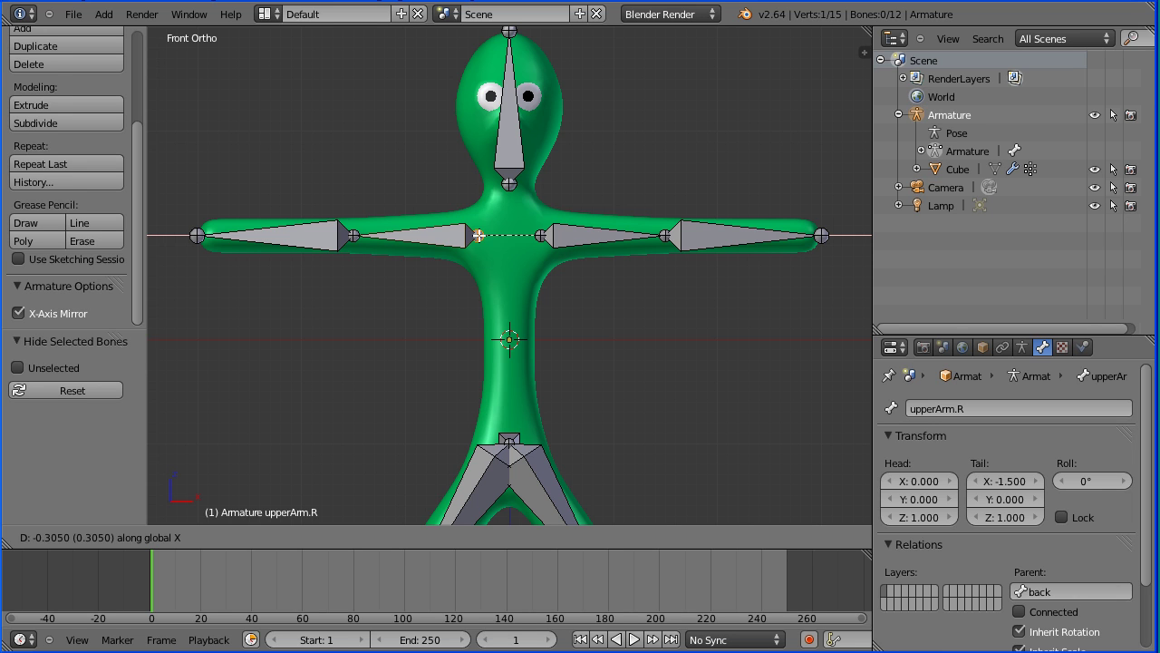
{"action": "type", "text": "-0.4"}
{"action": "key", "text": "Return"}
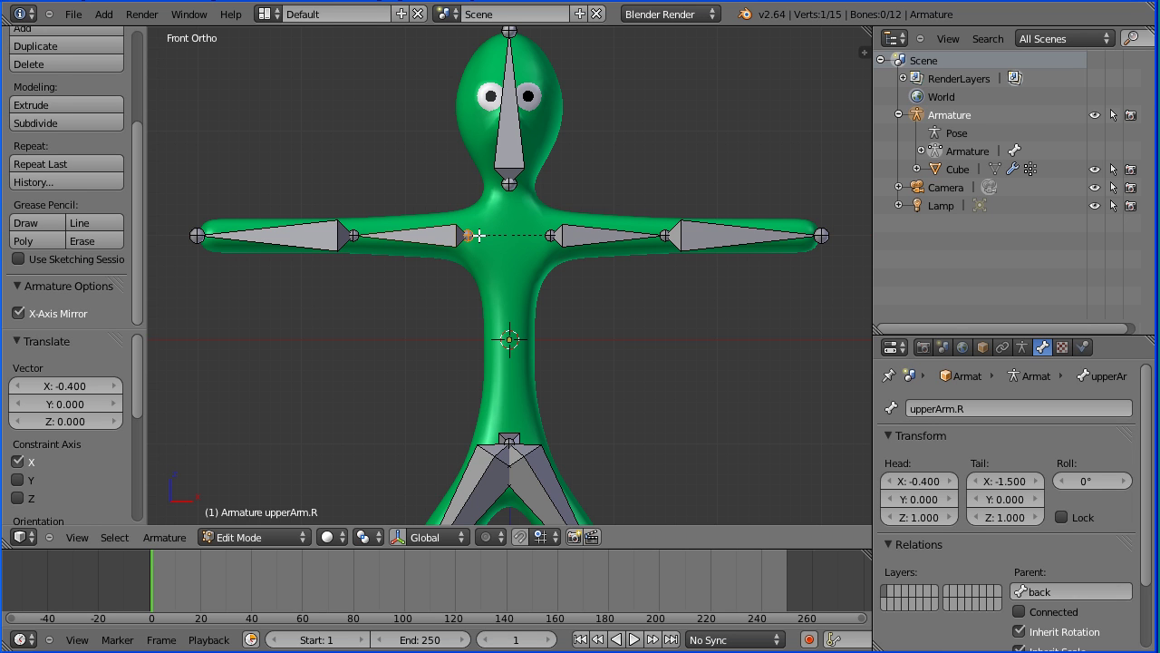
Step: In Pose Mode, add an Inverse Kinematics constraint to the lowerArm.L bone and increase its chain length
{"action": "key", "text": "Tab"}
{"action": "key", "text": "Tab"}
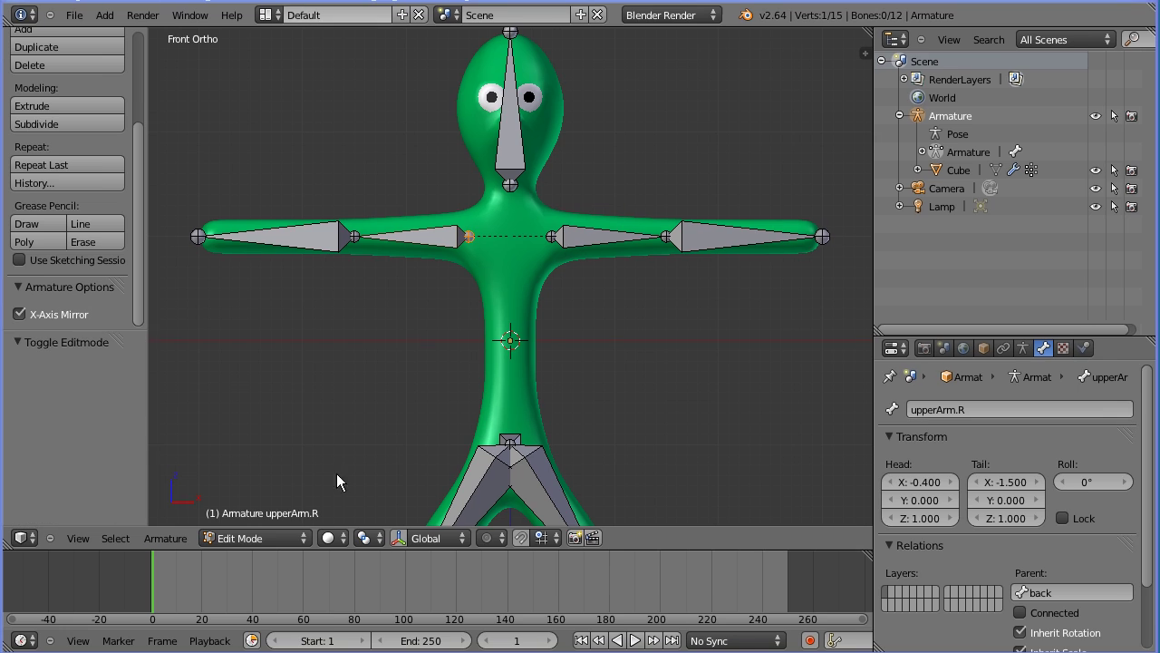
{"action": "left_click", "coordinate": [275, 540]}
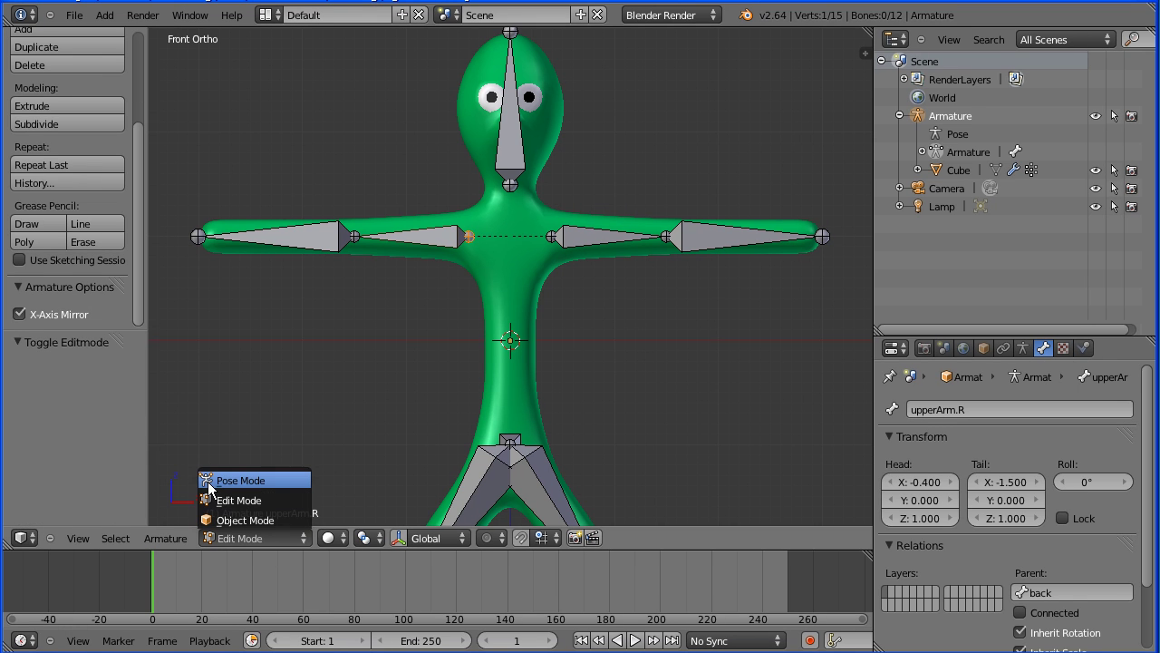
{"action": "left_click", "coordinate": [292, 485]}
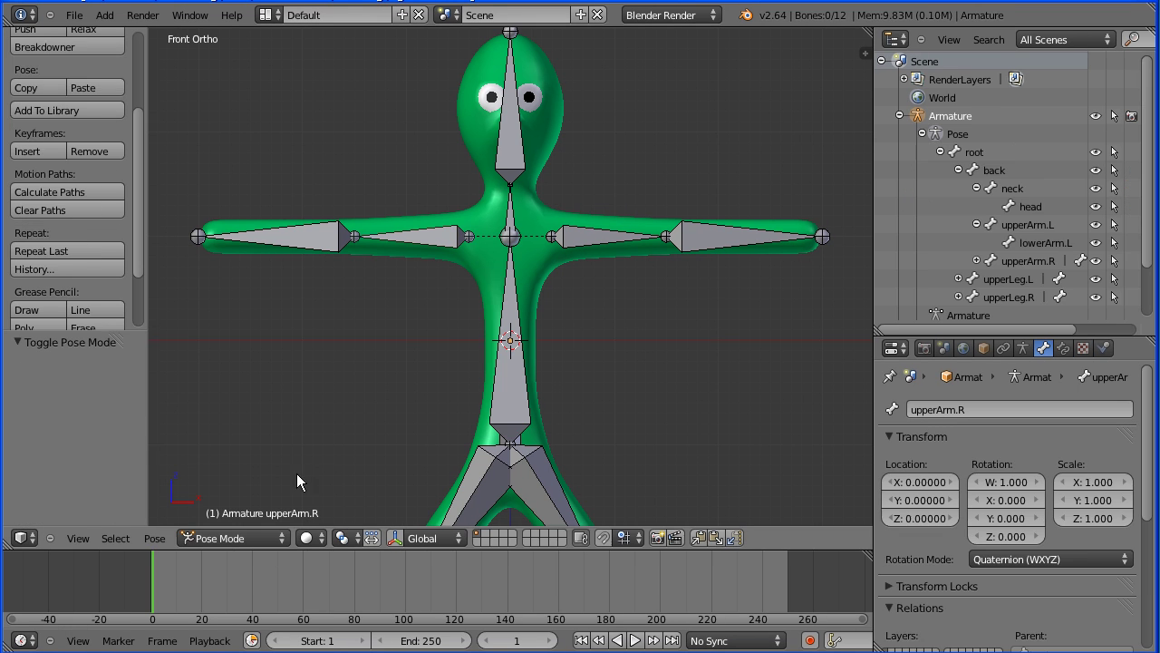
{"action": "right_click", "coordinate": [713, 237]}
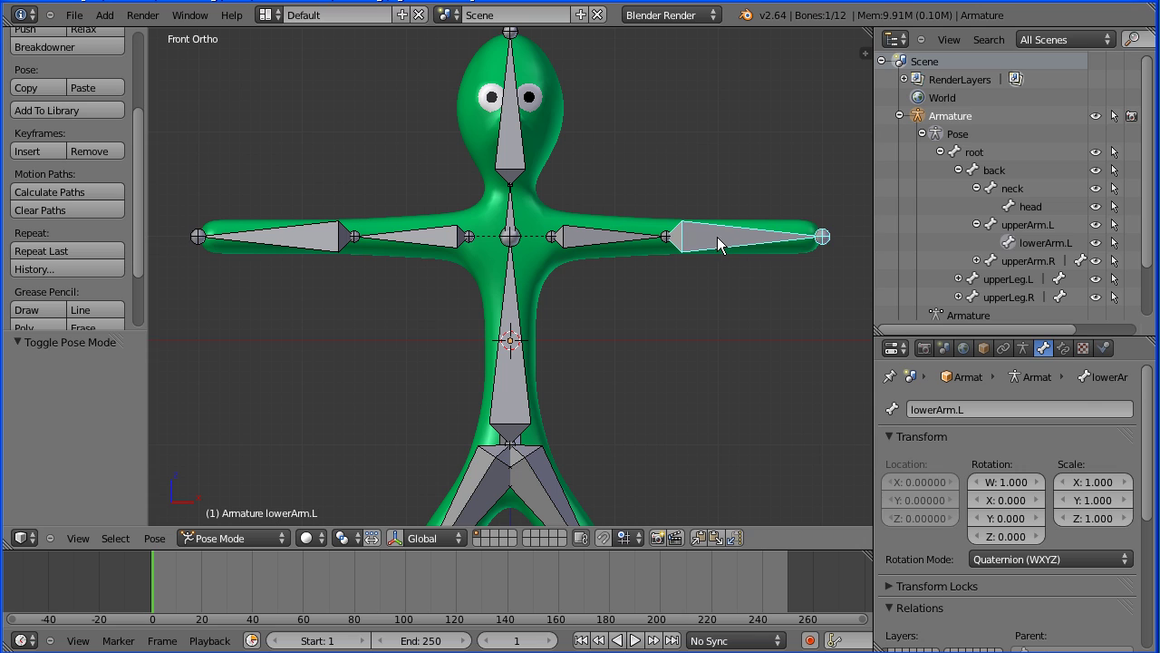
{"action": "left_click", "coordinate": [1065, 350]}
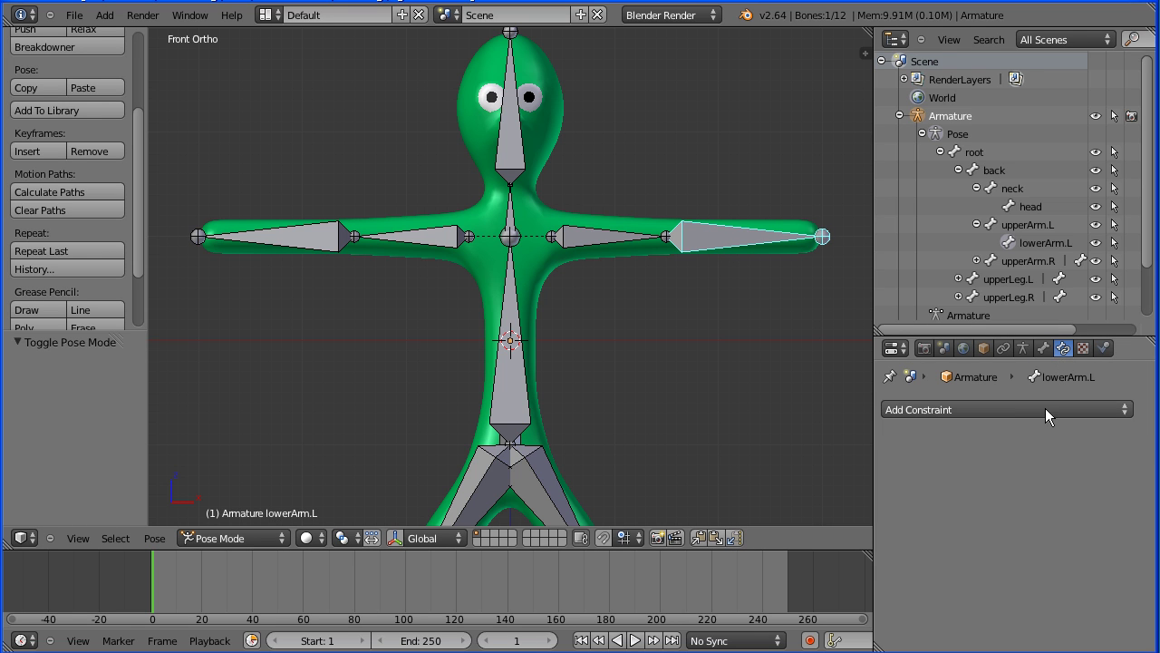
{"action": "left_click", "coordinate": [1042, 410]}
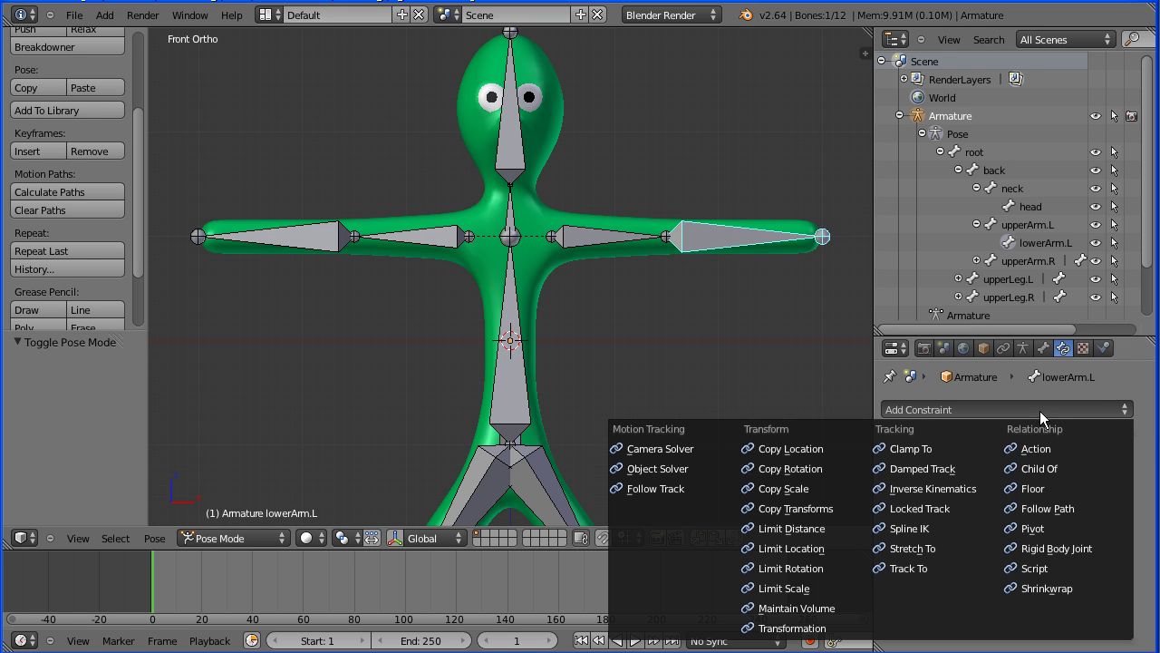
{"action": "left_click", "coordinate": [943, 489]}
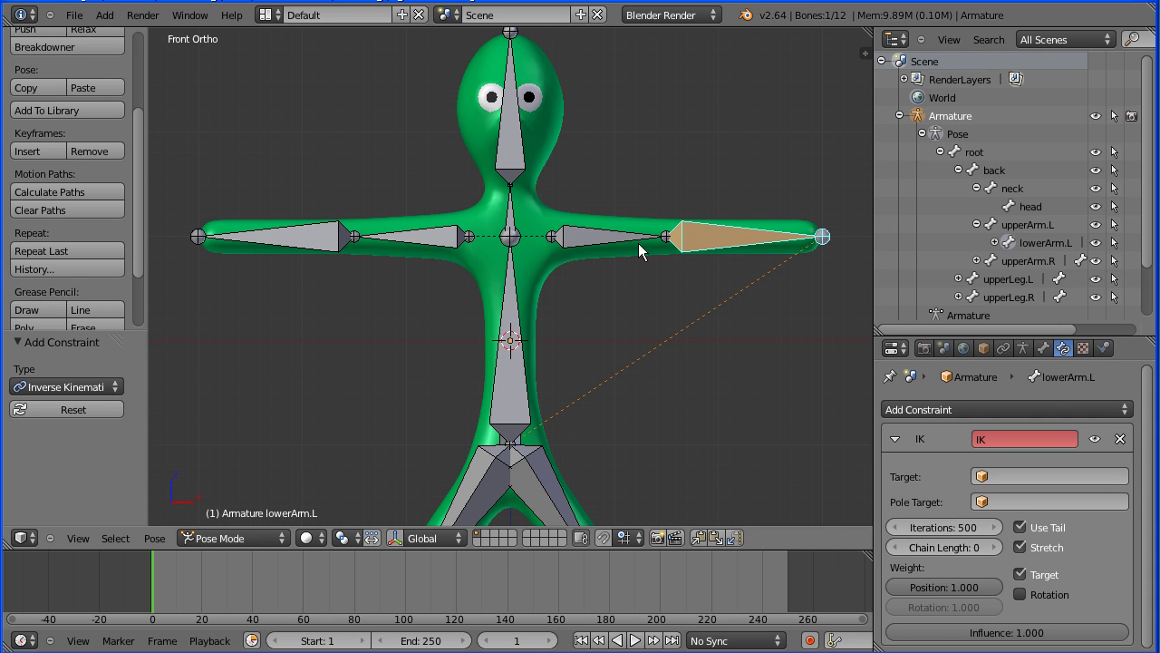
{"action": "left_click", "coordinate": [996, 547]}
{"action": "left_click", "coordinate": [996, 547]}
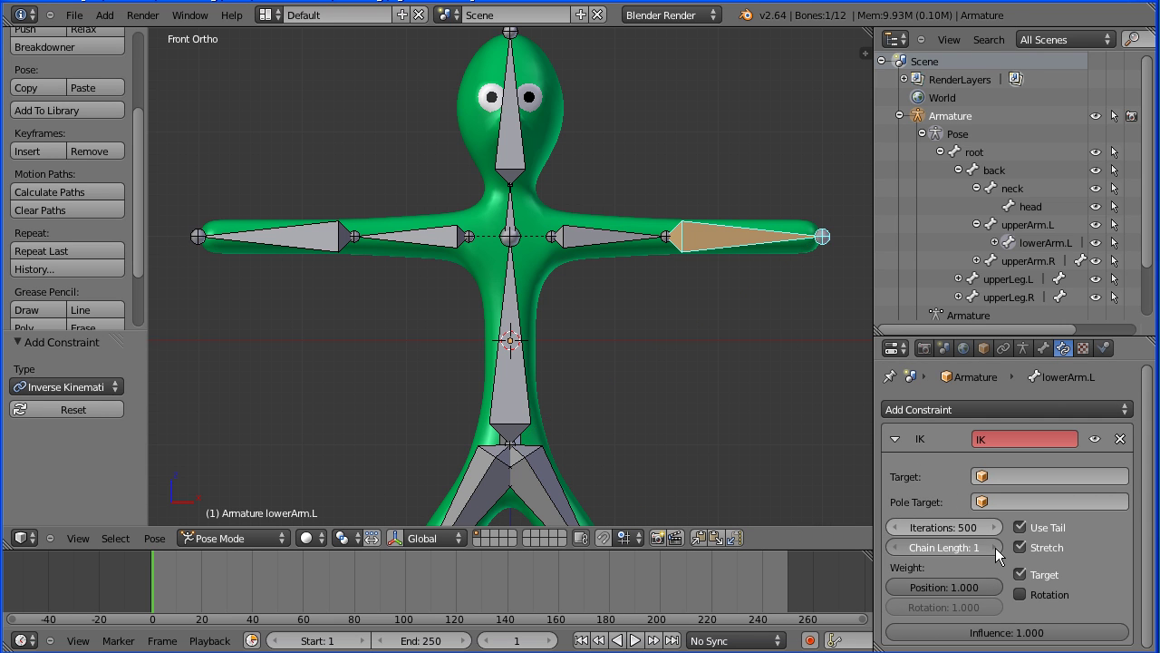
Step: Add an Inverse Kinematics constraint to the lowerArm.R bone
{"action": "right_click", "coordinate": [308, 239]}
{"action": "left_click", "coordinate": [967, 409]}
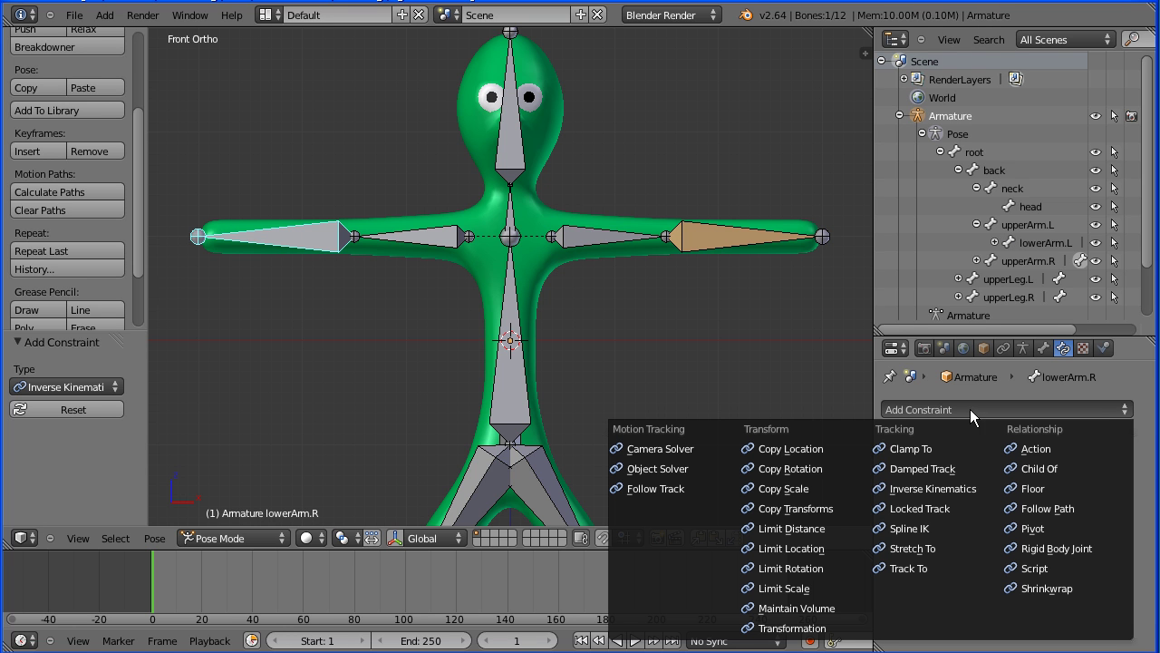
{"action": "left_click", "coordinate": [937, 491]}
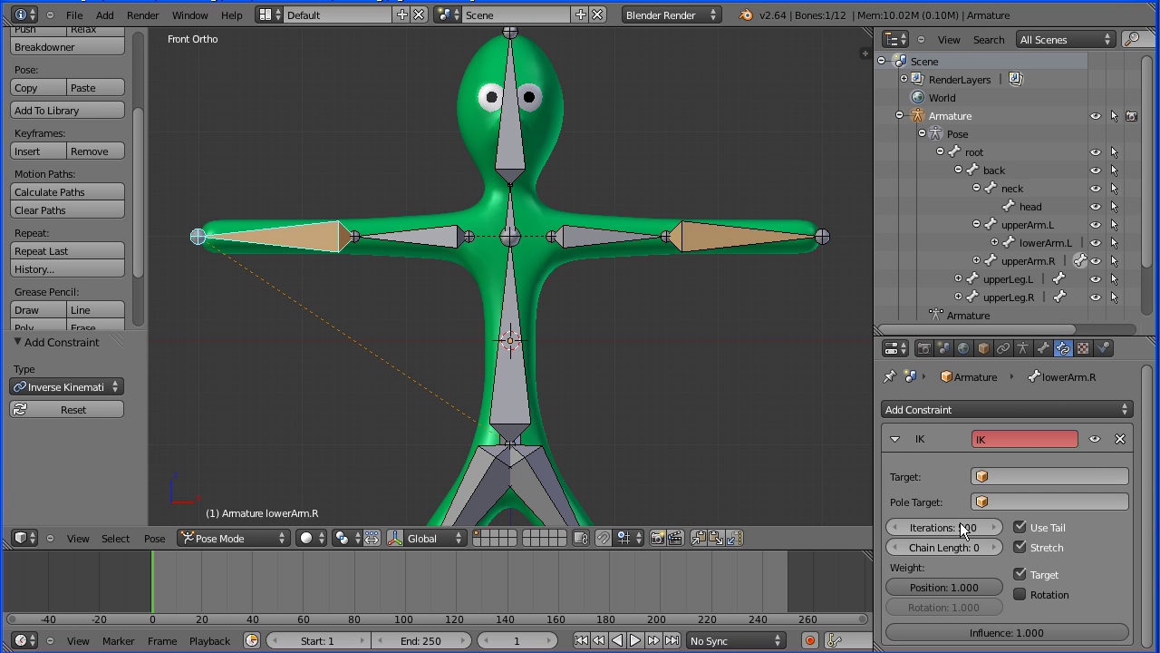
Step: Set the chain length of the lowerArm.R bone's Inverse Kinematics constraint to 2
{"action": "left_click", "coordinate": [997, 550]}
{"action": "left_click", "coordinate": [997, 550]}
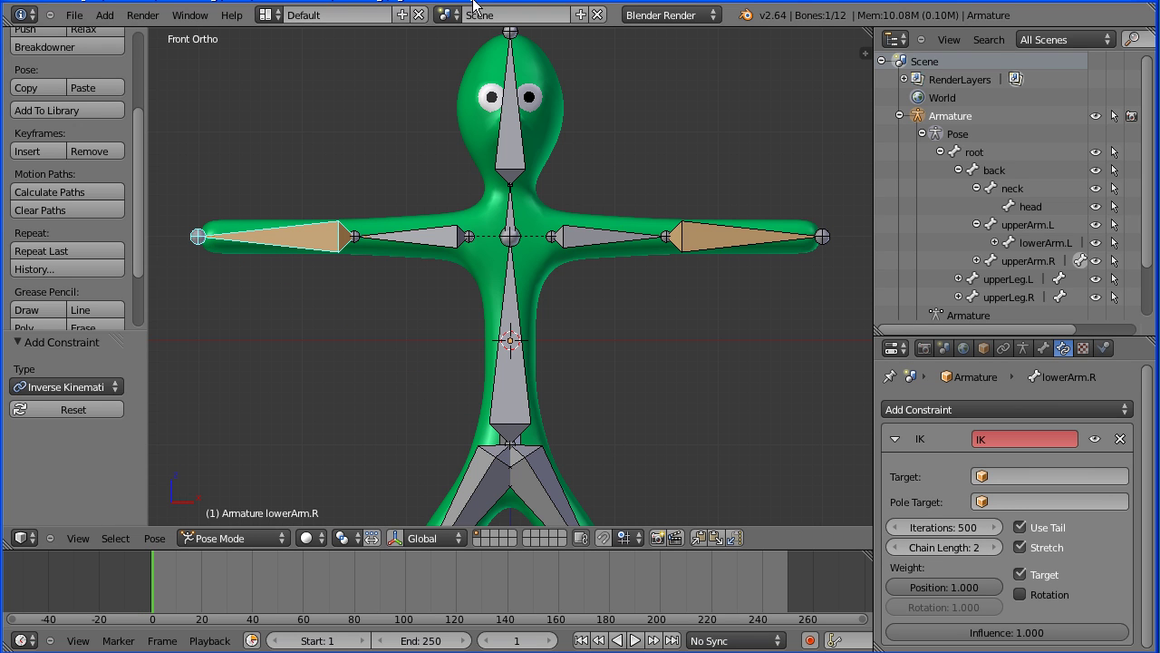
Step: Test the right arm's inverse kinematics by moving the lowerArm.R bone inward and down, and undo the move
{"action": "right_click", "coordinate": [318, 237]}
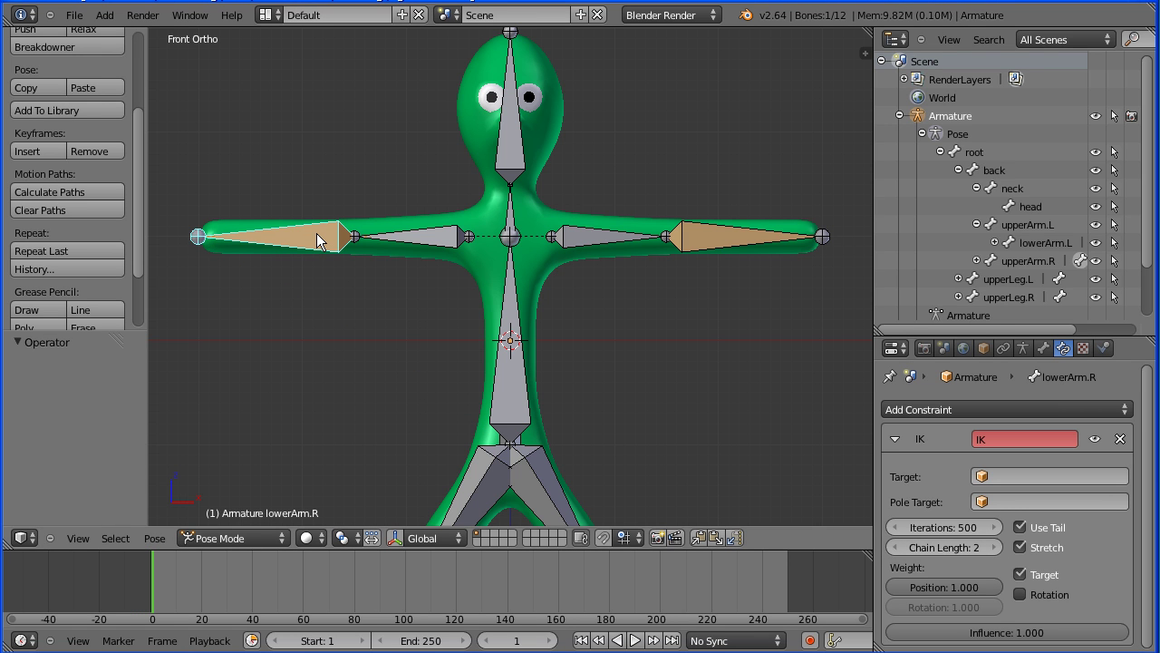
{"action": "key", "text": "g"}
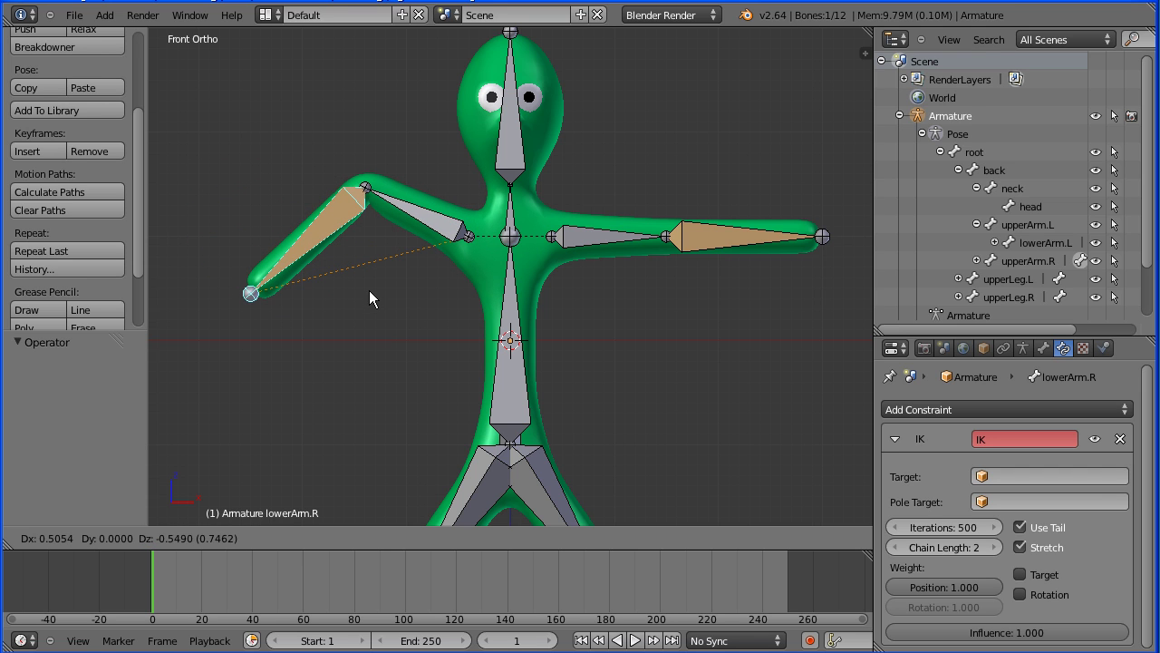
{"action": "left_click", "coordinate": [369, 290]}
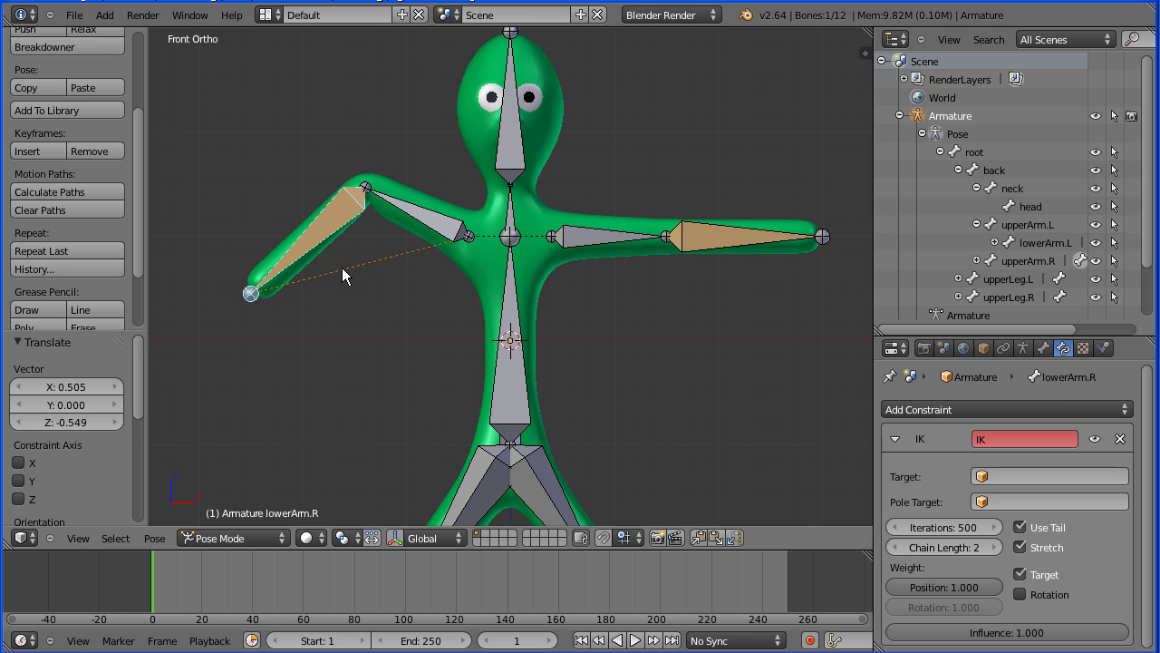
{"action": "key", "text": "ctrl+z"}
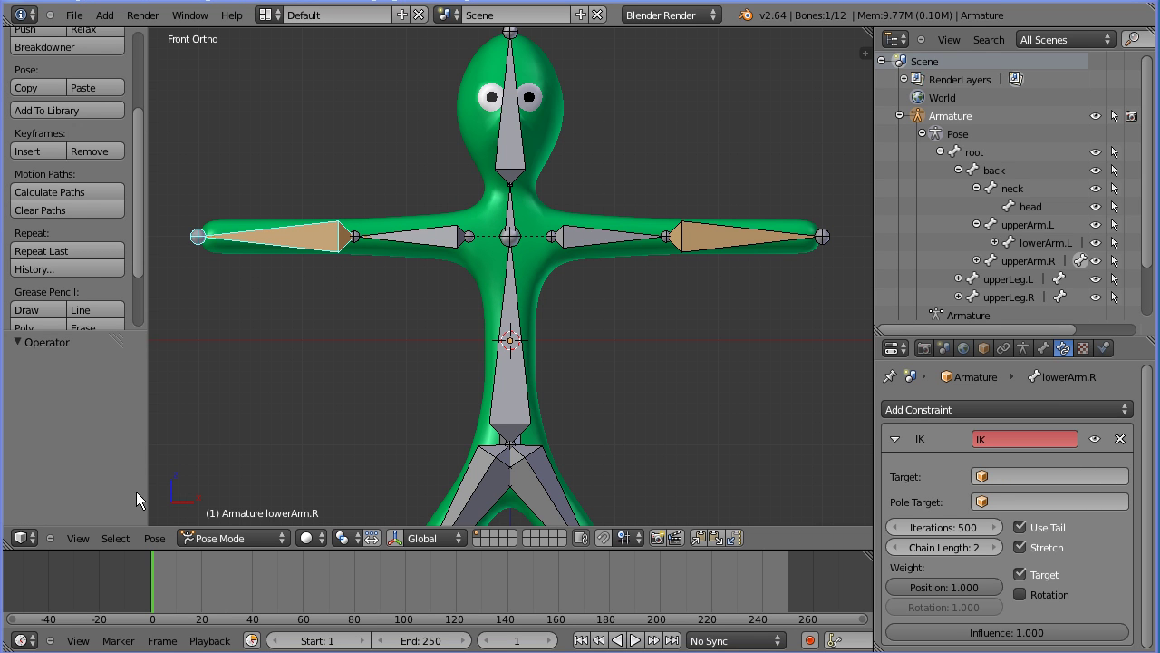
Step: From the top view, lock the X and Y axes in the lowerArm.R bone's Inverse Kinematics settings
{"action": "left_click", "coordinate": [90, 541]}
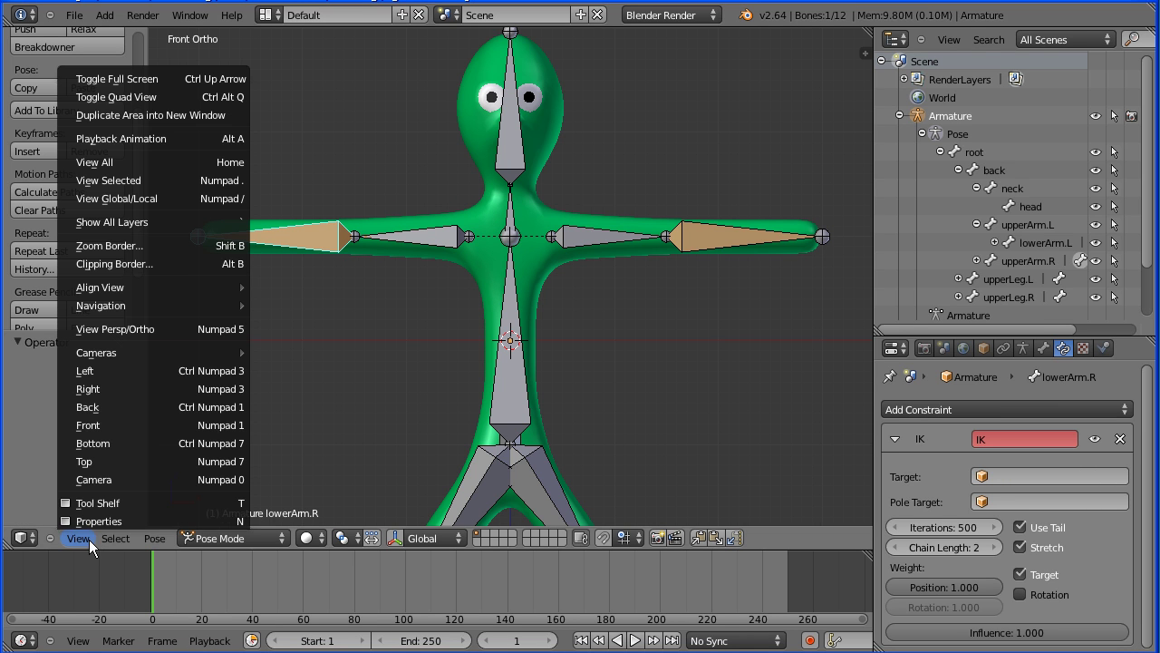
{"action": "left_click", "coordinate": [190, 464]}
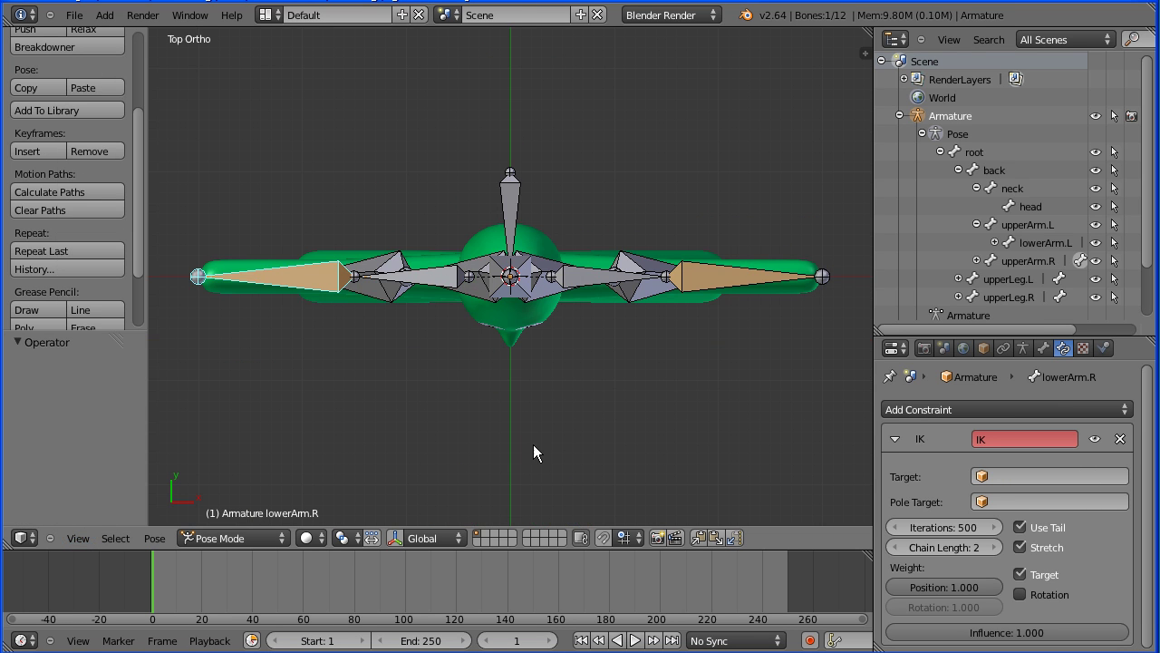
{"action": "left_click", "coordinate": [1044, 347]}
{"action": "scroll", "coordinate": [1153, 426], "scroll_direction": "down", "scroll_amount": 5}
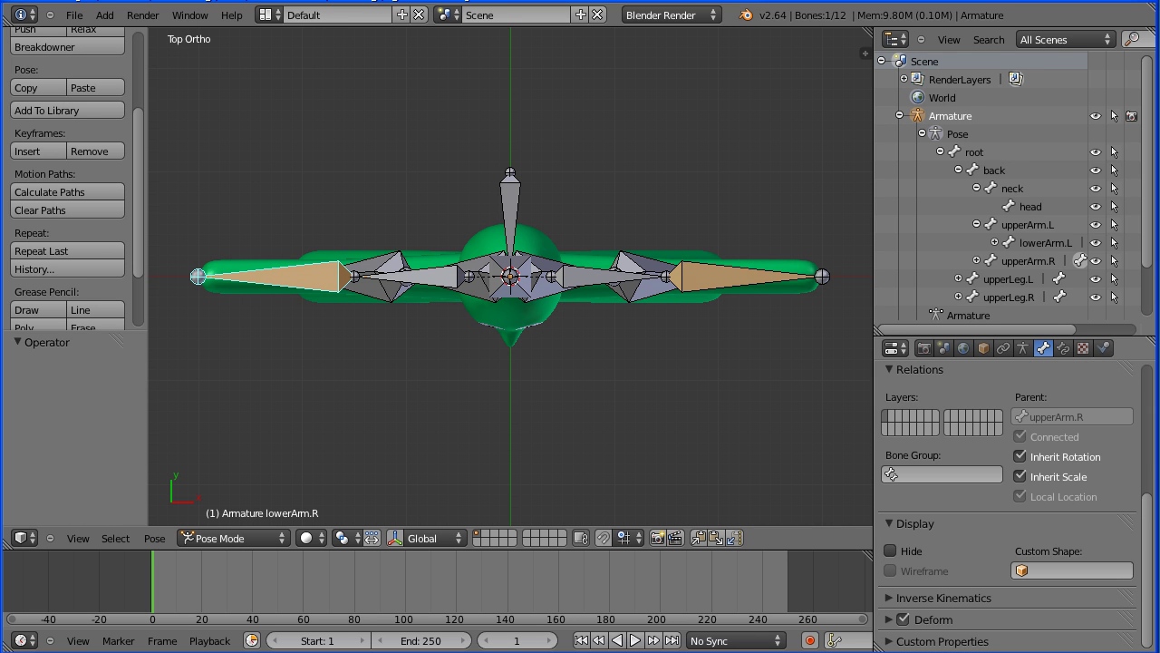
{"action": "left_click", "coordinate": [888, 598]}
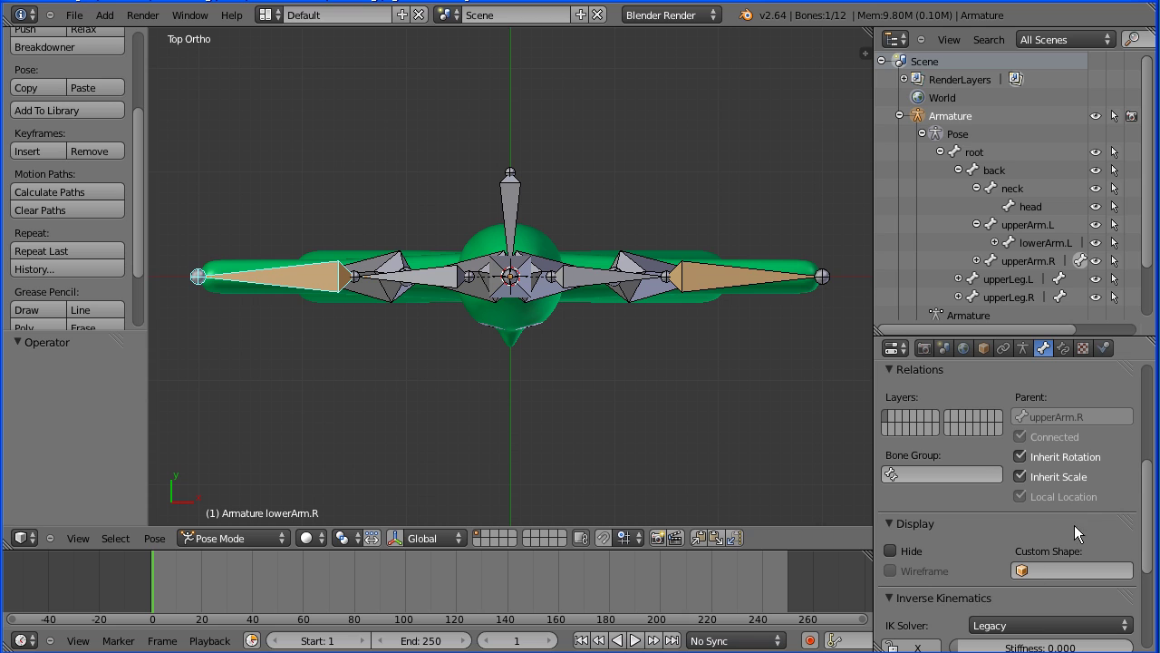
{"action": "left_click_drag", "start_coordinate": [1147, 492], "coordinate": [1149, 638]}
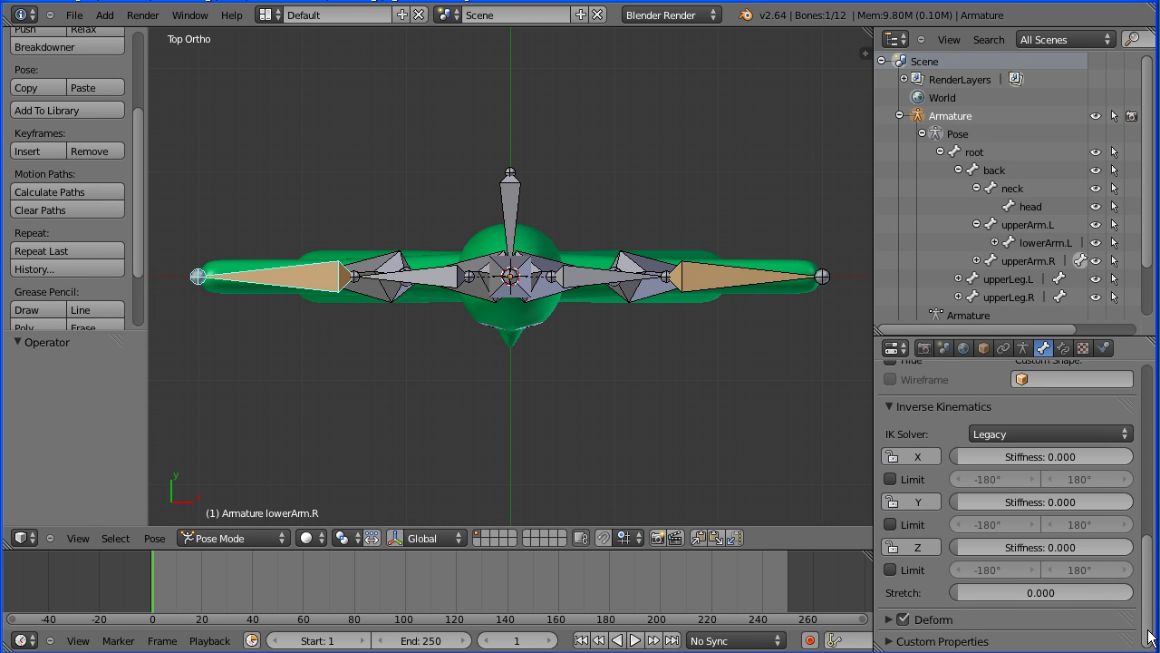
{"action": "left_click", "coordinate": [918, 457]}
{"action": "left_click", "coordinate": [917, 504]}
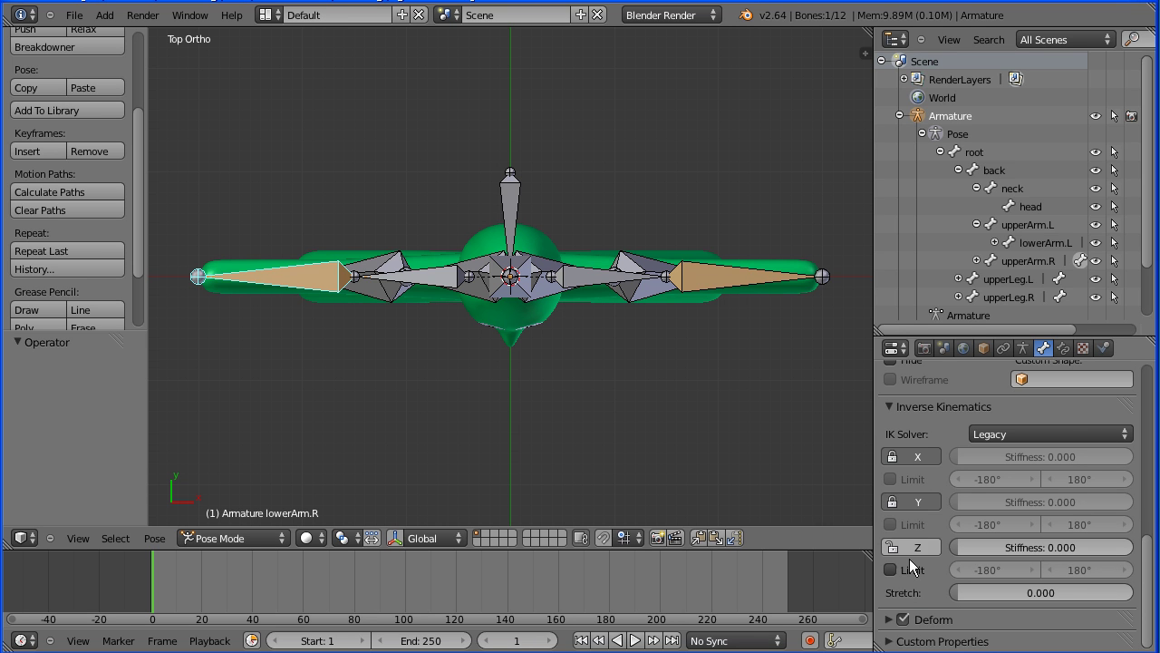
Step: Enable the Z rotation limit in lowerArm.R's Inverse Kinematics settings and set its minimum to 0°
{"action": "left_click", "coordinate": [889, 570]}
{"action": "left_click", "coordinate": [988, 573]}
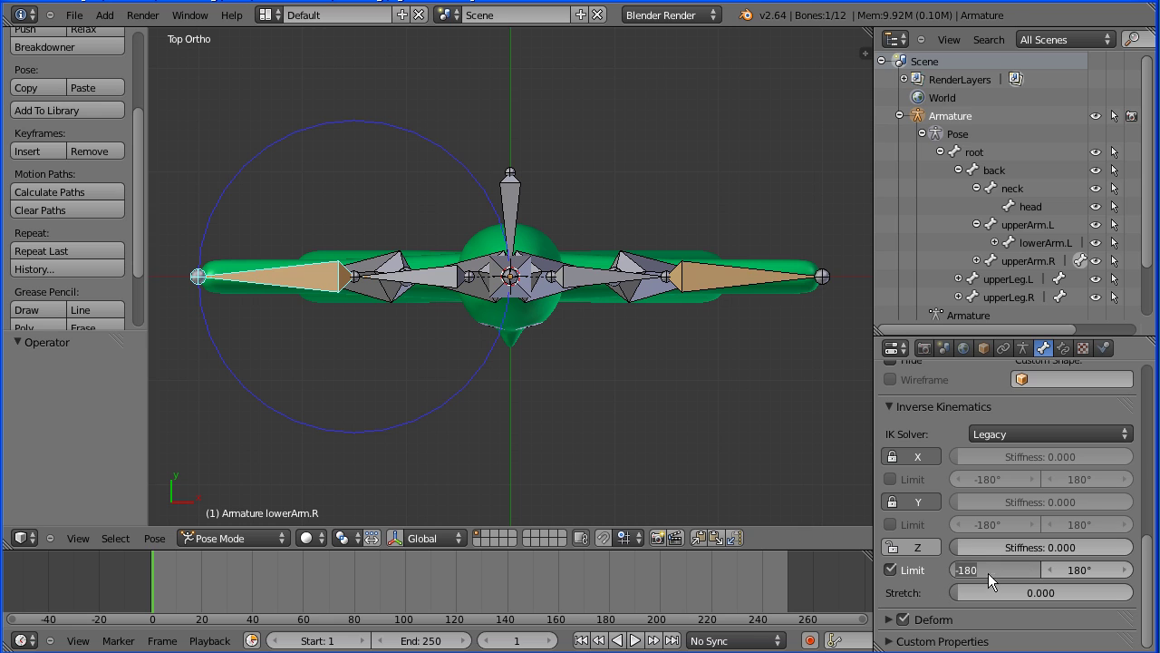
{"action": "type", "text": "0"}
{"action": "key", "text": "Return"}
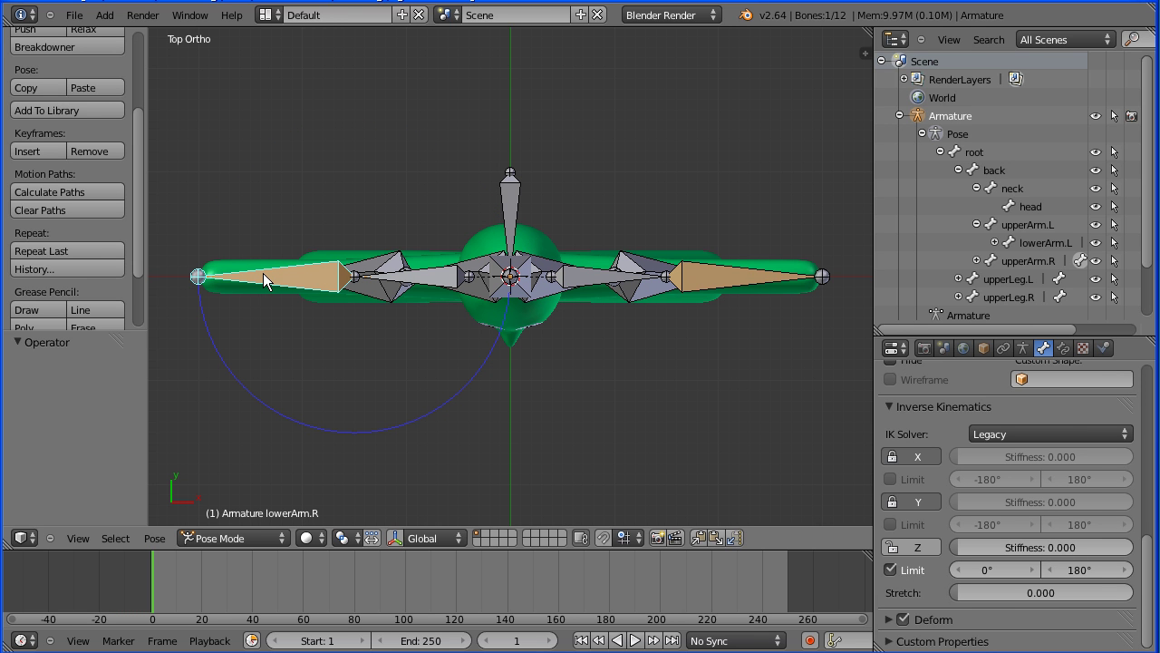
Step: Test the limited right elbow by moving the lowerArm.R bone, and clear its location
{"action": "key", "text": "g"}
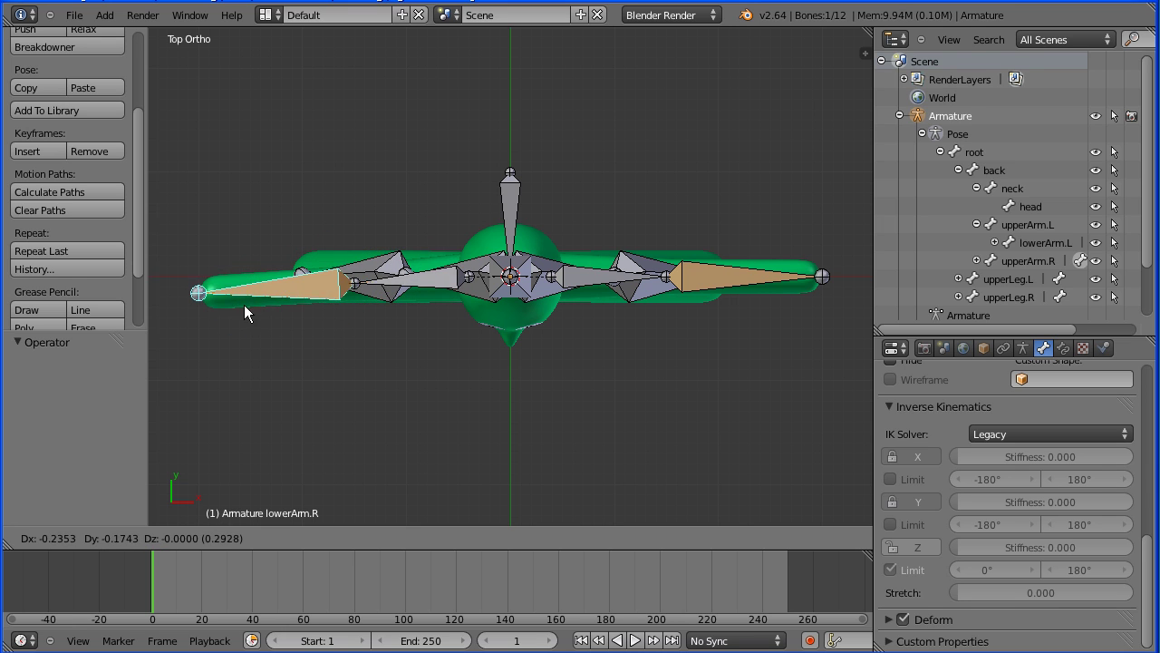
{"action": "left_click", "coordinate": [315, 355]}
{"action": "key", "text": "alt+g"}
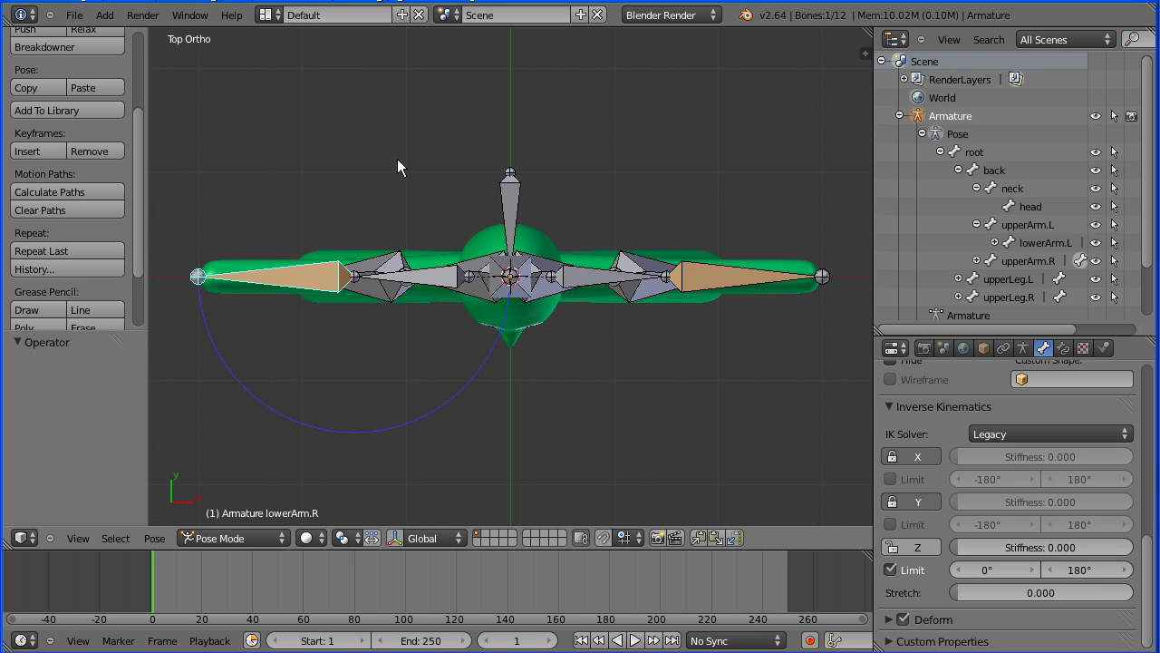
Step: For the lowerArm.L bone, lock the X and Y inverse kinematics axes and limit Z rotation to a maximum of 0°
{"action": "right_click", "coordinate": [697, 277]}
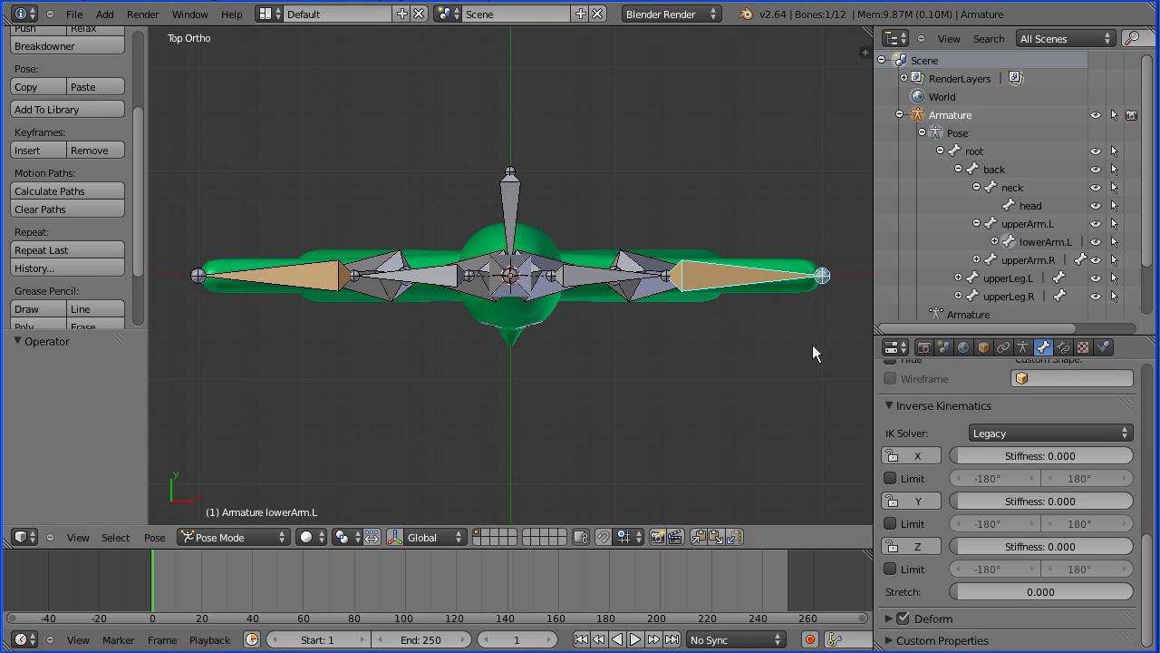
{"action": "left_click", "coordinate": [916, 504]}
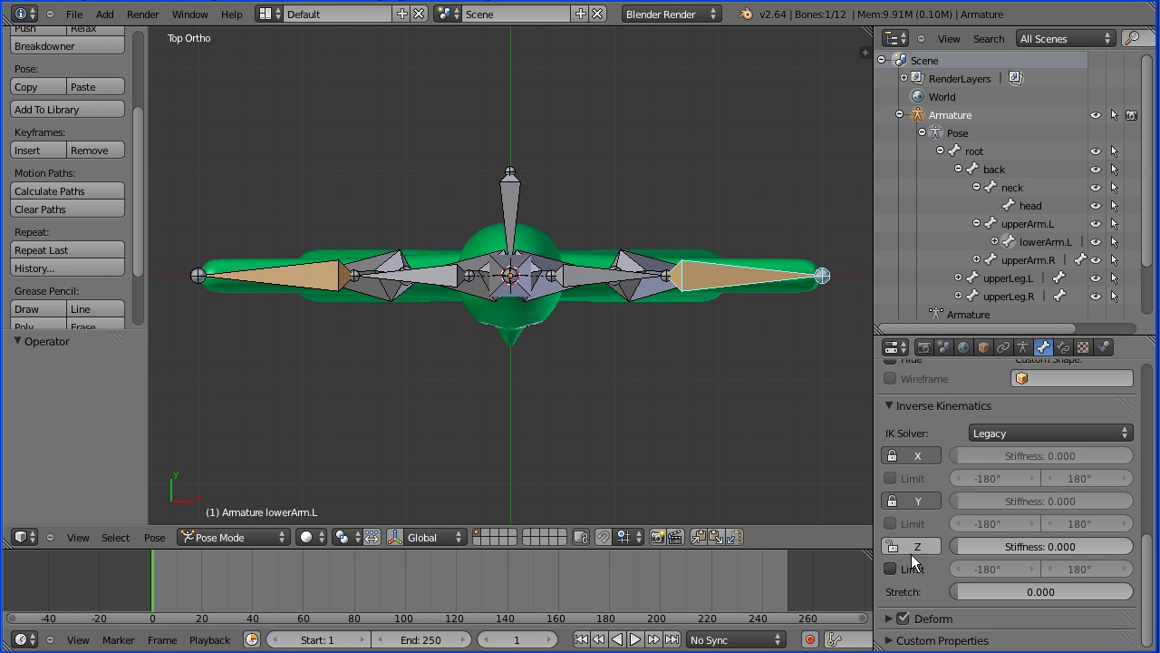
{"action": "left_click", "coordinate": [893, 570]}
{"action": "left_click", "coordinate": [1079, 571]}
{"action": "key", "text": "BackSpace"}
{"action": "type", "text": "0"}
{"action": "key", "text": "Return"}
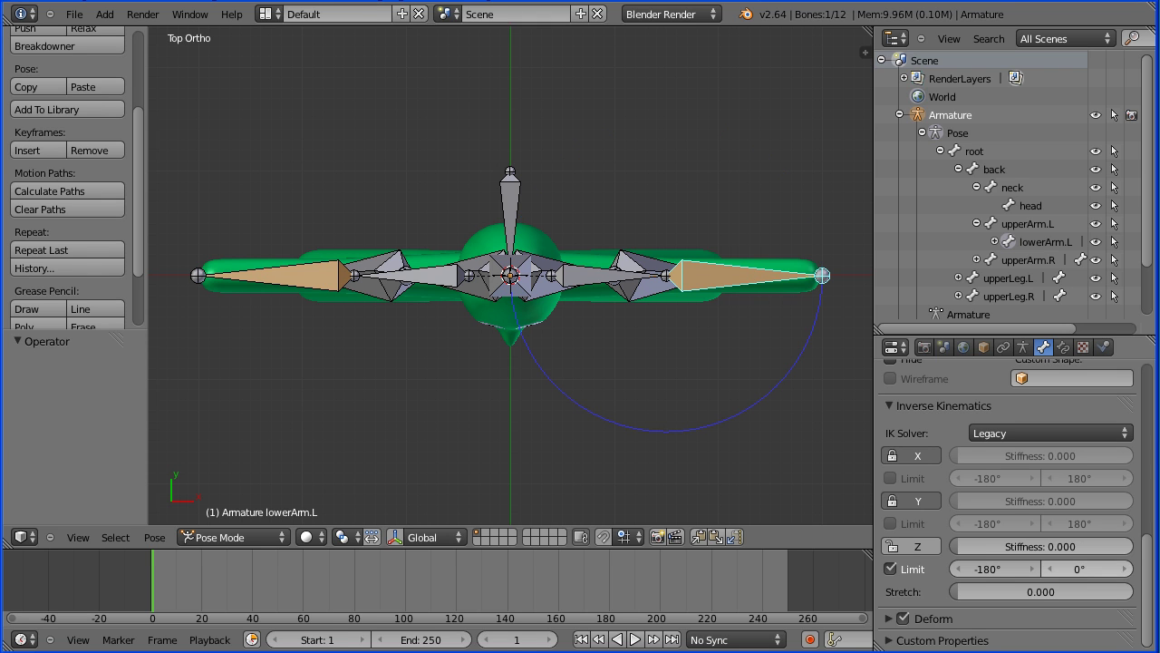
Step: In Edit Mode, select both elbow joints and move them 0.1 along the Y axis
{"action": "left_click", "coordinate": [254, 538]}
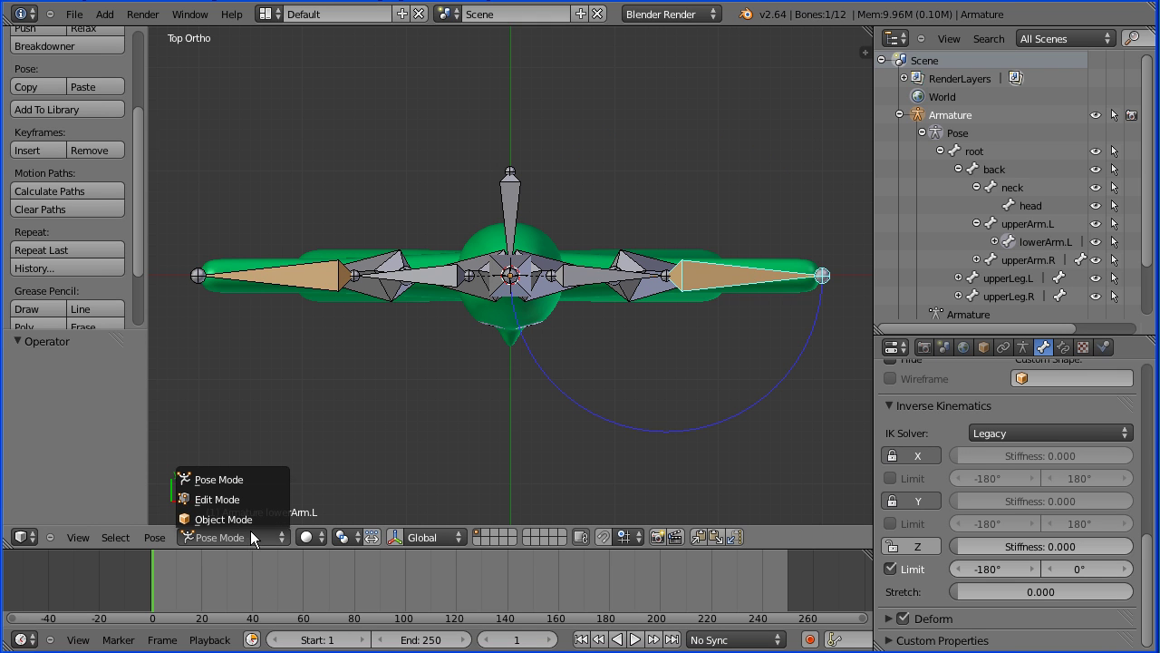
{"action": "left_click", "coordinate": [269, 499]}
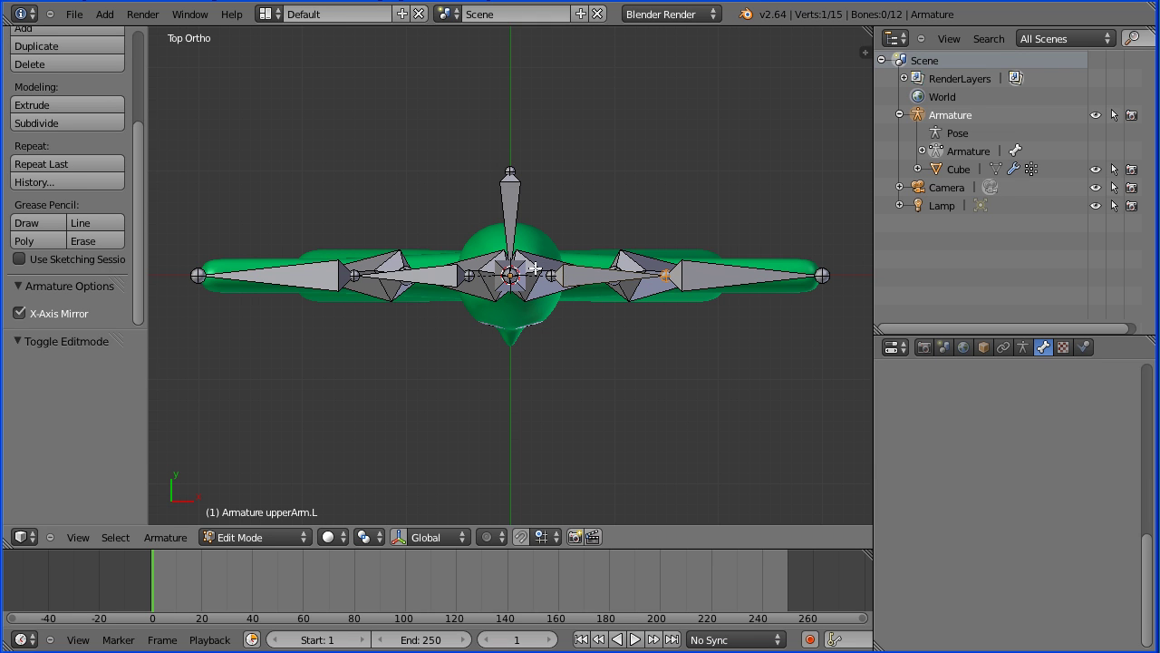
{"action": "right_click", "coordinate": [355, 275], "text": "shift"}
{"action": "key", "text": "g"}
{"action": "key", "text": "y"}
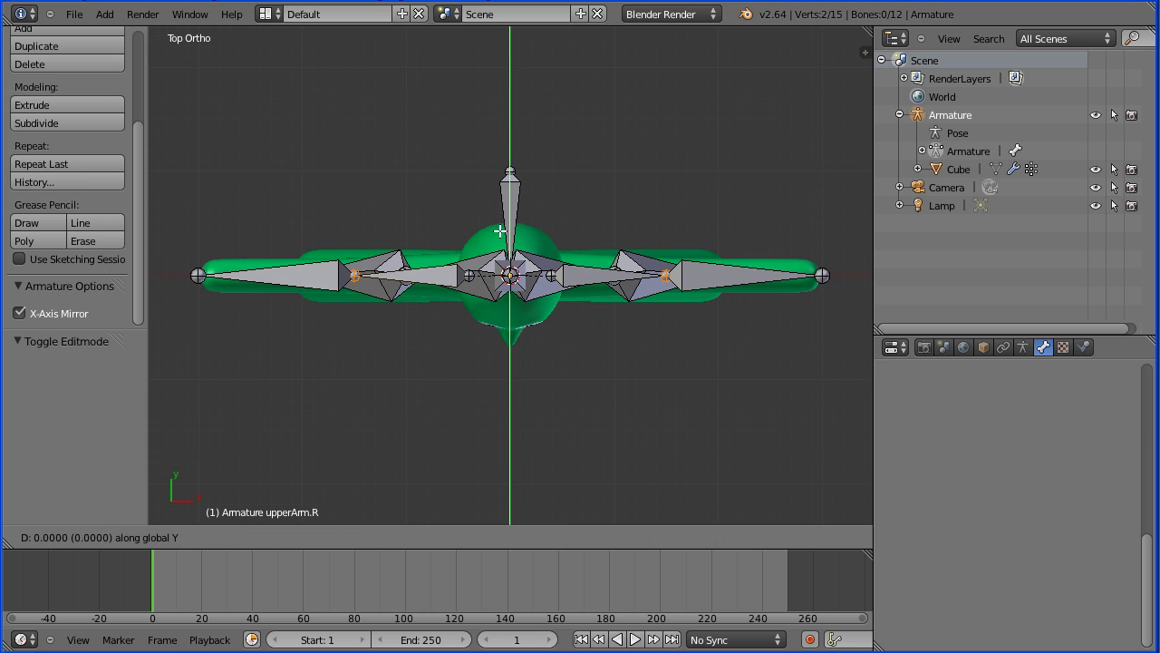
{"action": "type", "text": "0.1"}
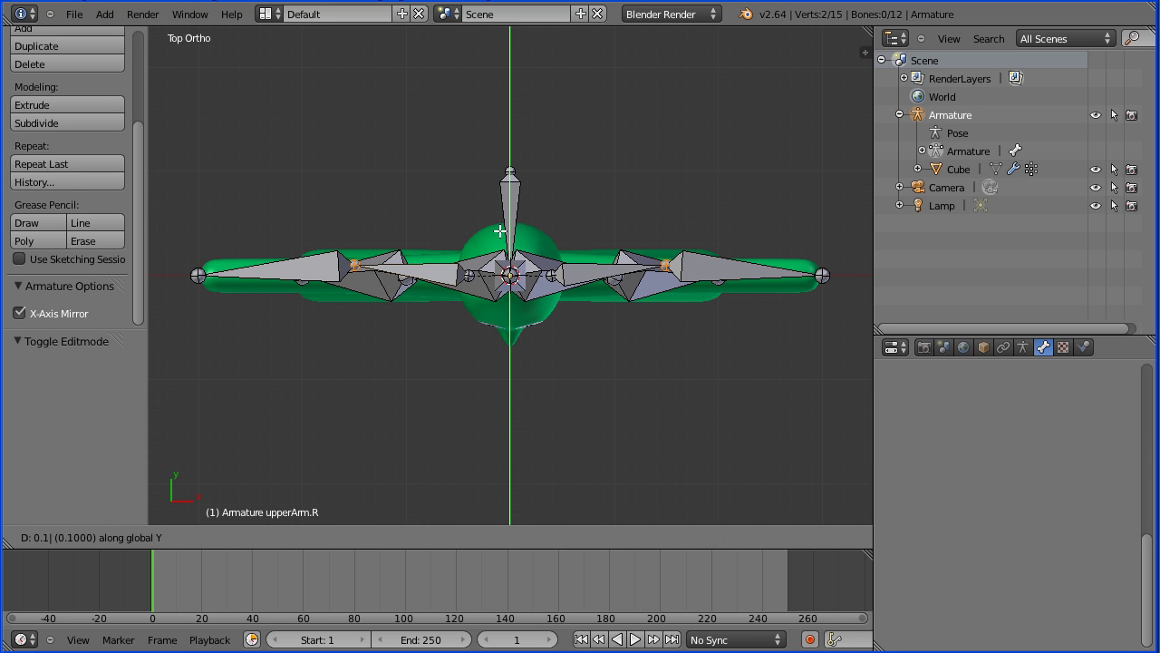
{"action": "key", "text": "Return"}
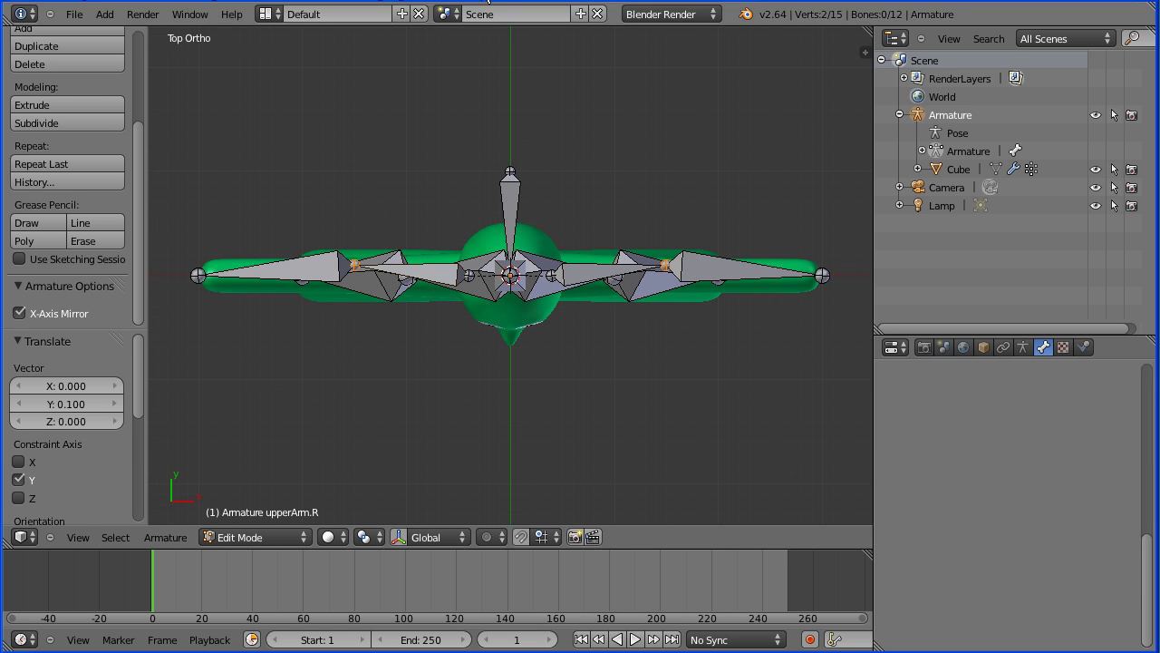
{"action": "key", "text": "Tab"}
{"action": "key", "text": "Tab"}
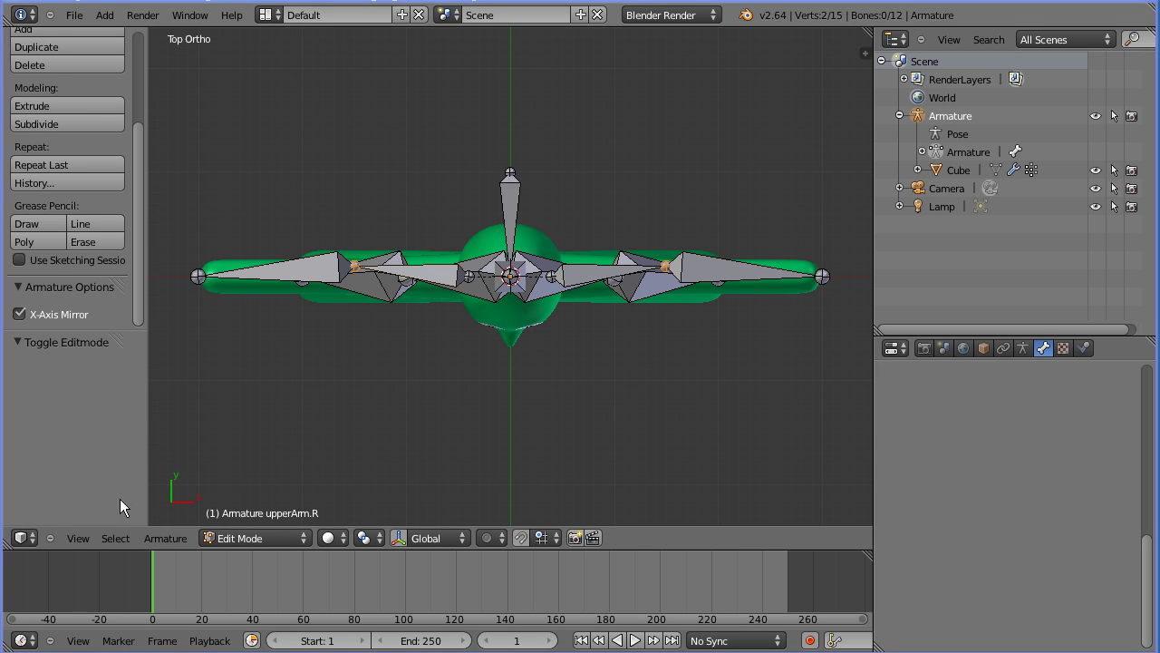
Step: From the front view, disconnect the upperLeg.L and upperLeg.R bones from their parent bone
{"action": "left_click", "coordinate": [66, 541]}
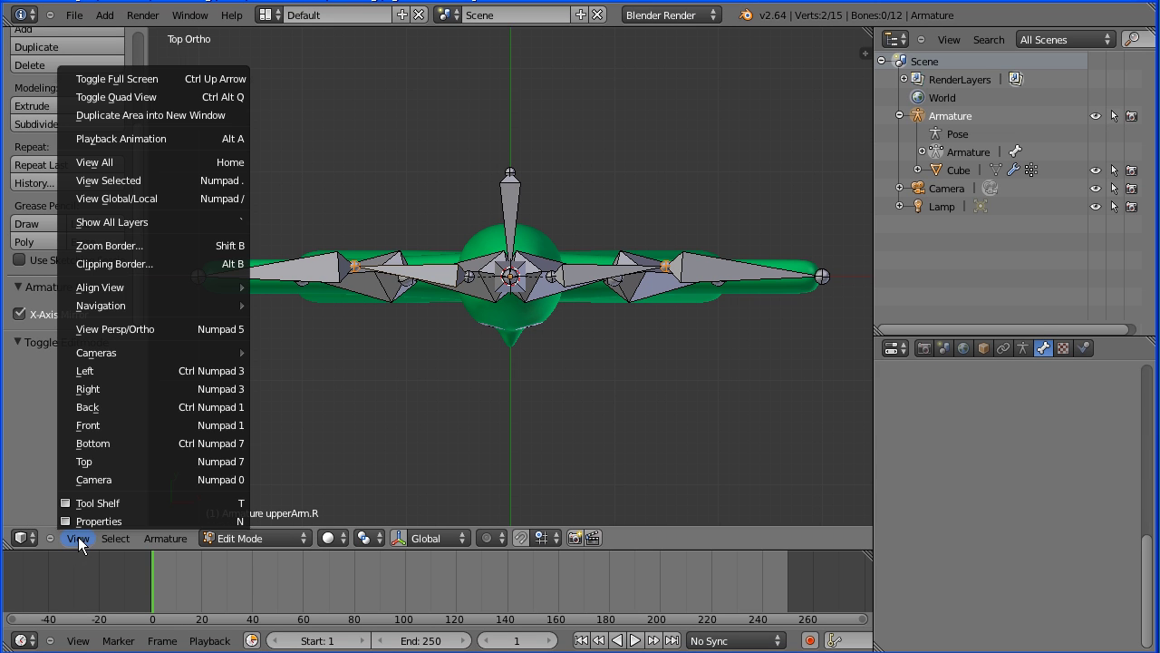
{"action": "left_click", "coordinate": [165, 428]}
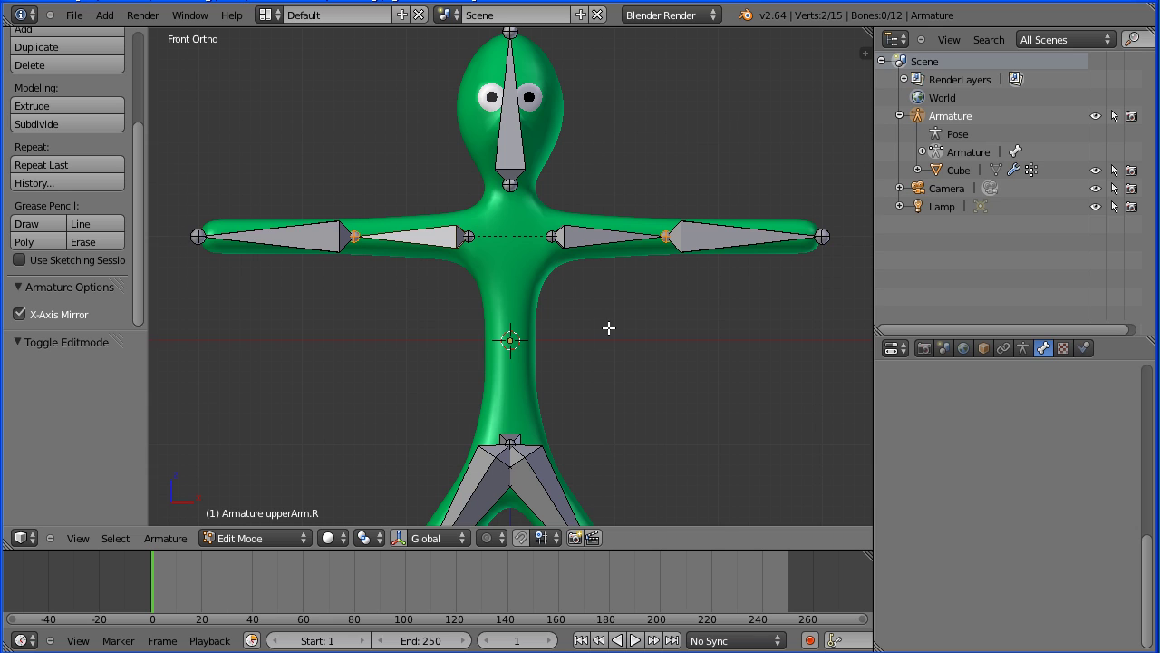
{"action": "scroll", "coordinate": [632, 323], "scroll_direction": "down", "scroll_amount": 5, "text": "ctrl"}
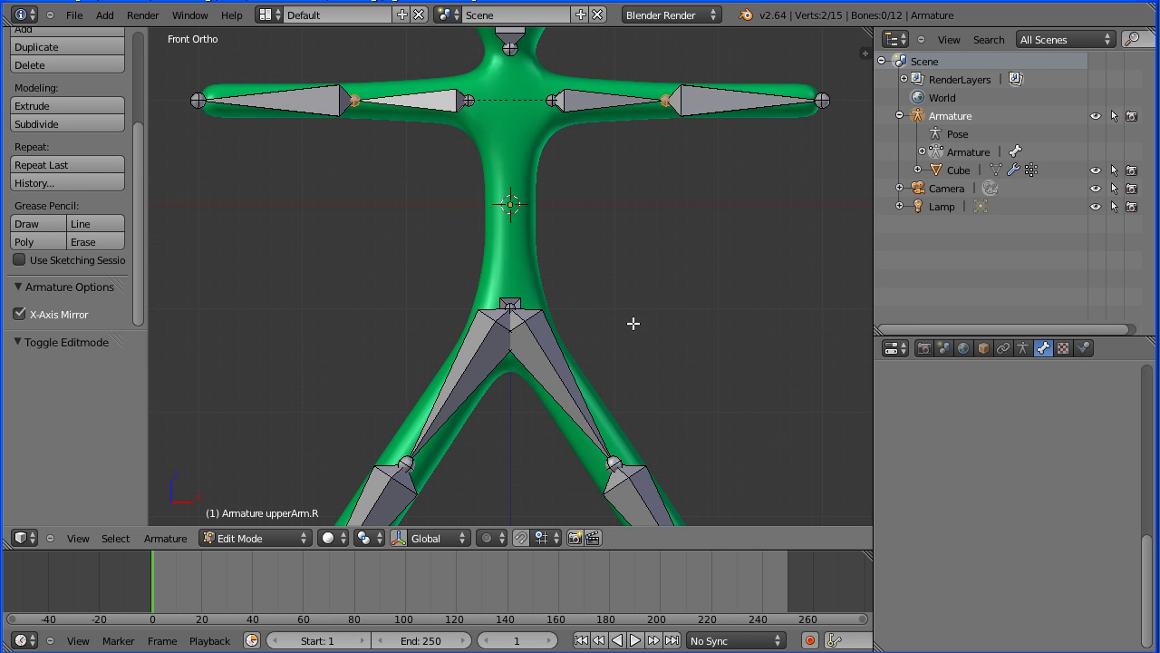
{"action": "right_click", "coordinate": [530, 342]}
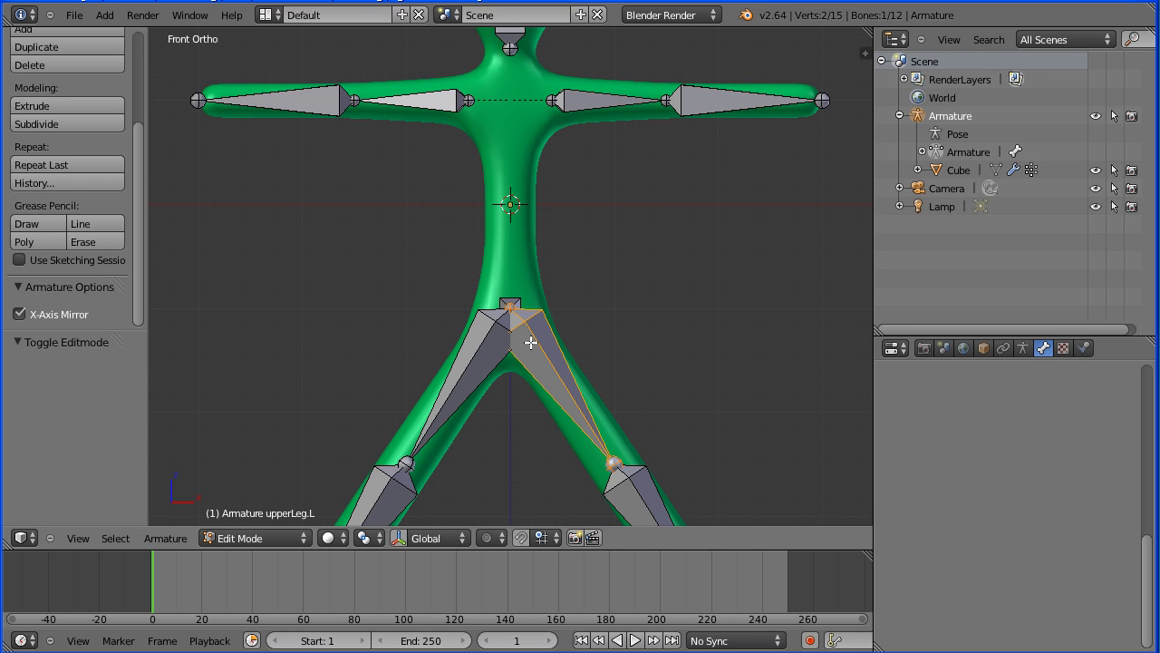
{"action": "key", "text": "alt+p"}
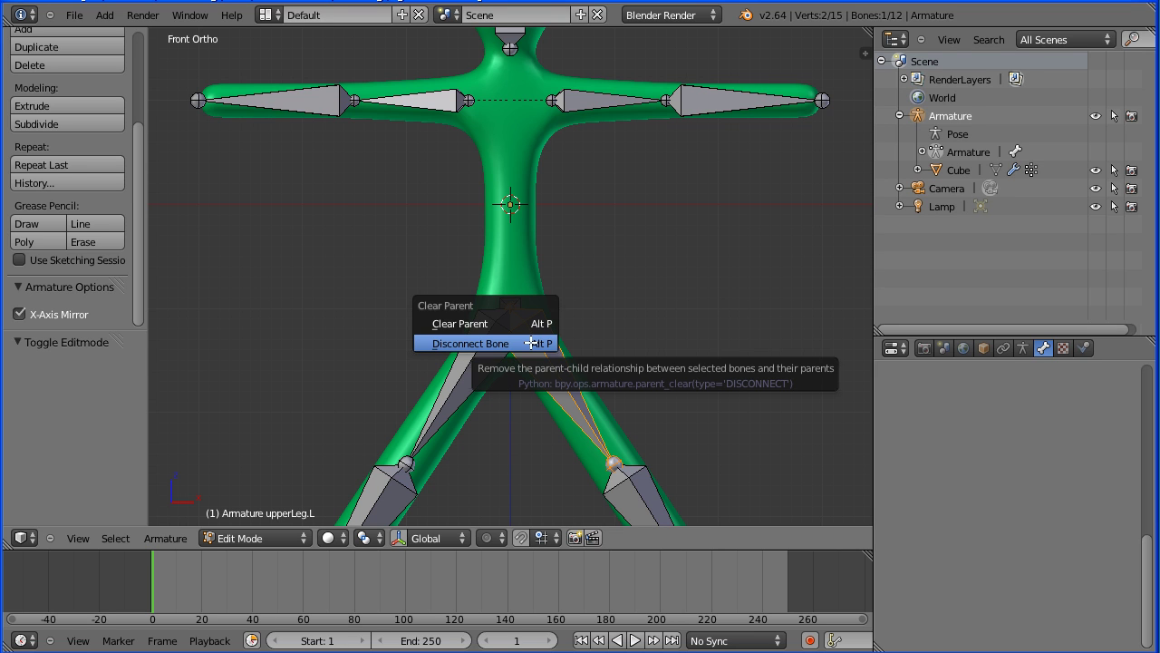
{"action": "left_click", "coordinate": [531, 343]}
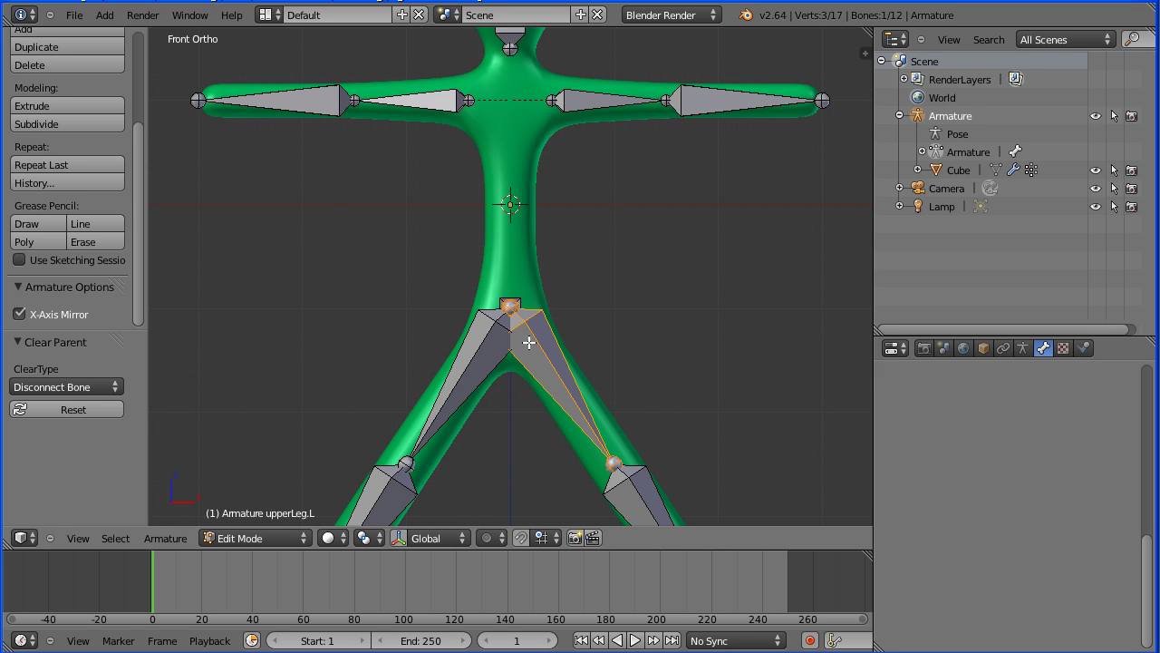
{"action": "right_click", "coordinate": [485, 363]}
{"action": "key", "text": "alt+p"}
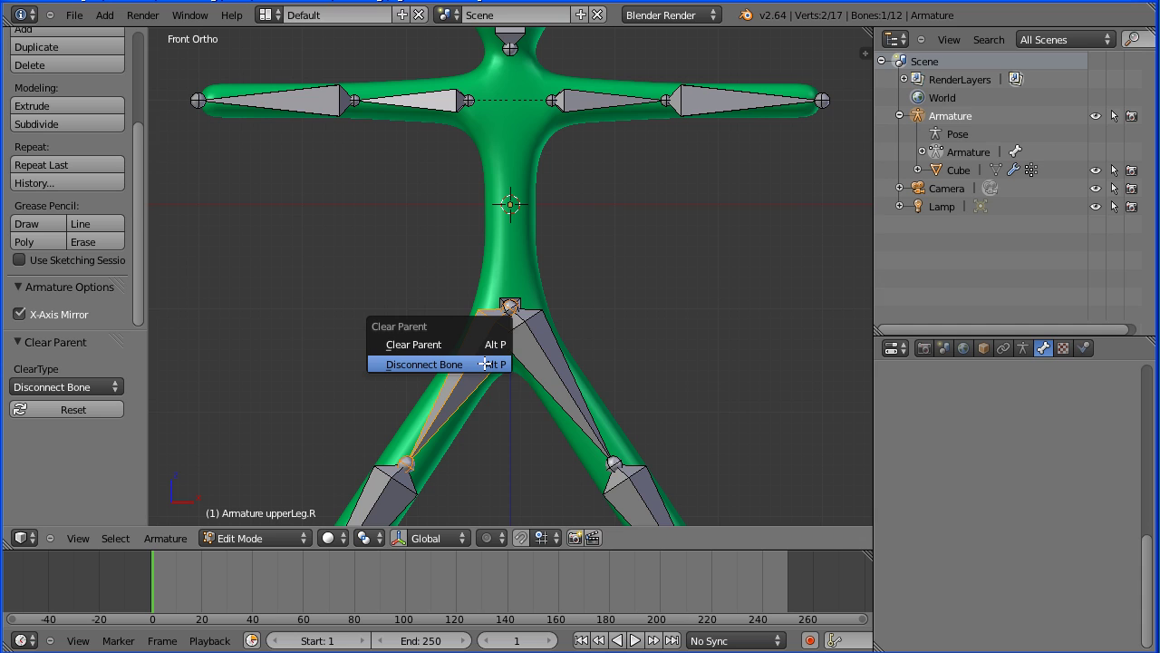
{"action": "left_click", "coordinate": [485, 362]}
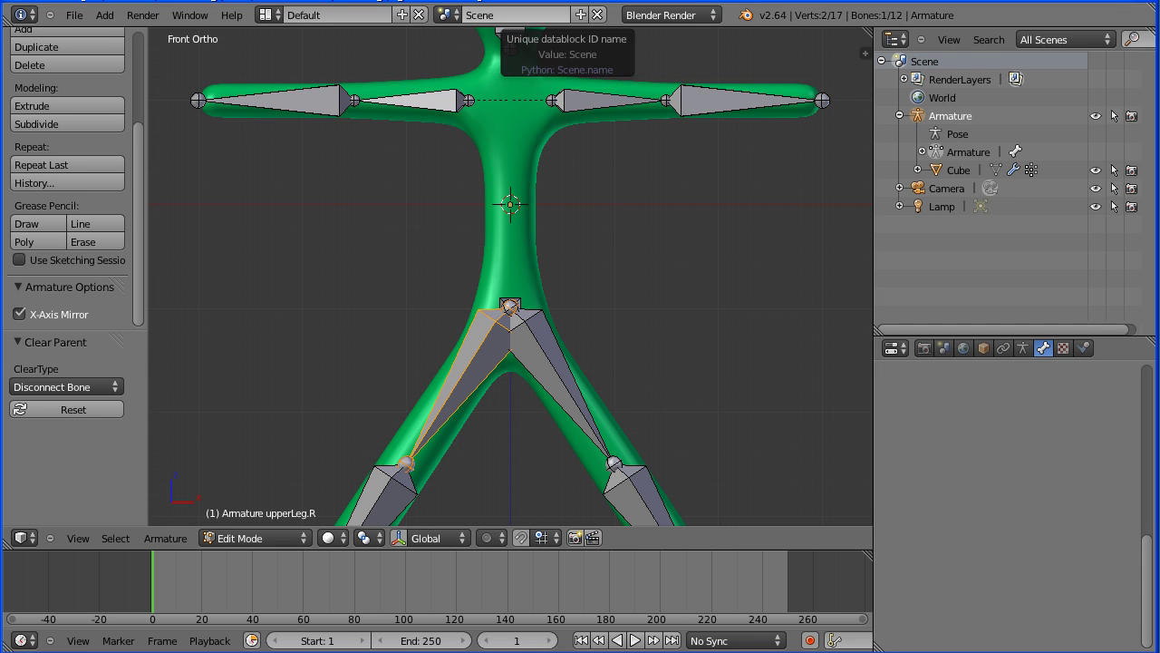
{"action": "key", "text": "Tab"}
{"action": "key", "text": "Tab"}
Step: Select the root bone at the hips and hide it
{"action": "scroll", "coordinate": [611, 319], "scroll_direction": "up", "scroll_amount": 3}
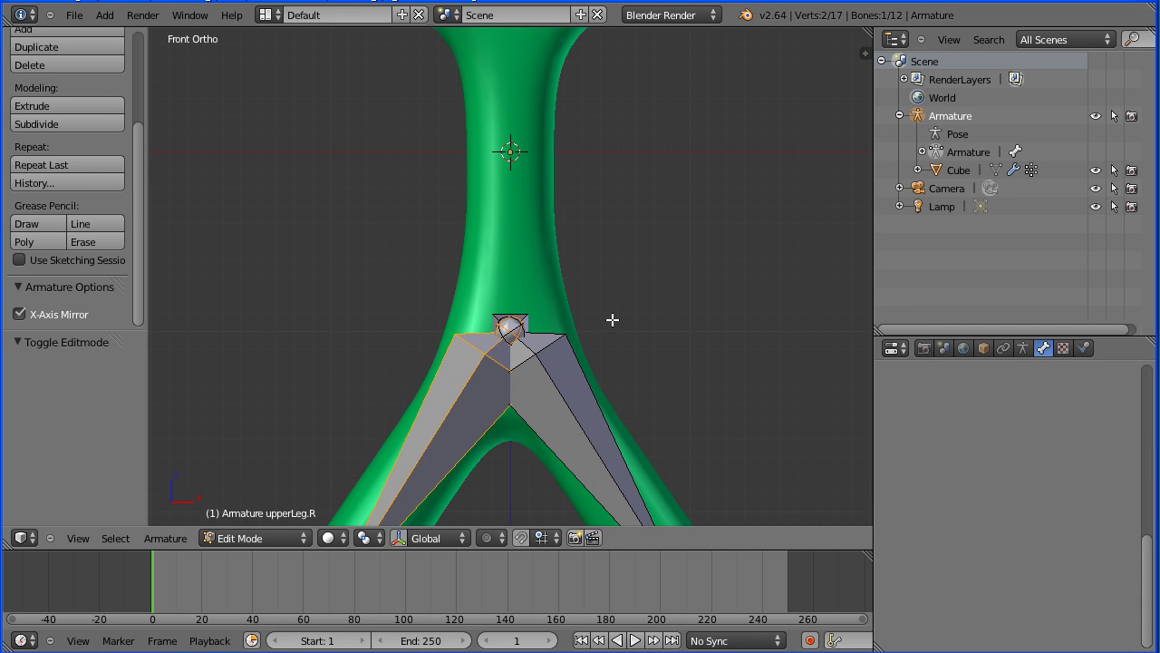
{"action": "right_click", "coordinate": [529, 317]}
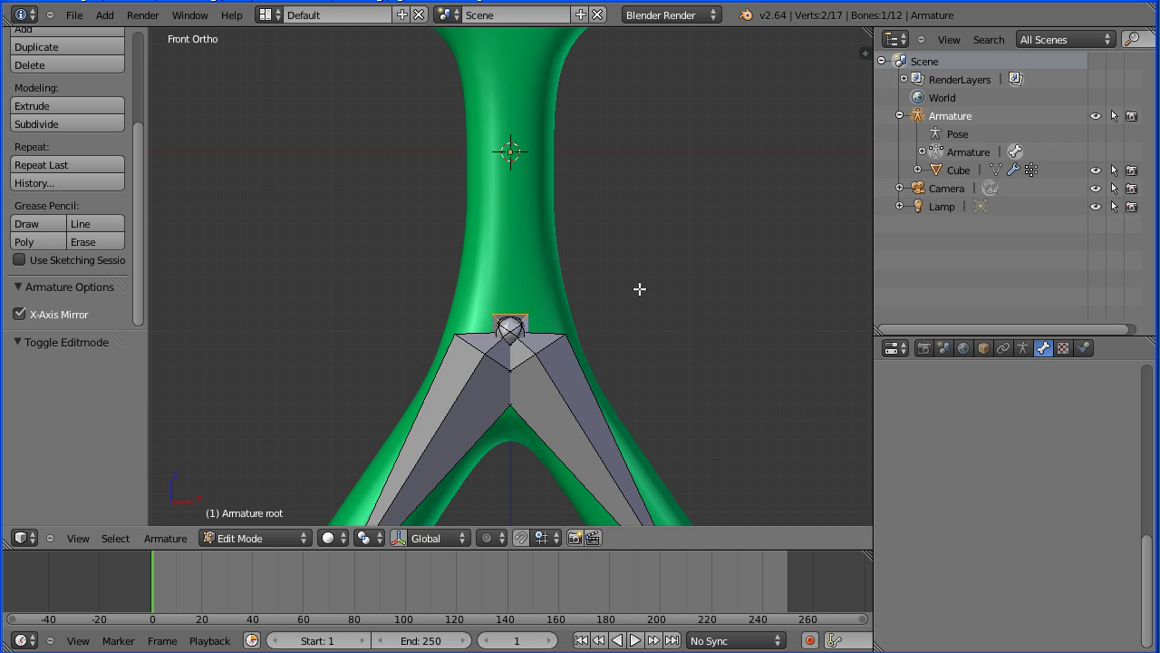
{"action": "key", "text": "h"}
Step: Move the hip joint of upperLeg.L, mirrored on the other leg, by 0.34 along X and -0.54 along Z
{"action": "right_click", "coordinate": [509, 325]}
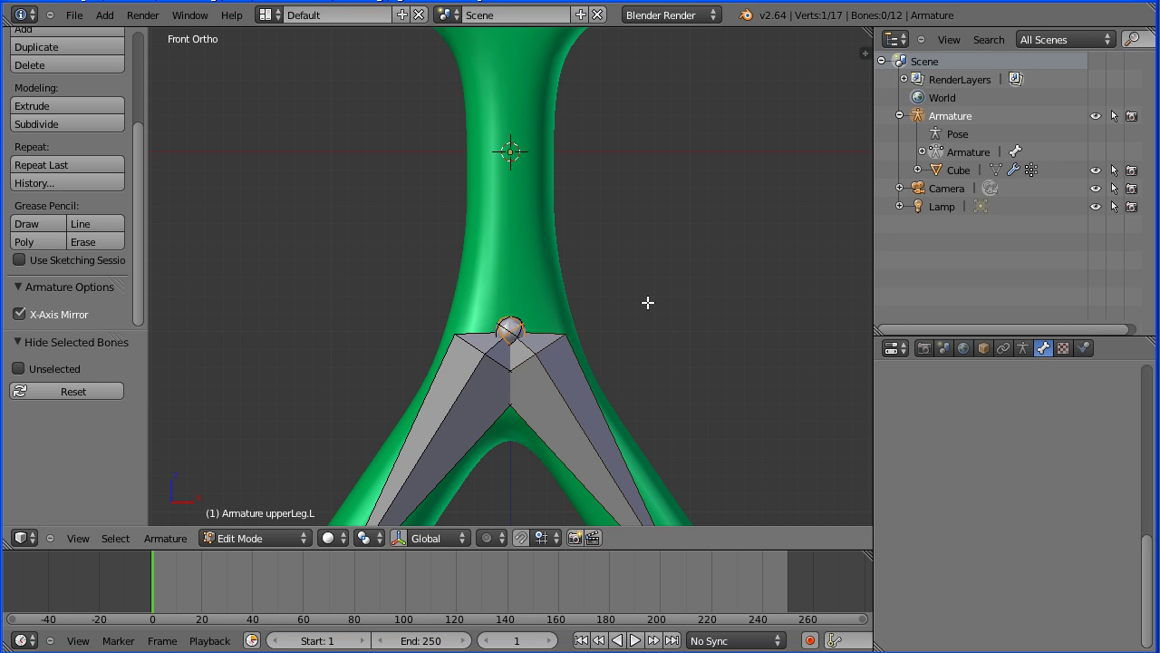
{"action": "key", "text": "g"}
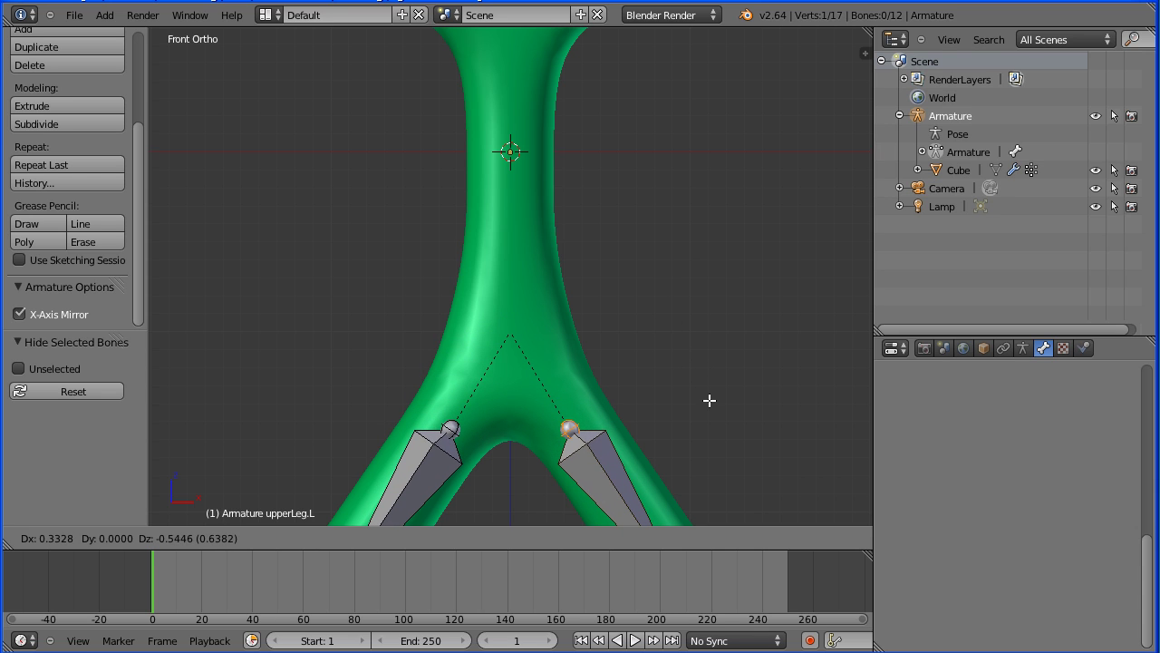
{"action": "left_click", "coordinate": [705, 399]}
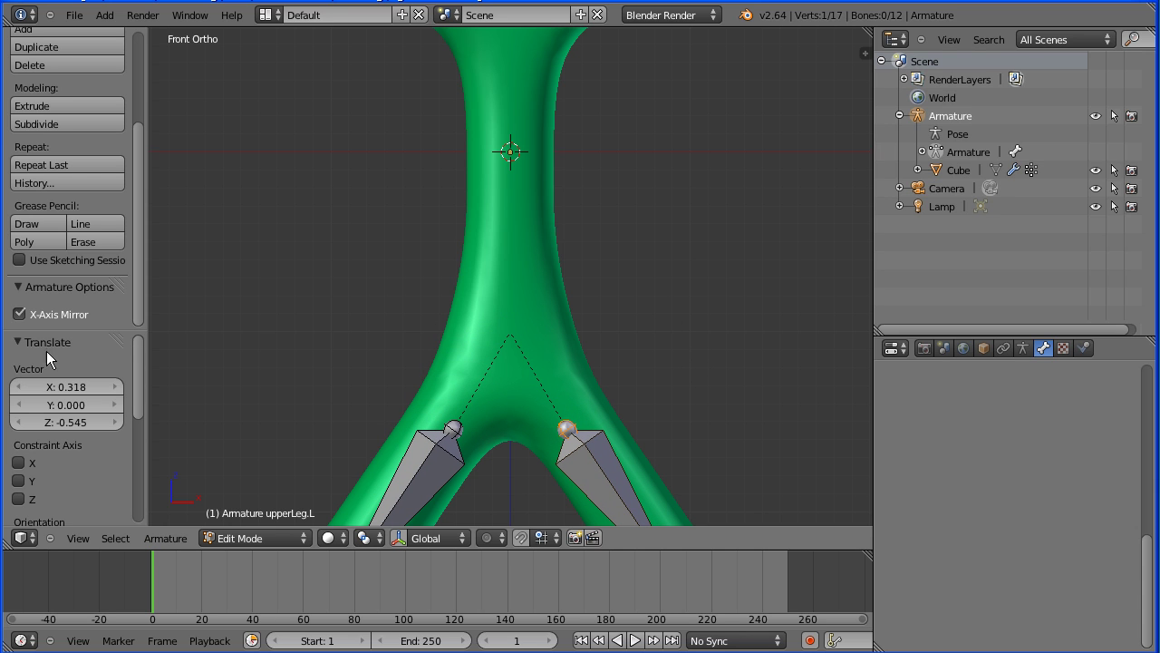
{"action": "left_click", "coordinate": [52, 386]}
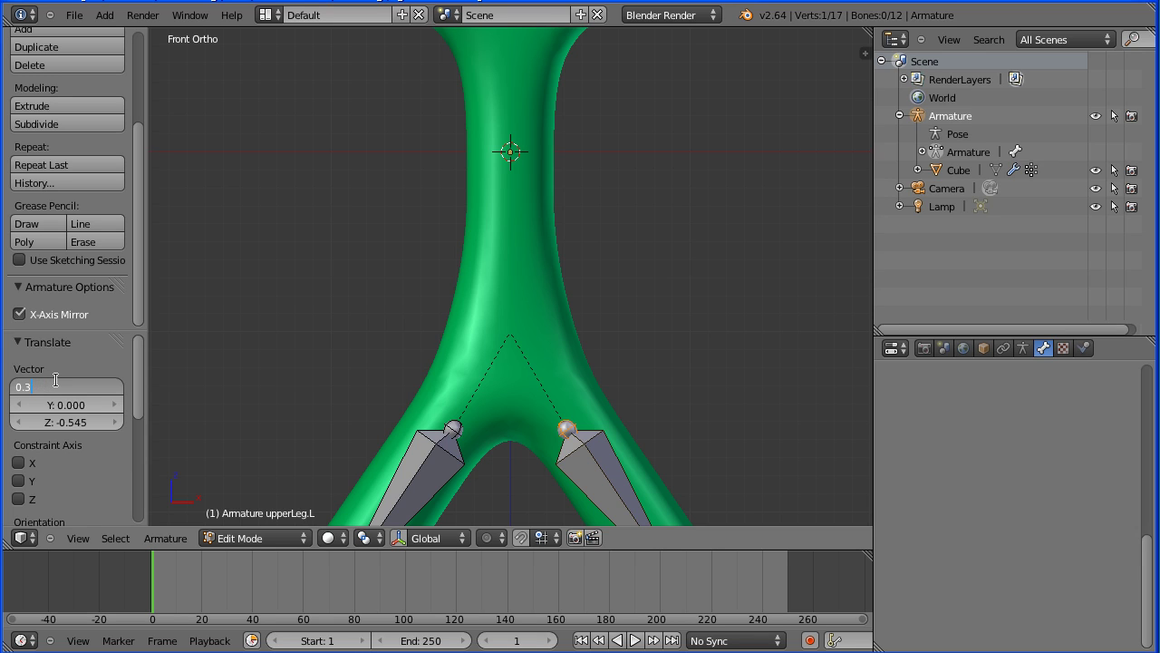
{"action": "left_click", "coordinate": [69, 427]}
{"action": "left_click", "coordinate": [70, 427]}
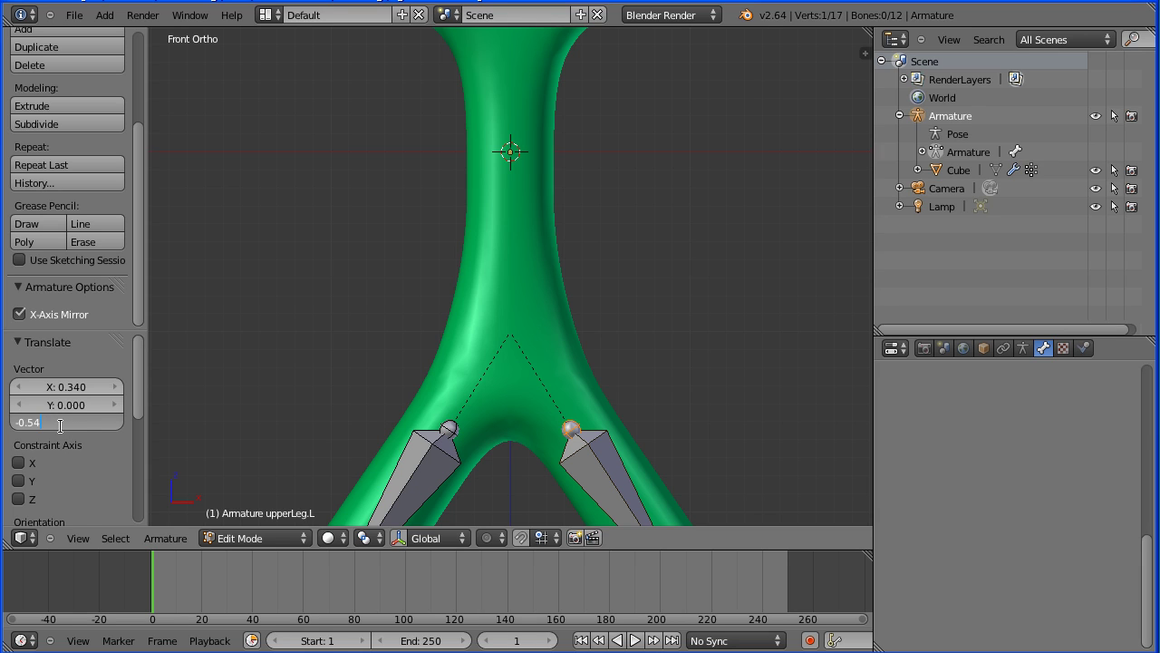
{"action": "key", "text": "Return"}
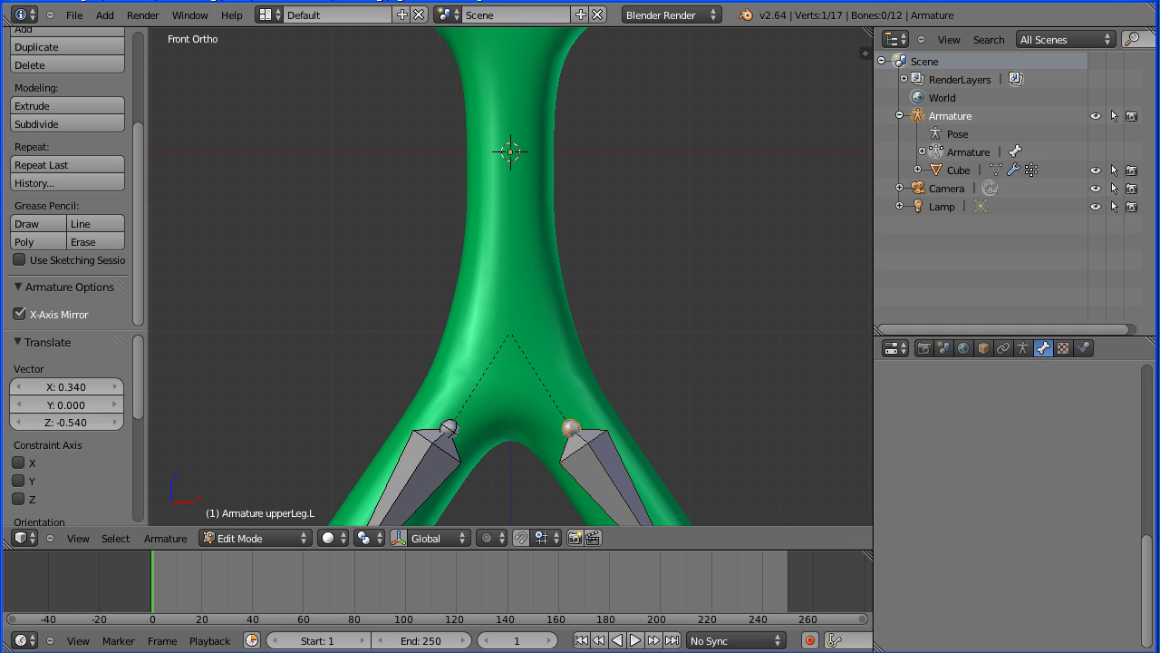
Step: Select the upperLeg.L bone and set its roll to 56°
{"action": "key", "text": "Tab"}
{"action": "key", "text": "Tab"}
{"action": "right_click", "coordinate": [601, 475]}
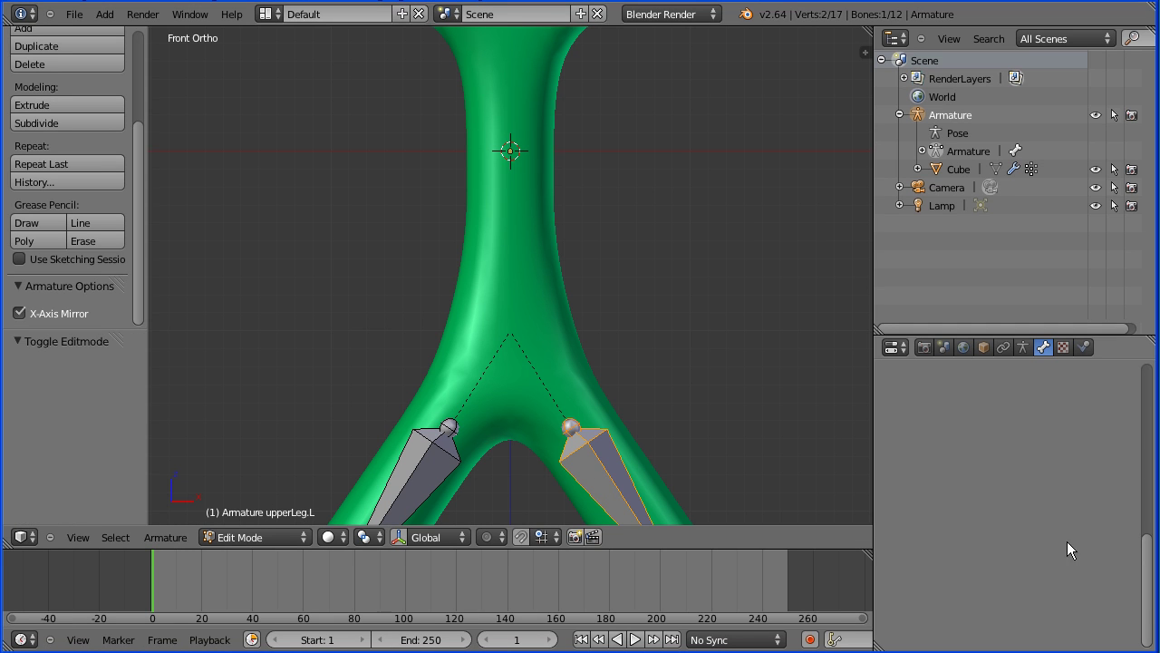
{"action": "left_click_drag", "start_coordinate": [1150, 595], "coordinate": [1154, 365]}
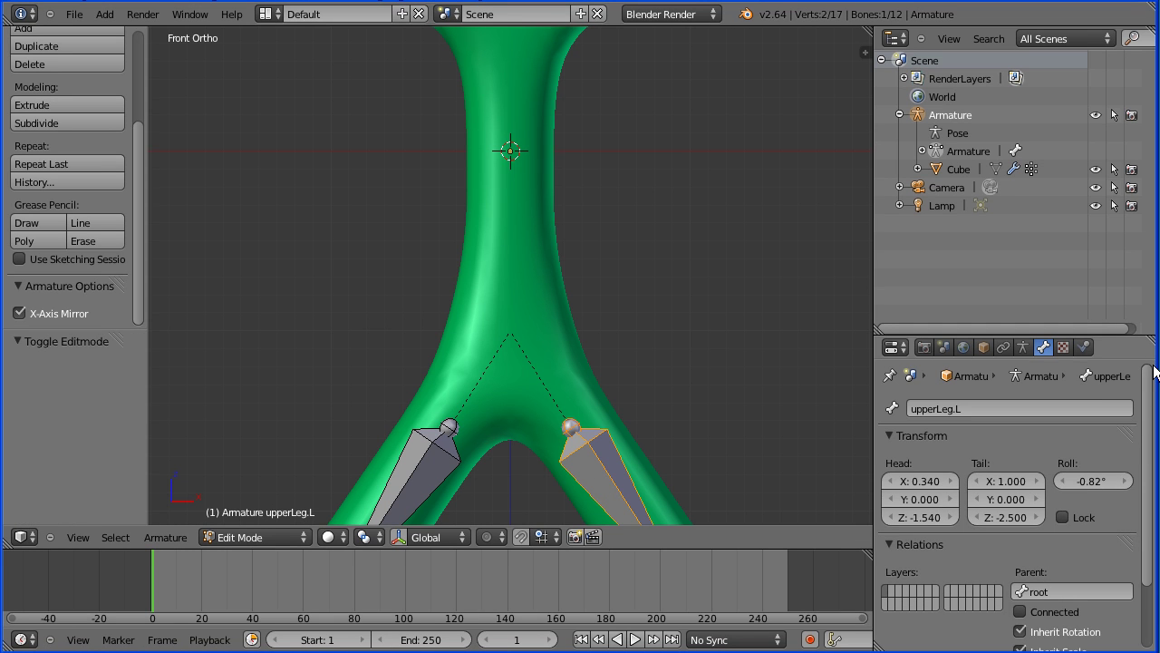
{"action": "mouse_move", "coordinate": [1079, 477]}
{"action": "left_mouse_down"}
{"action": "mouse_move", "coordinate": [1149, 476]}
{"action": "mouse_move", "coordinate": [1098, 482]}
{"action": "left_mouse_up"}
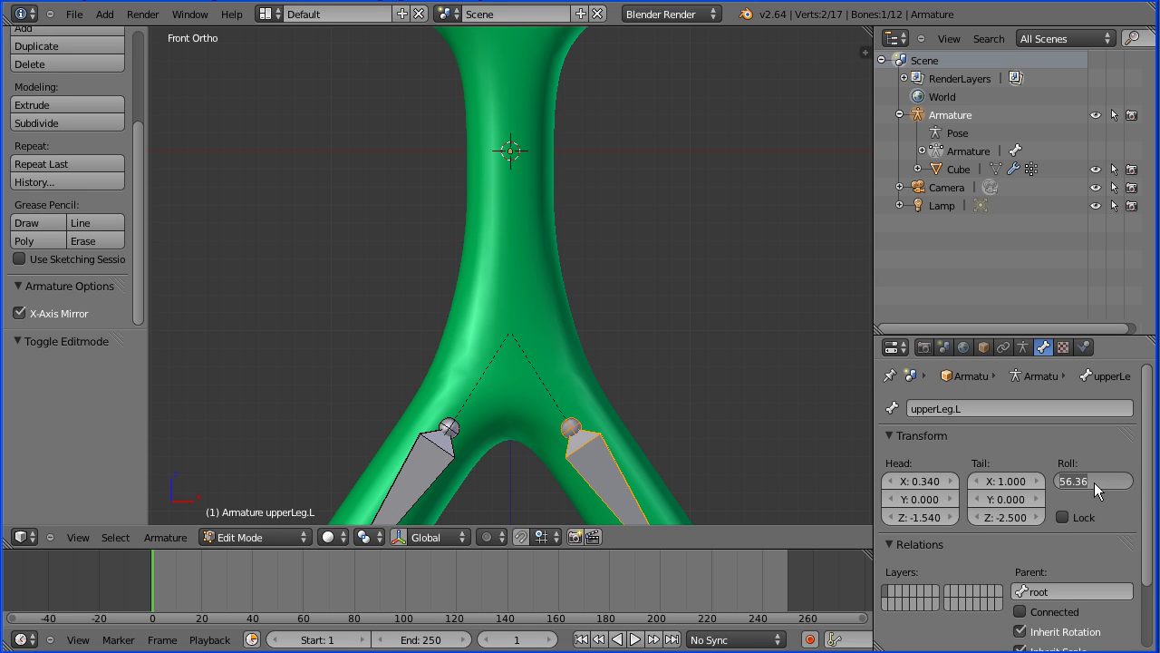
{"action": "type", "text": "6"}
{"action": "key", "text": "Return"}
Step: Select the lowerLeg.L bone and set its roll to 56°
{"action": "scroll", "coordinate": [600, 330], "scroll_direction": "down", "scroll_amount": 4}
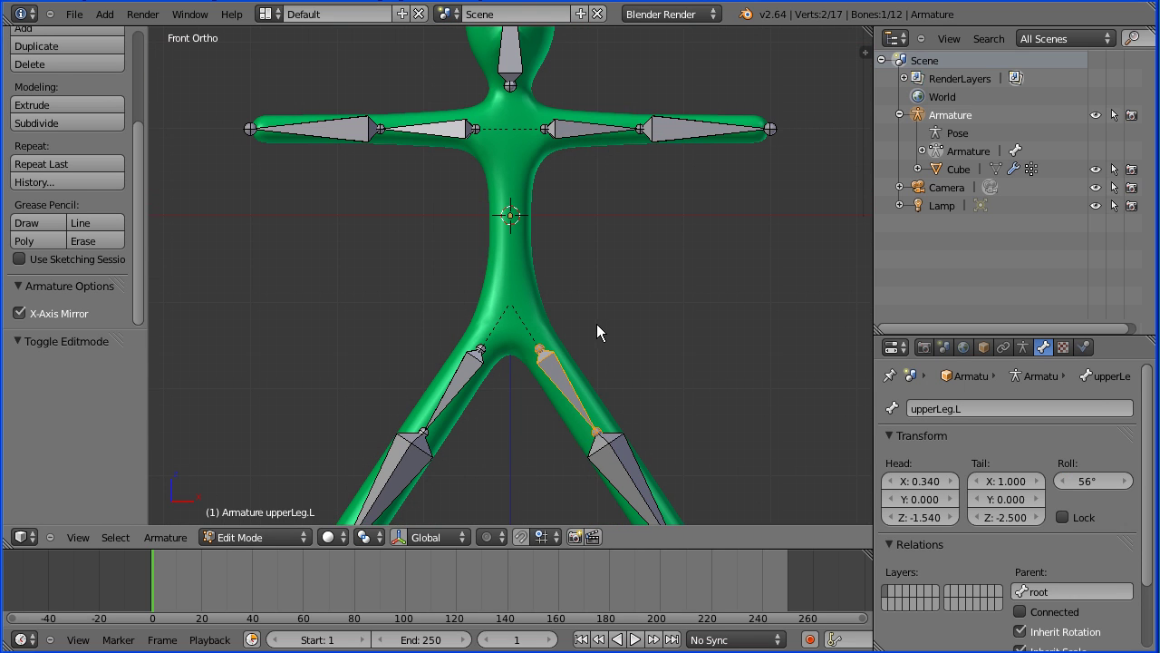
{"action": "right_click", "coordinate": [624, 471]}
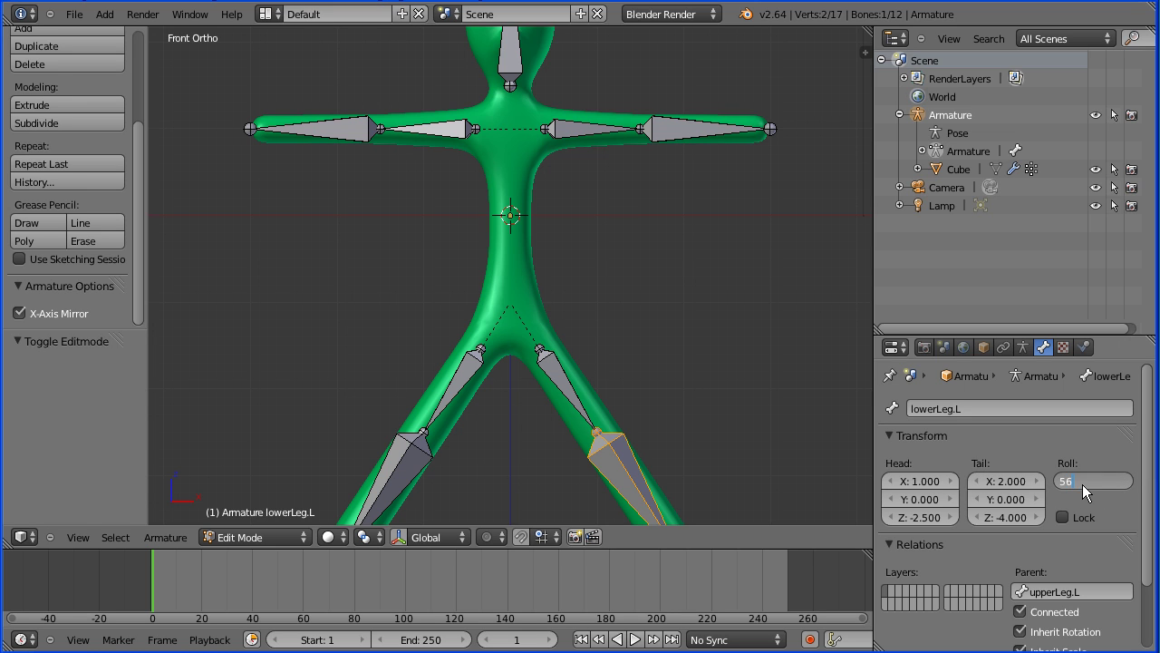
{"action": "key", "text": "Return"}
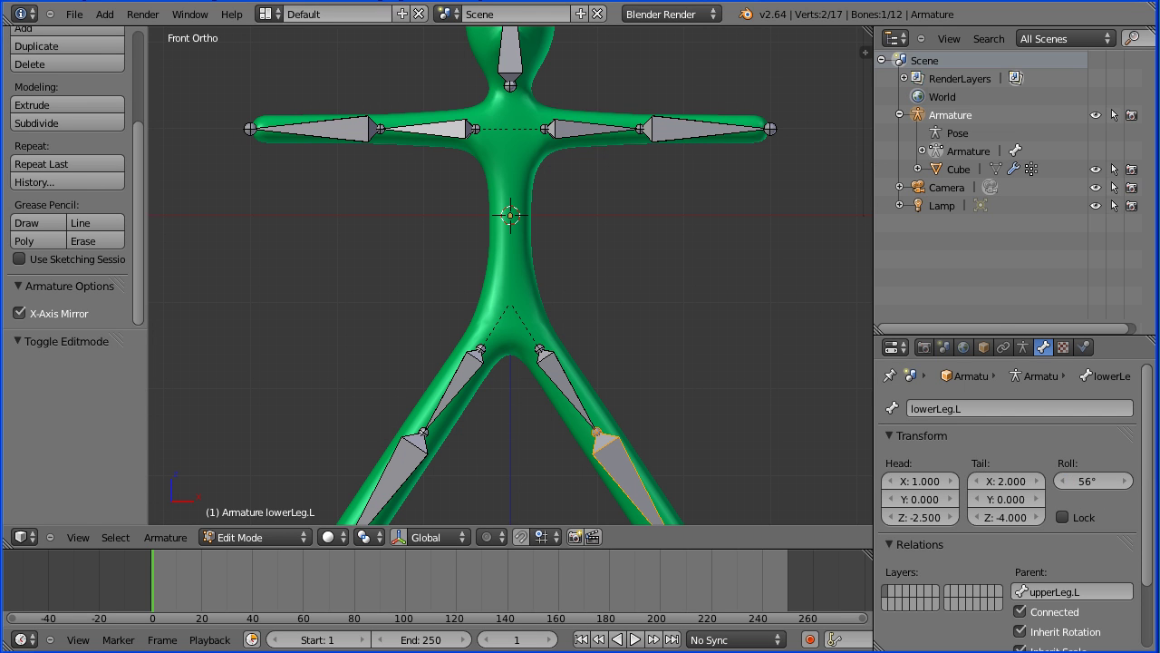
Step: In Pose Mode, add an Inverse Kinematics constraint to the lowerLeg.R bone with a chain length of 2
{"action": "left_click", "coordinate": [258, 539]}
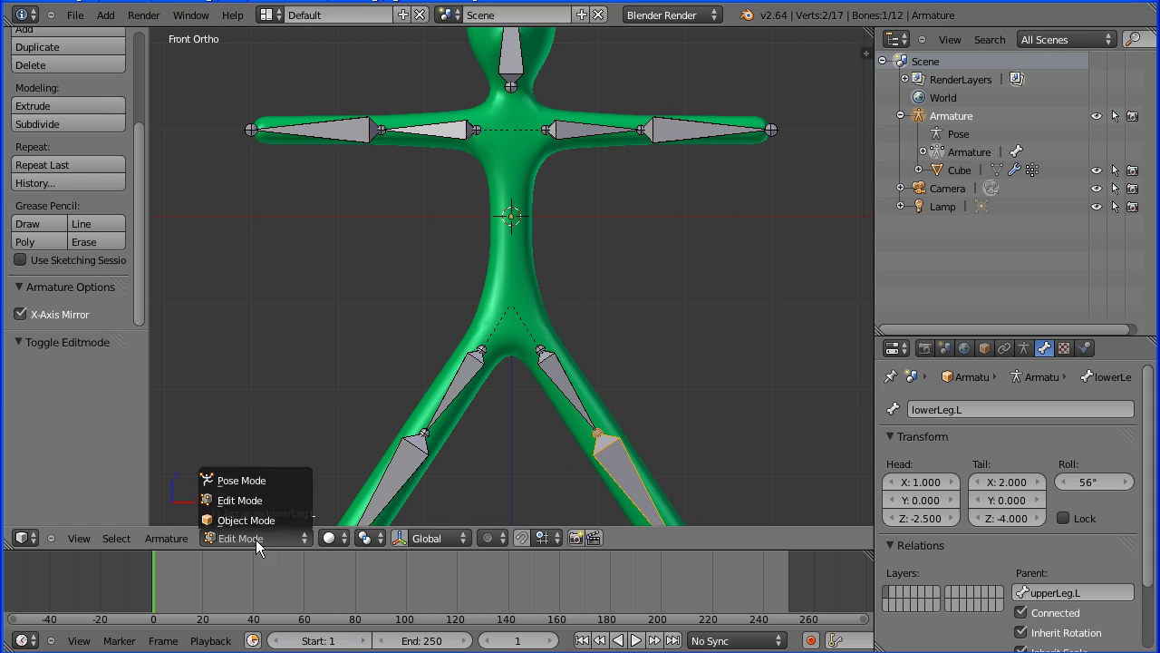
{"action": "left_click", "coordinate": [287, 489]}
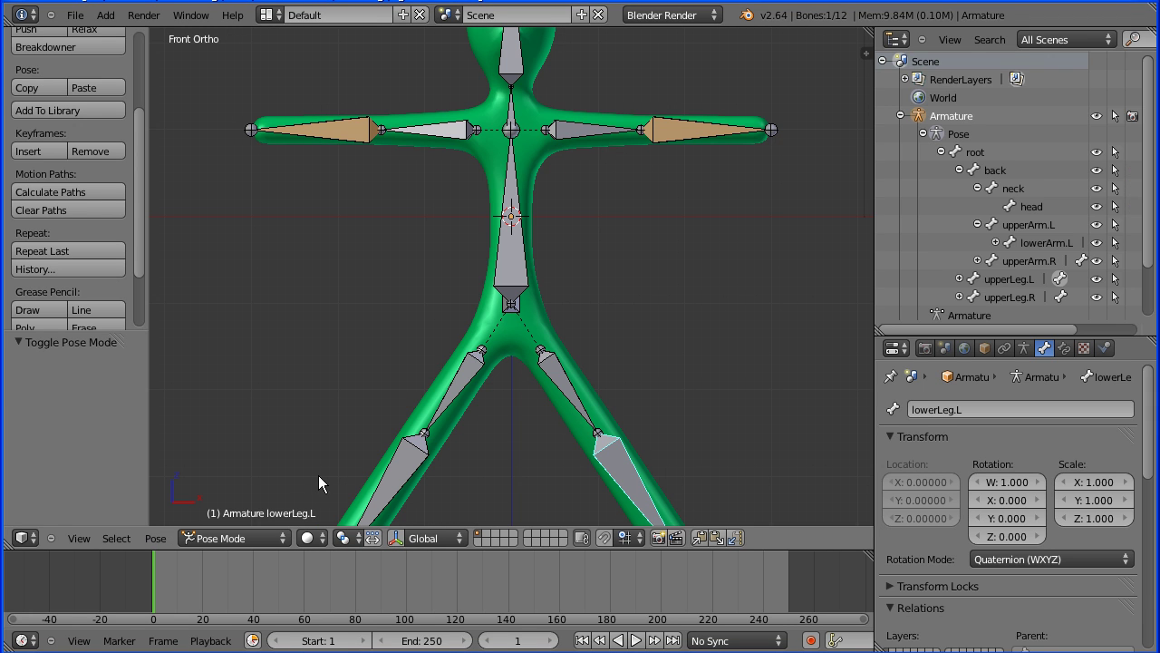
{"action": "right_click", "coordinate": [413, 473]}
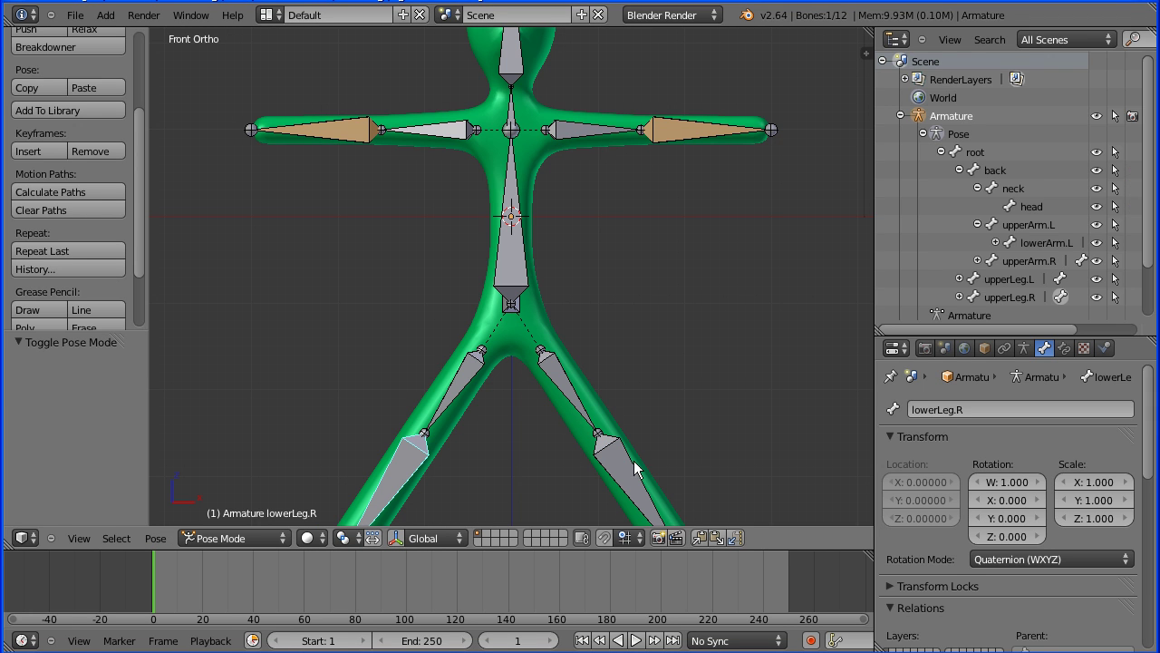
{"action": "left_click", "coordinate": [1067, 349]}
{"action": "left_click", "coordinate": [1021, 409]}
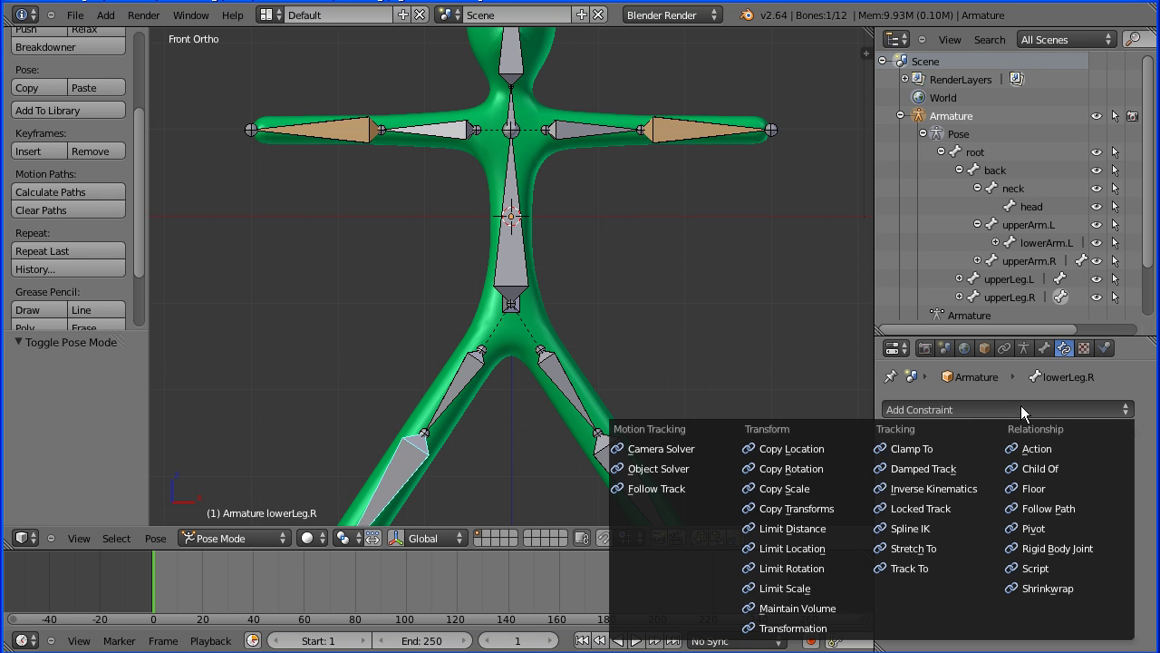
{"action": "left_click", "coordinate": [960, 492]}
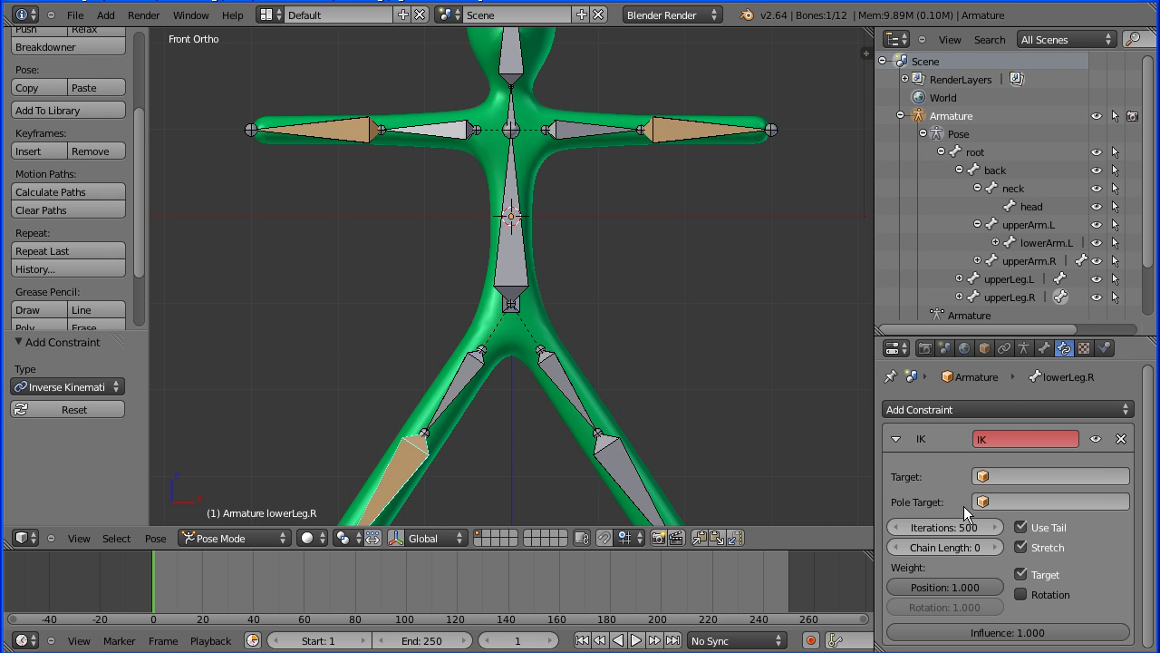
{"action": "left_click", "coordinate": [992, 547]}
{"action": "left_click", "coordinate": [993, 546]}
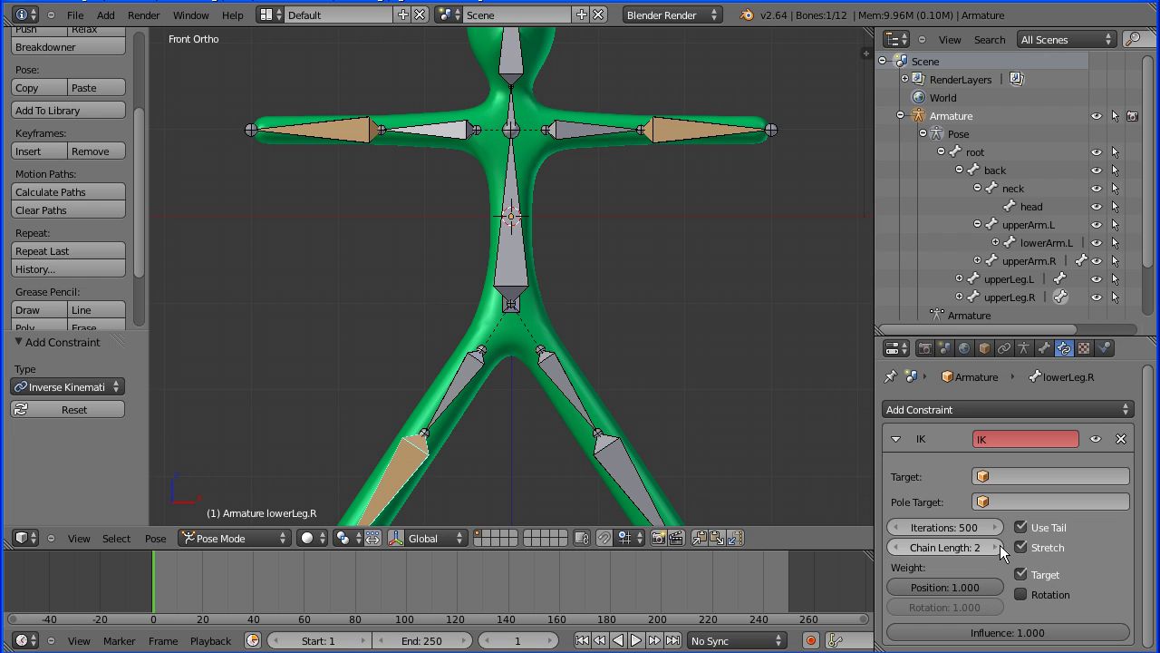
Step: For lowerLeg.R, lock the X and Y inverse kinematics axes and limit Z rotation to a maximum of 0°, checking from the right view
{"action": "left_click", "coordinate": [1045, 349]}
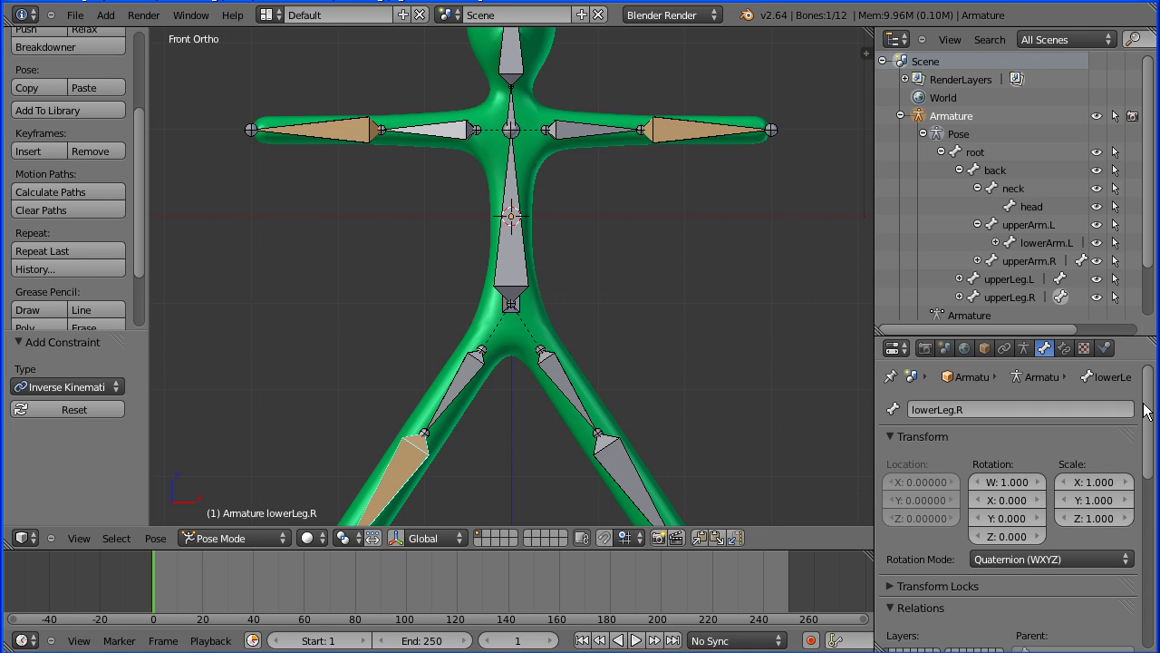
{"action": "left_click_drag", "start_coordinate": [1147, 411], "coordinate": [1153, 639]}
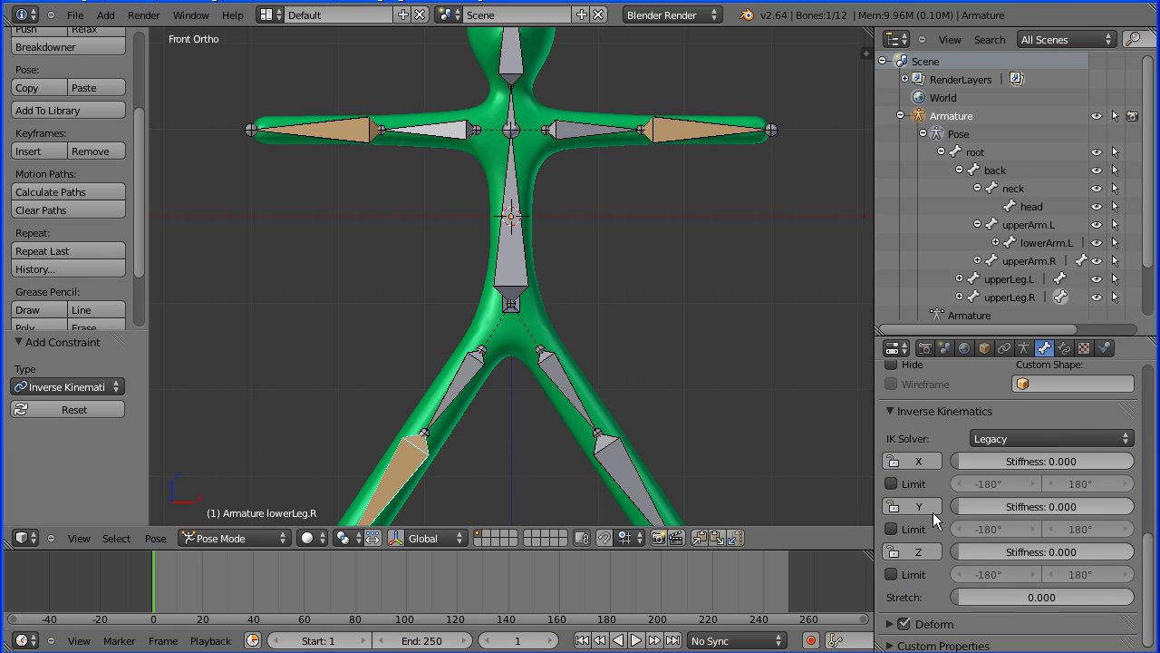
{"action": "left_click", "coordinate": [895, 459]}
{"action": "left_click", "coordinate": [918, 506]}
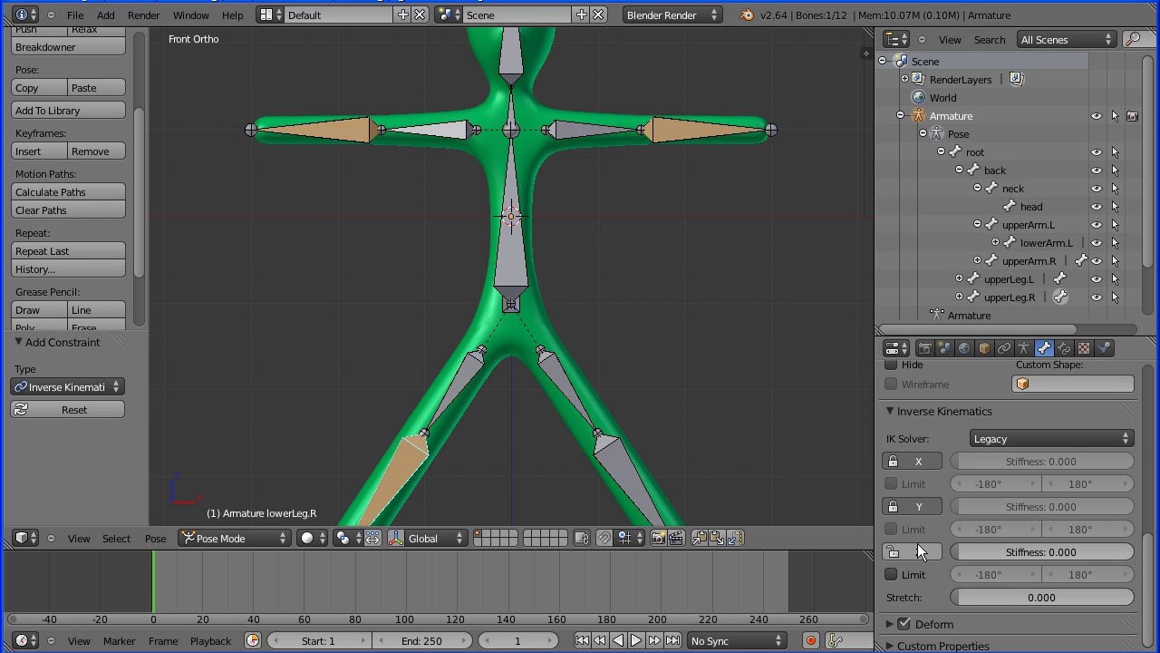
{"action": "left_click", "coordinate": [890, 575]}
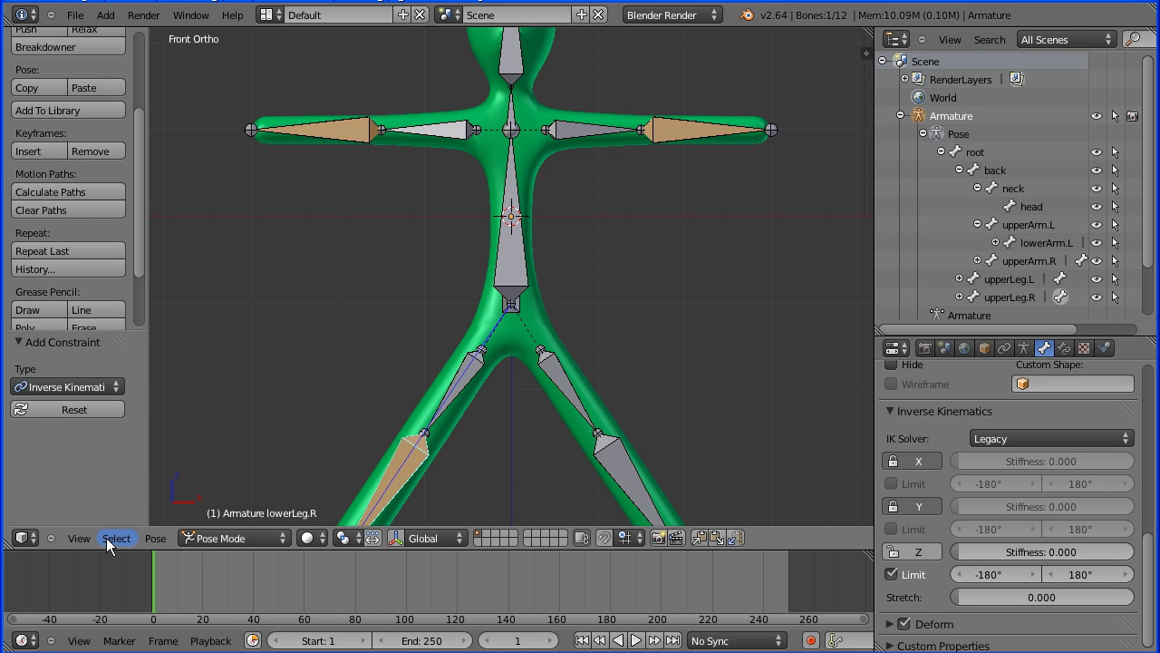
{"action": "left_click", "coordinate": [79, 539]}
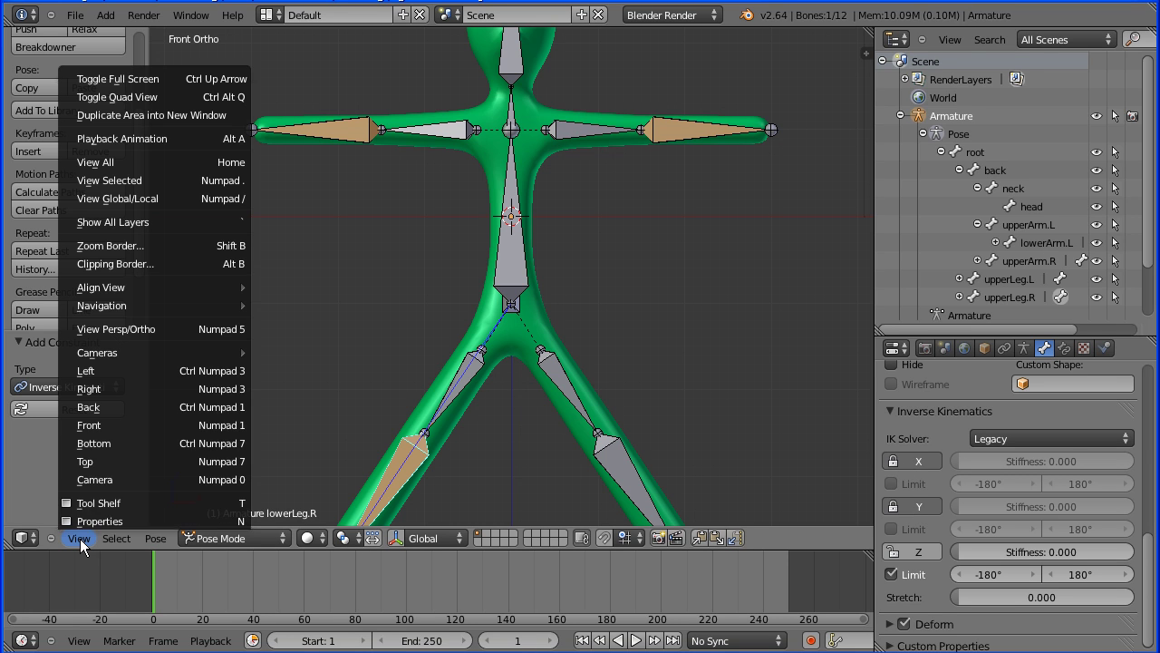
{"action": "left_click", "coordinate": [166, 389]}
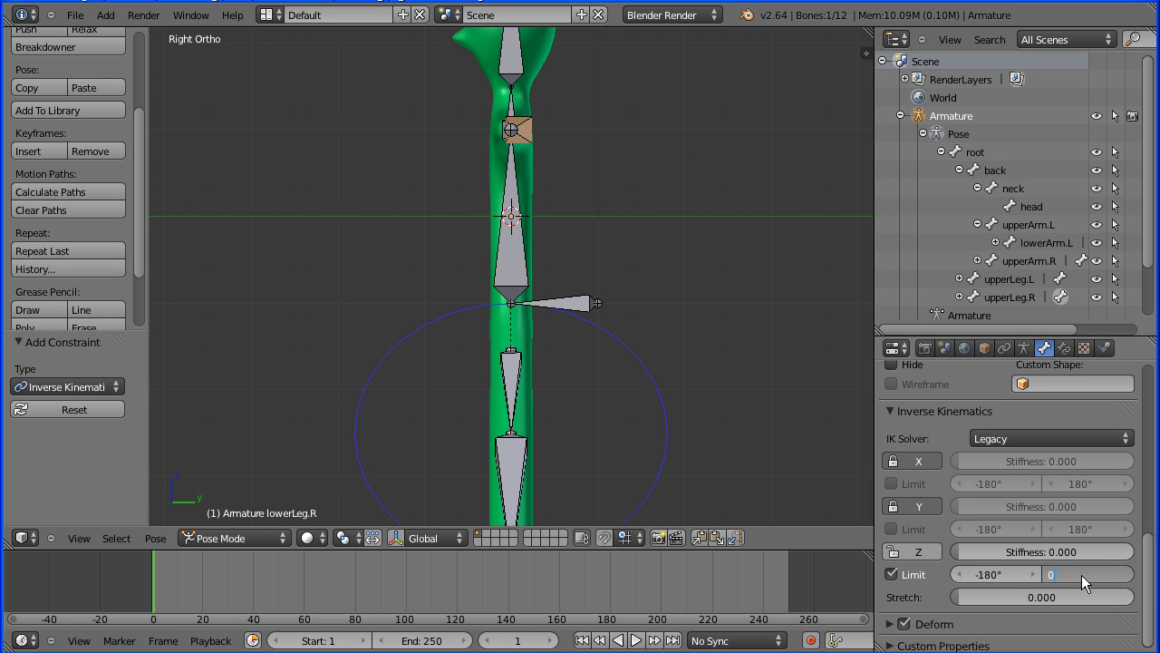
{"action": "key", "text": "Return"}
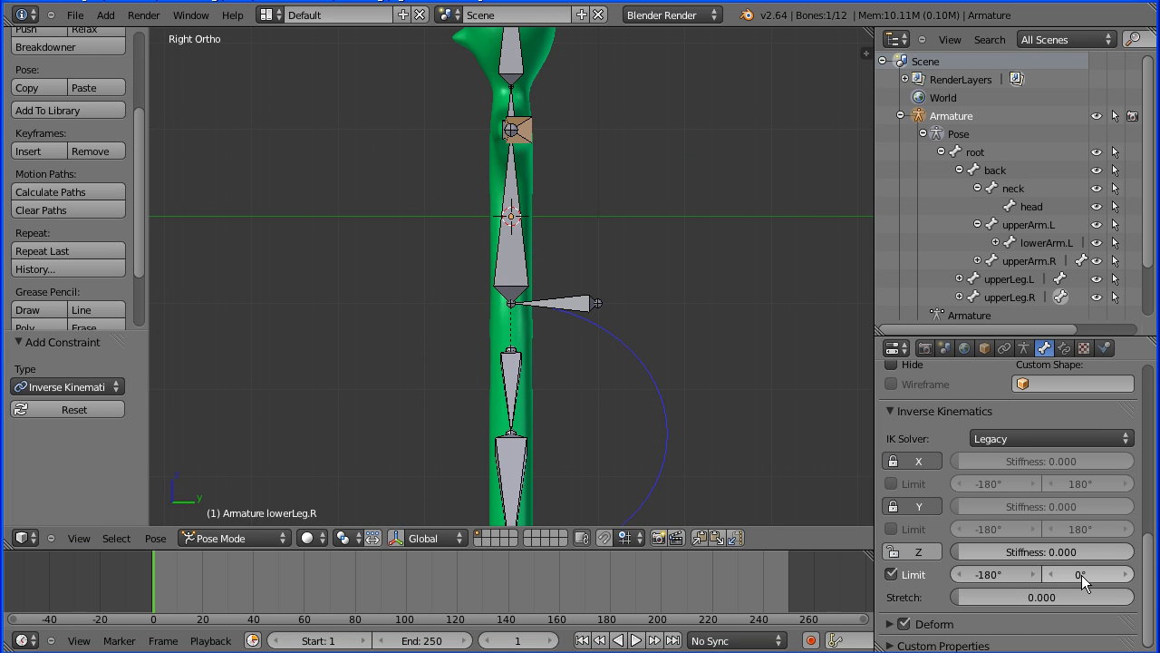
Step: Add an Inverse Kinematics constraint to the lowerLeg.L bone with a chain length of 2
{"action": "right_click", "coordinate": [509, 475]}
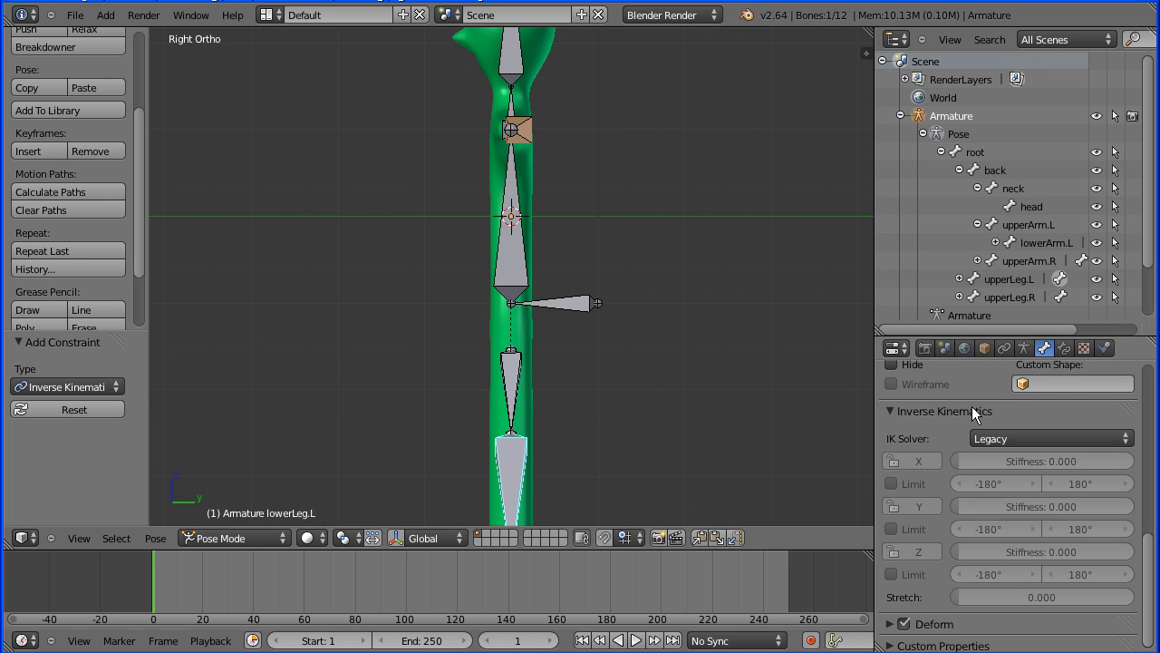
{"action": "left_click", "coordinate": [1064, 348]}
{"action": "left_click", "coordinate": [1032, 409]}
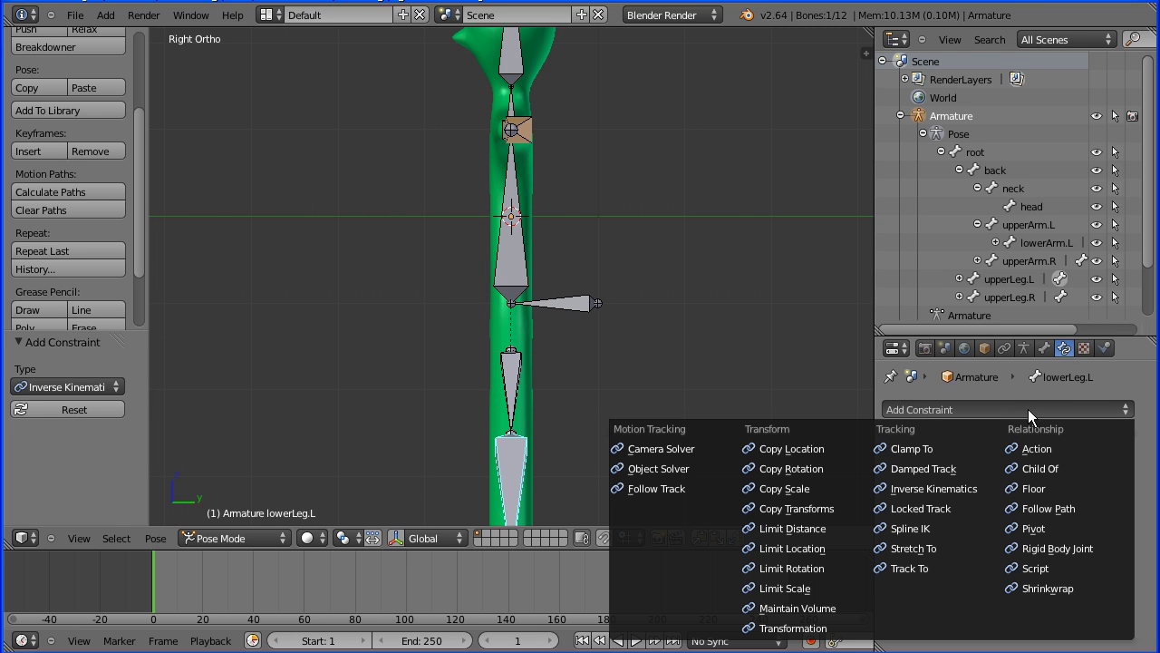
{"action": "left_click", "coordinate": [938, 488]}
{"action": "left_click", "coordinate": [996, 545]}
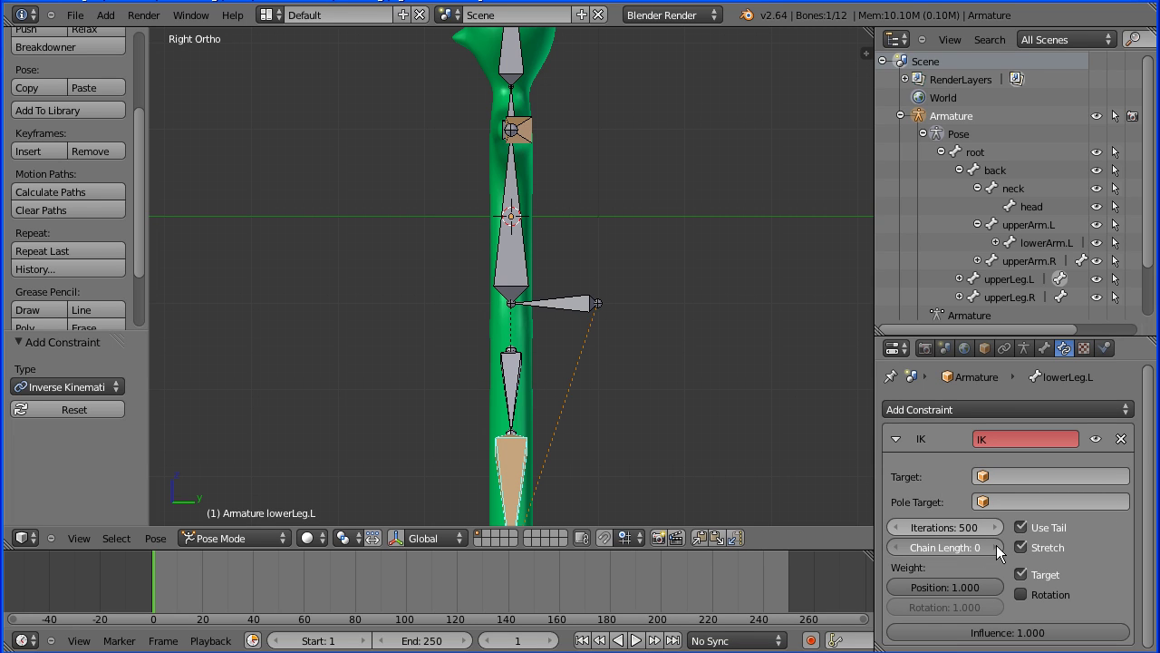
{"action": "left_click", "coordinate": [996, 545]}
Step: For lowerLeg.L, lock the X and Y inverse kinematics axes and limit Z rotation to a minimum of 0°
{"action": "left_click", "coordinate": [1044, 349]}
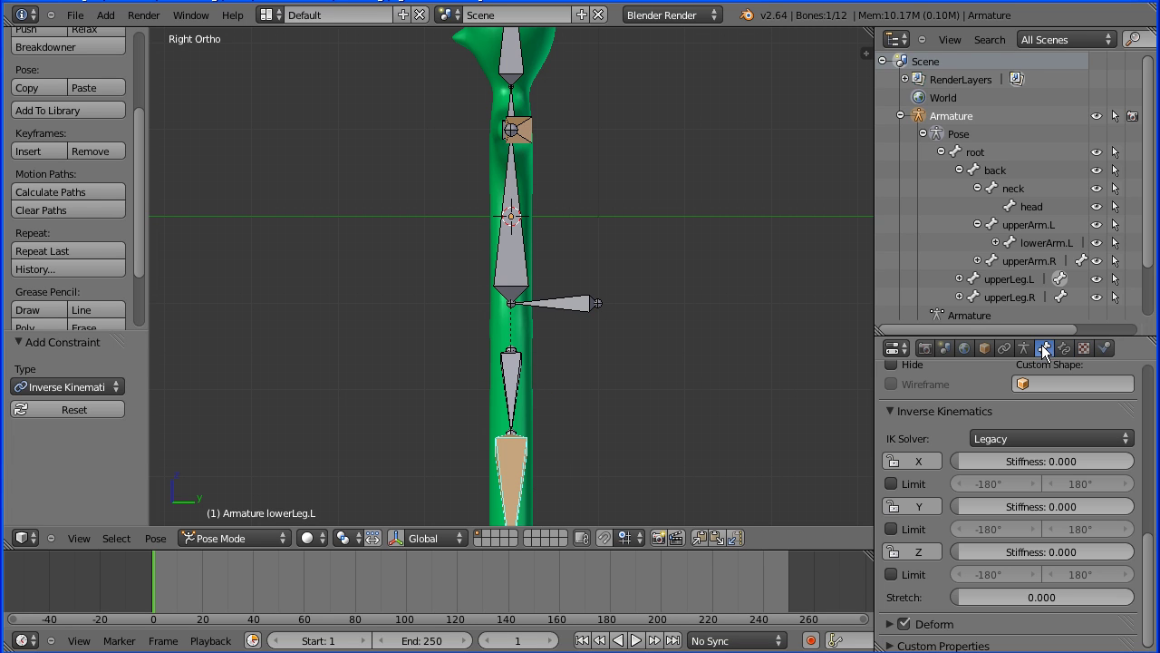
{"action": "left_click", "coordinate": [921, 455]}
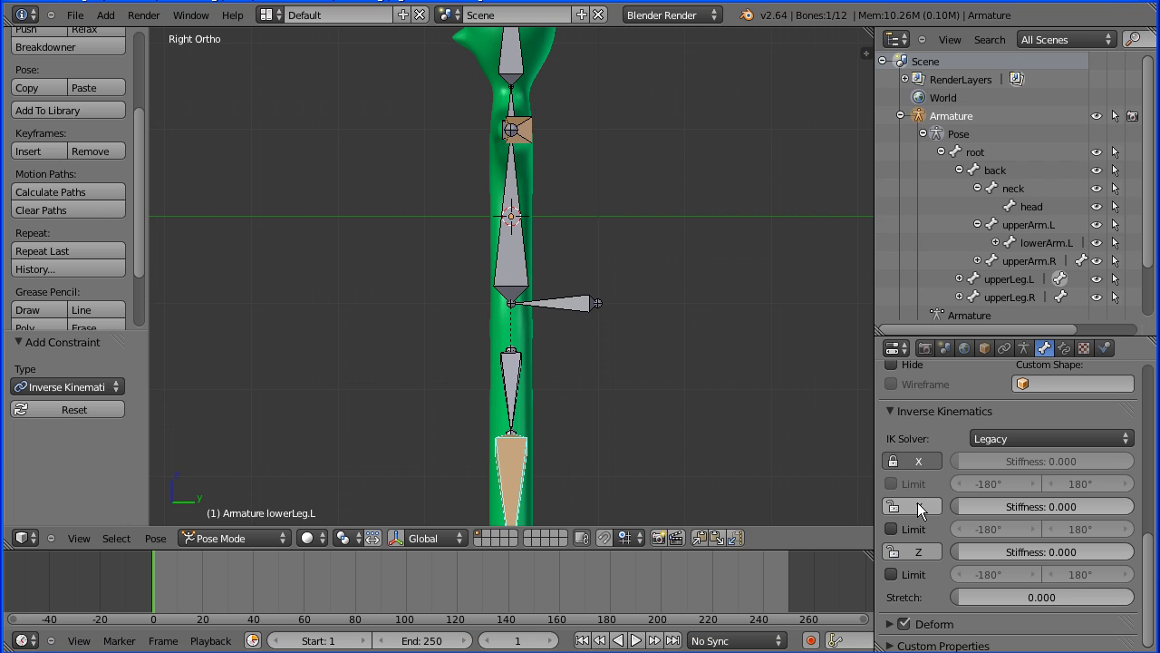
{"action": "left_click", "coordinate": [917, 506]}
{"action": "left_click", "coordinate": [892, 575]}
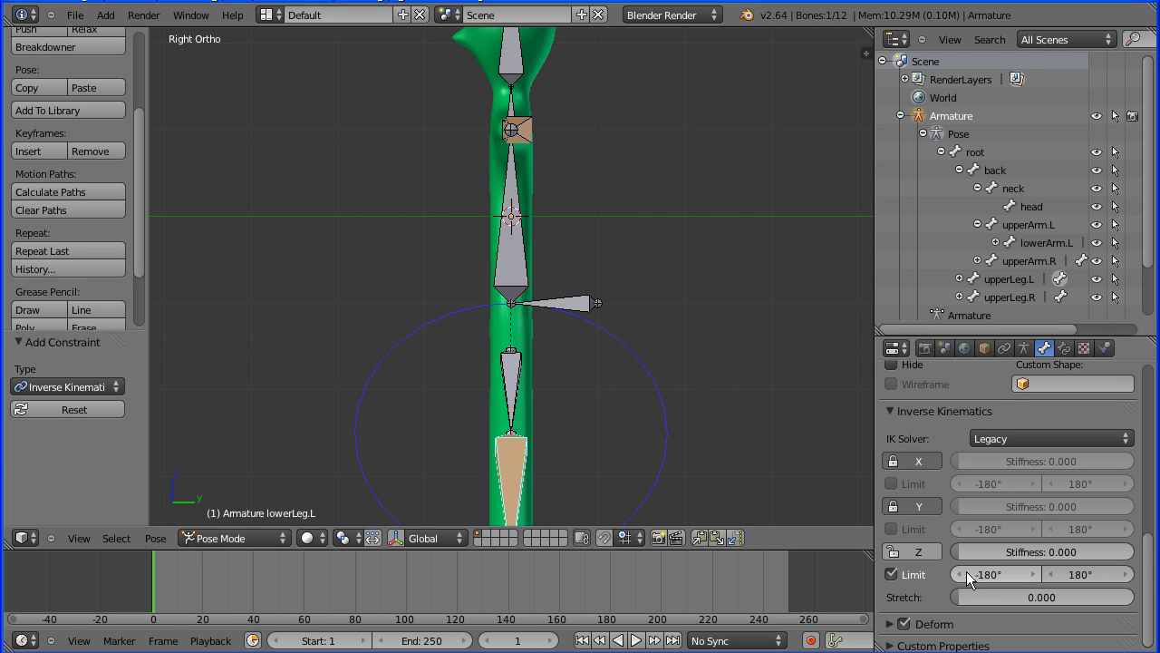
{"action": "left_click", "coordinate": [991, 575]}
{"action": "type", "text": "0"}
{"action": "key", "text": "Return"}
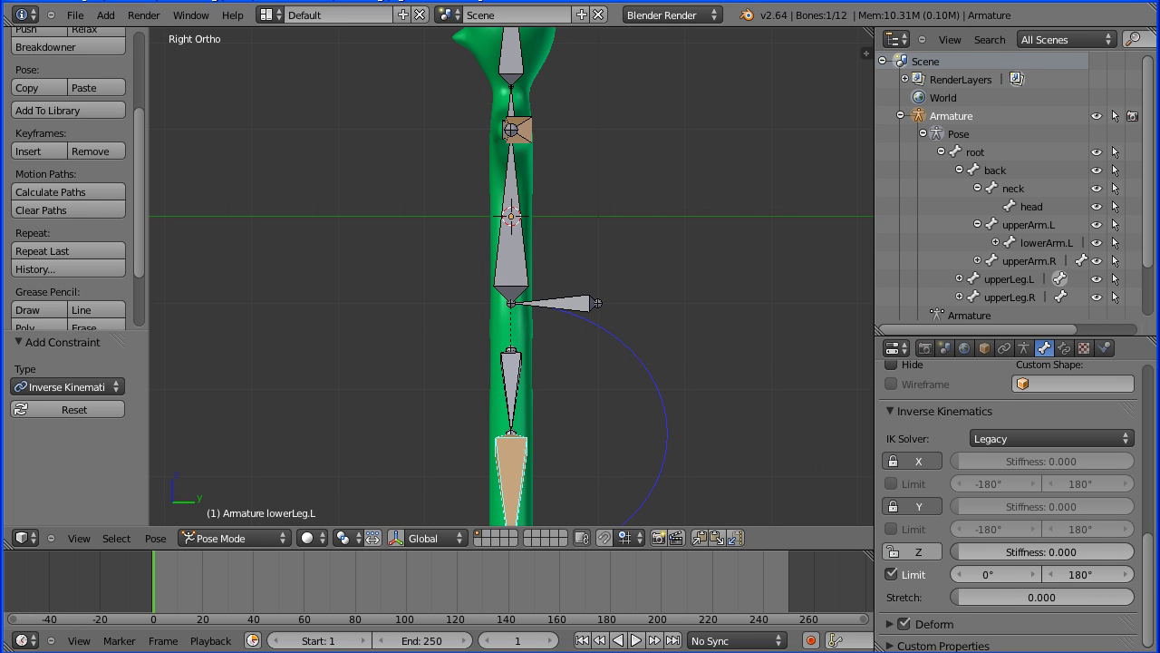
Step: View the character from the front and switch the armature to Edit Mode
{"action": "left_click", "coordinate": [87, 533]}
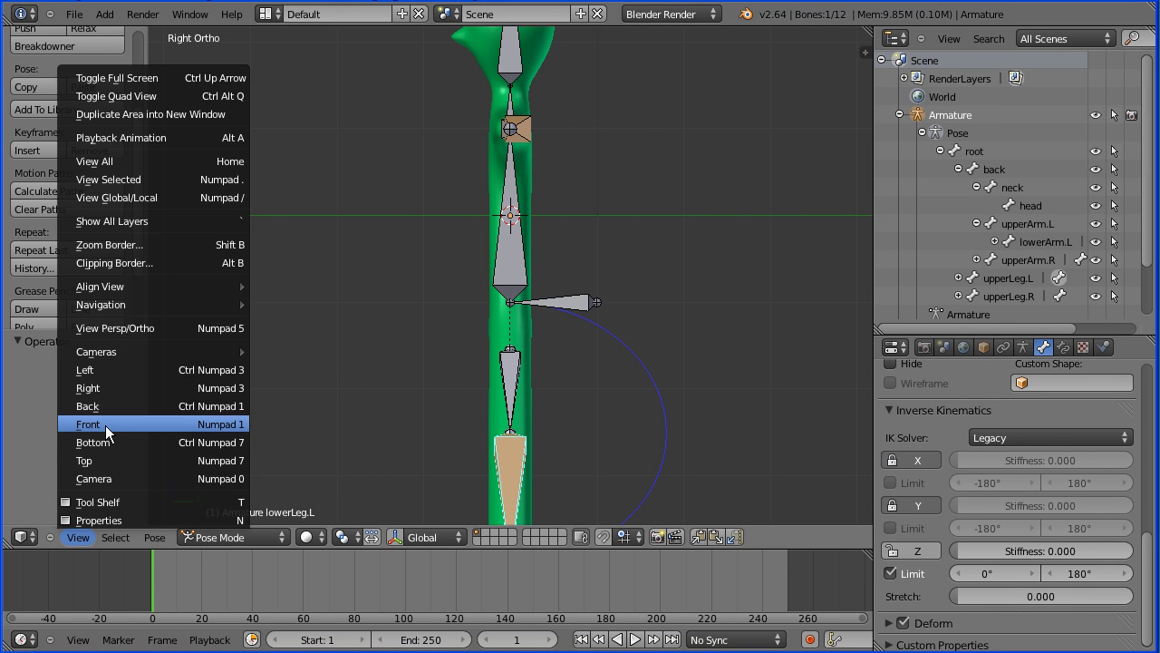
{"action": "left_click", "coordinate": [160, 430]}
{"action": "left_click", "coordinate": [233, 537]}
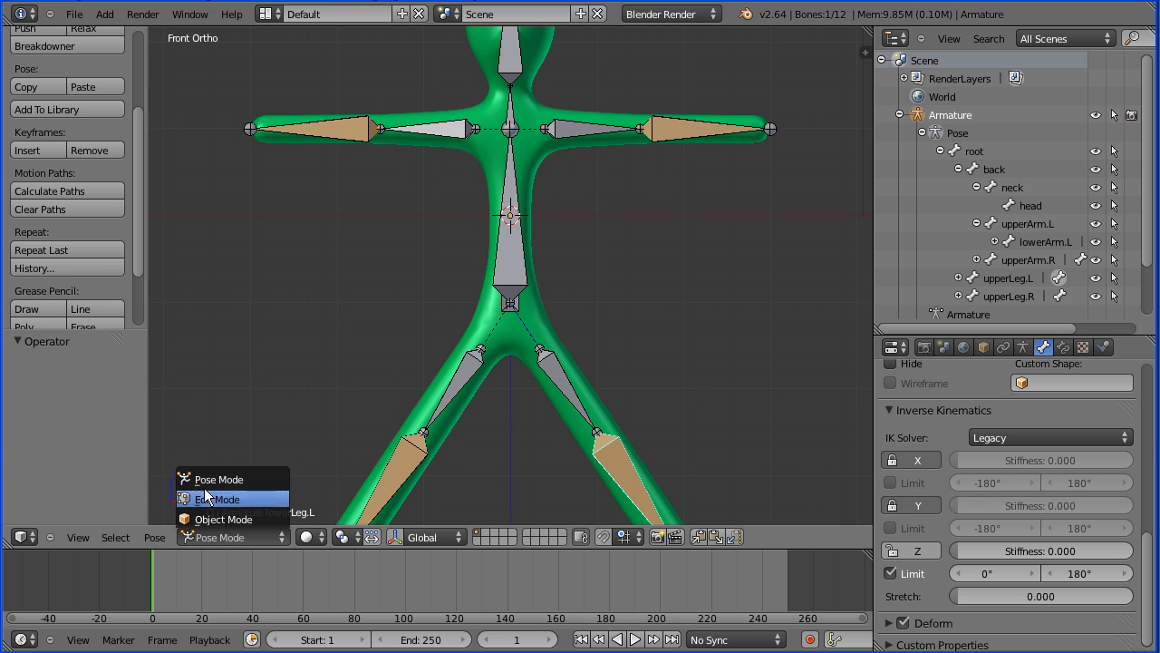
{"action": "left_click", "coordinate": [243, 499]}
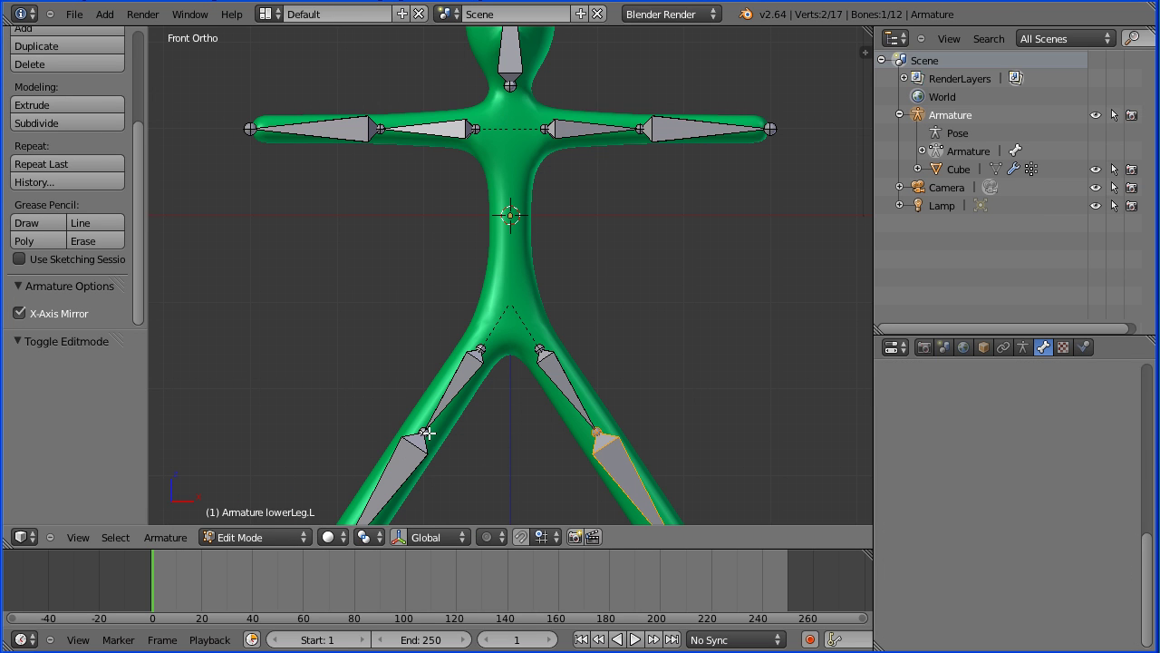
Step: Select both knee joints and, in the right view, move them -0.1 along the global Y axis
{"action": "right_click", "coordinate": [596, 433], "text": "shift"}
{"action": "left_click", "coordinate": [93, 535]}
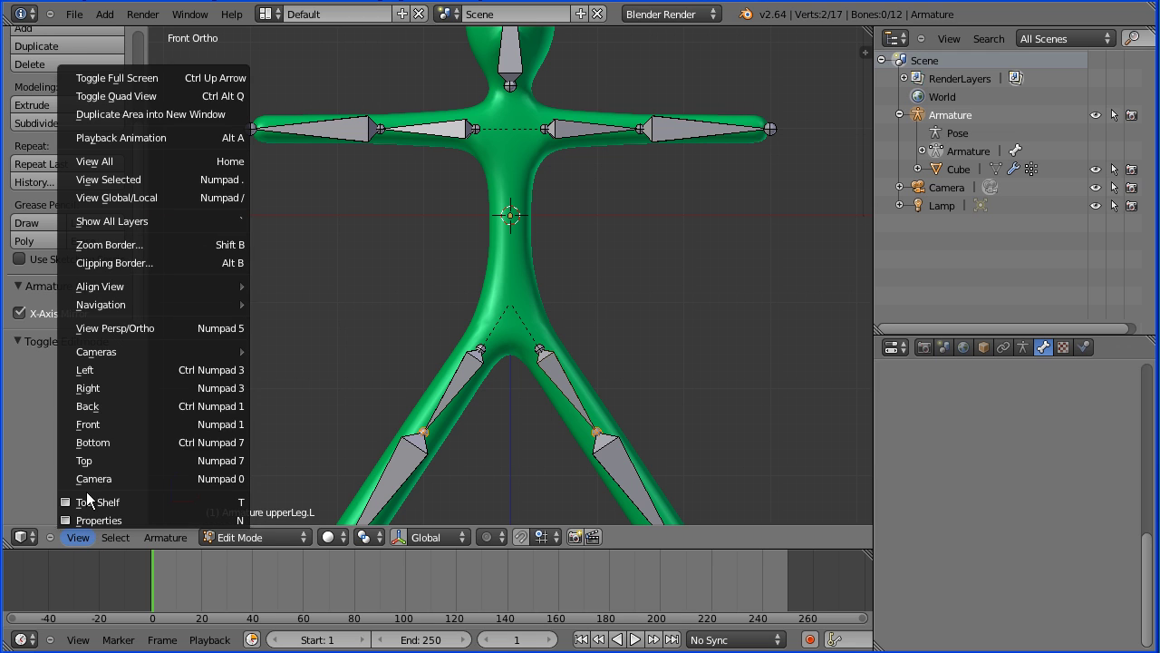
{"action": "left_click", "coordinate": [148, 387]}
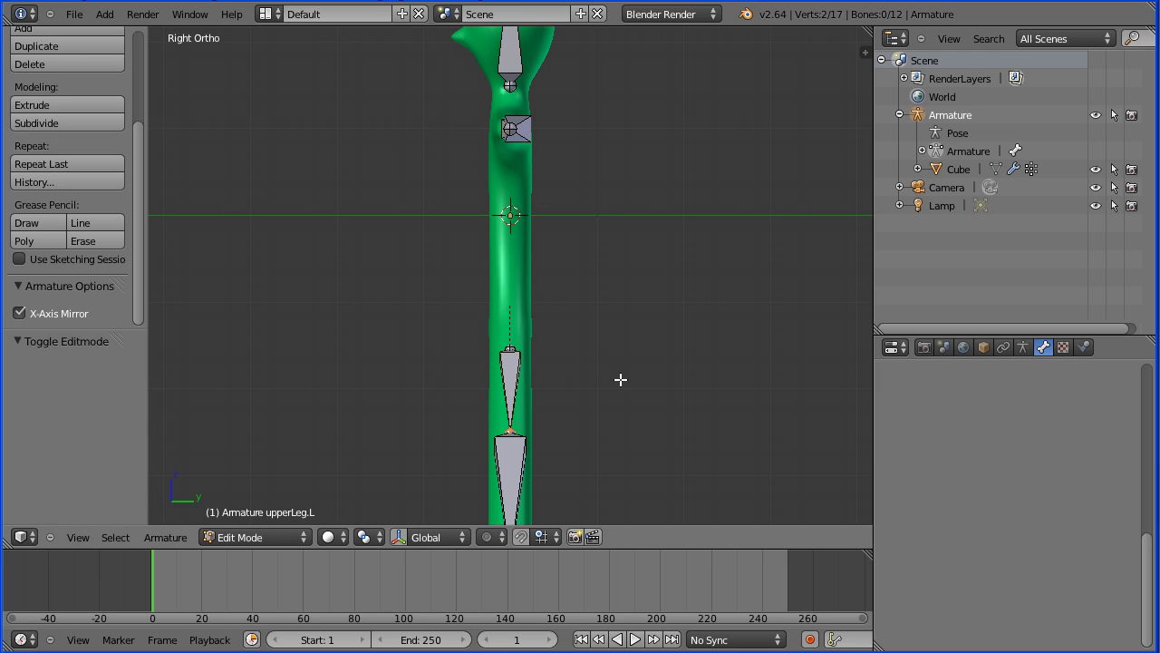
{"action": "key", "text": "g"}
{"action": "type", "text": "y"}
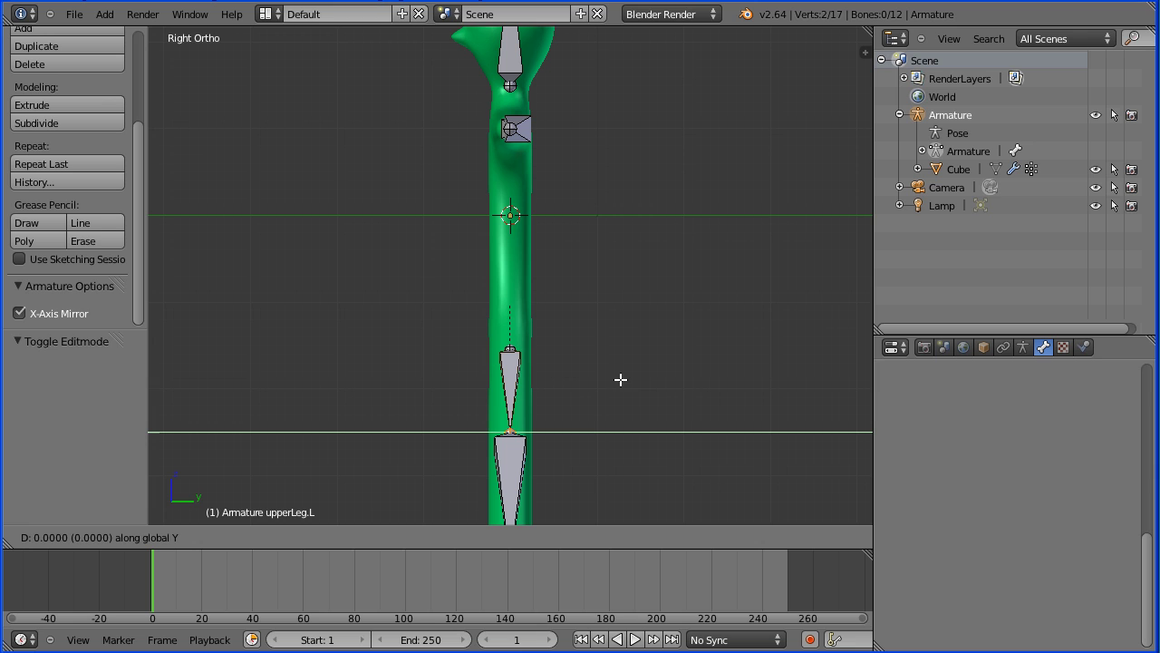
{"action": "type", "text": "0"}
{"action": "type", "text": ".1"}
{"action": "key", "text": "minus"}
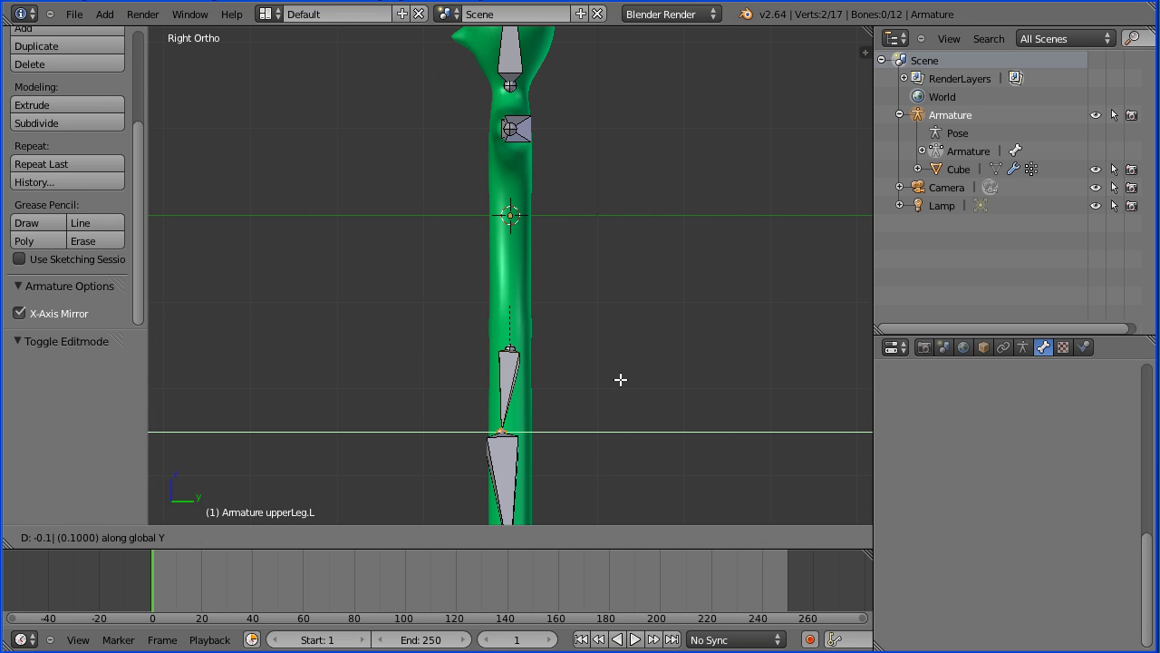
{"action": "key", "text": "Return"}
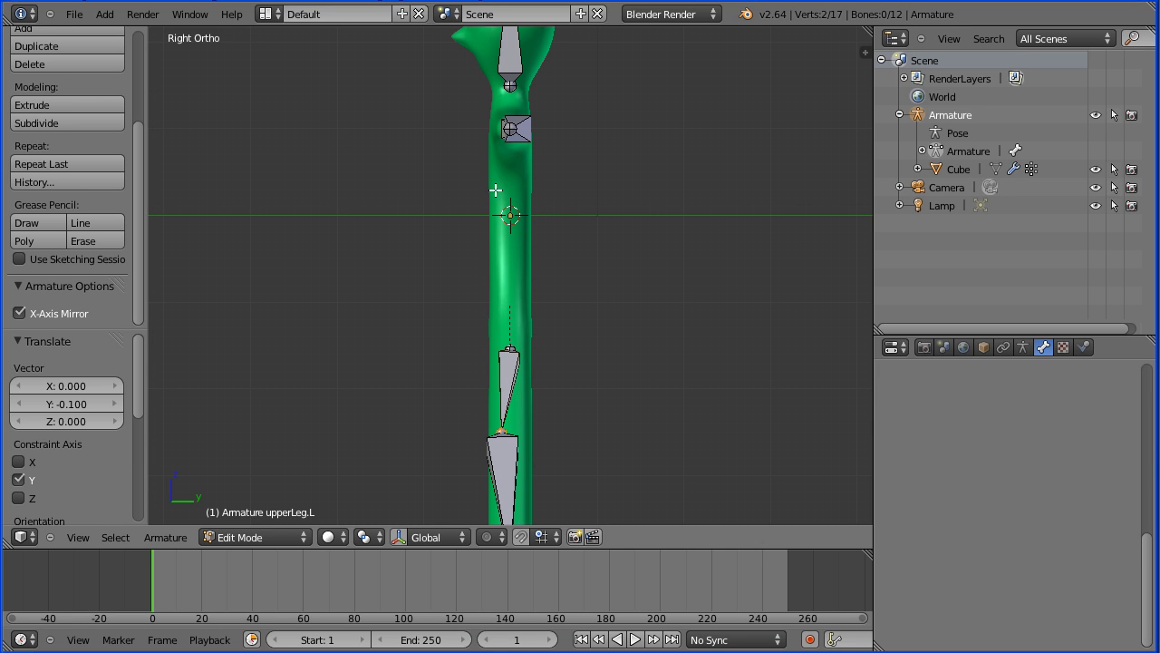
{"action": "key", "text": "Tab"}
{"action": "key", "text": "Tab"}
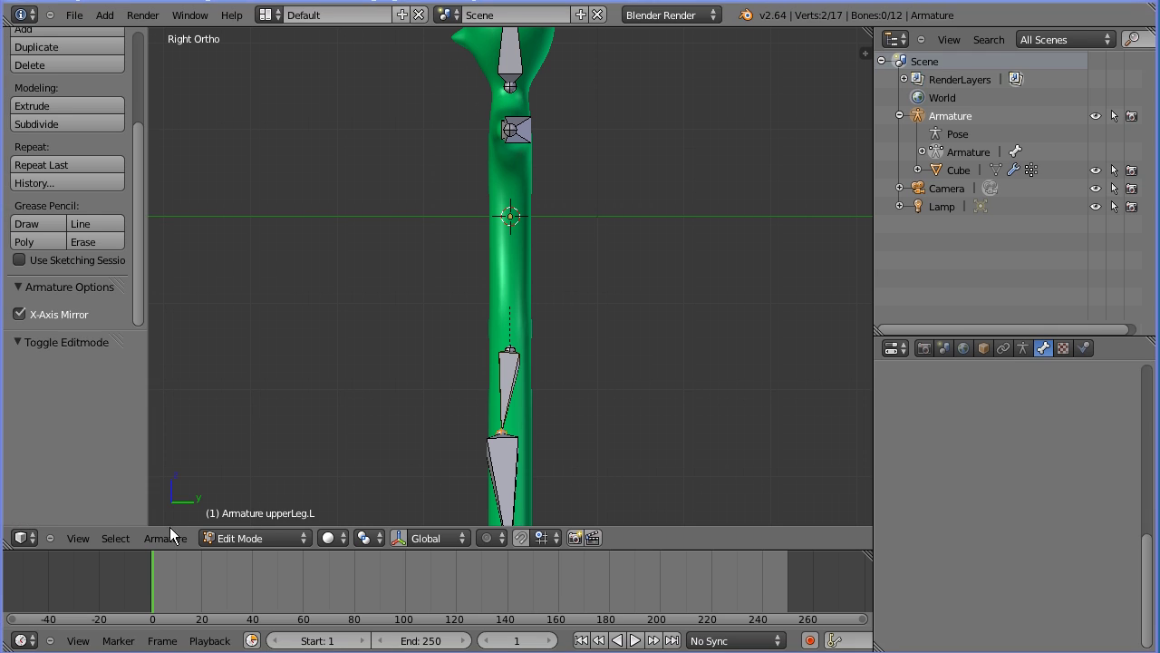
Step: In the front view, reveal the armature's hidden bones and return to Pose Mode
{"action": "left_click", "coordinate": [78, 538]}
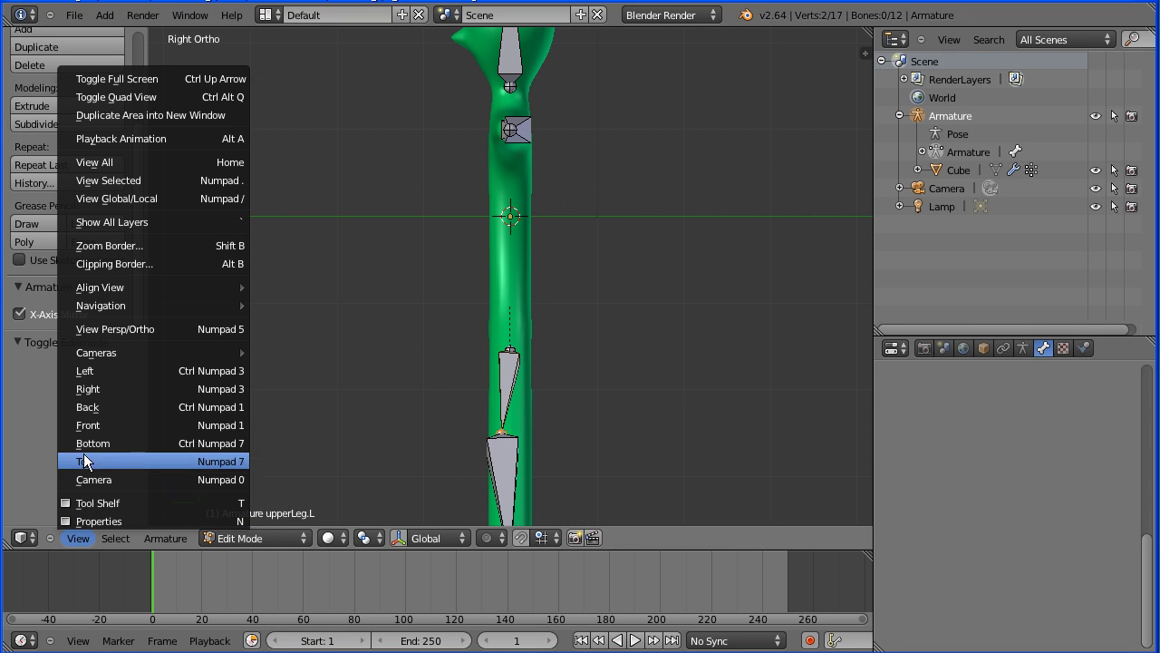
{"action": "left_click", "coordinate": [202, 426]}
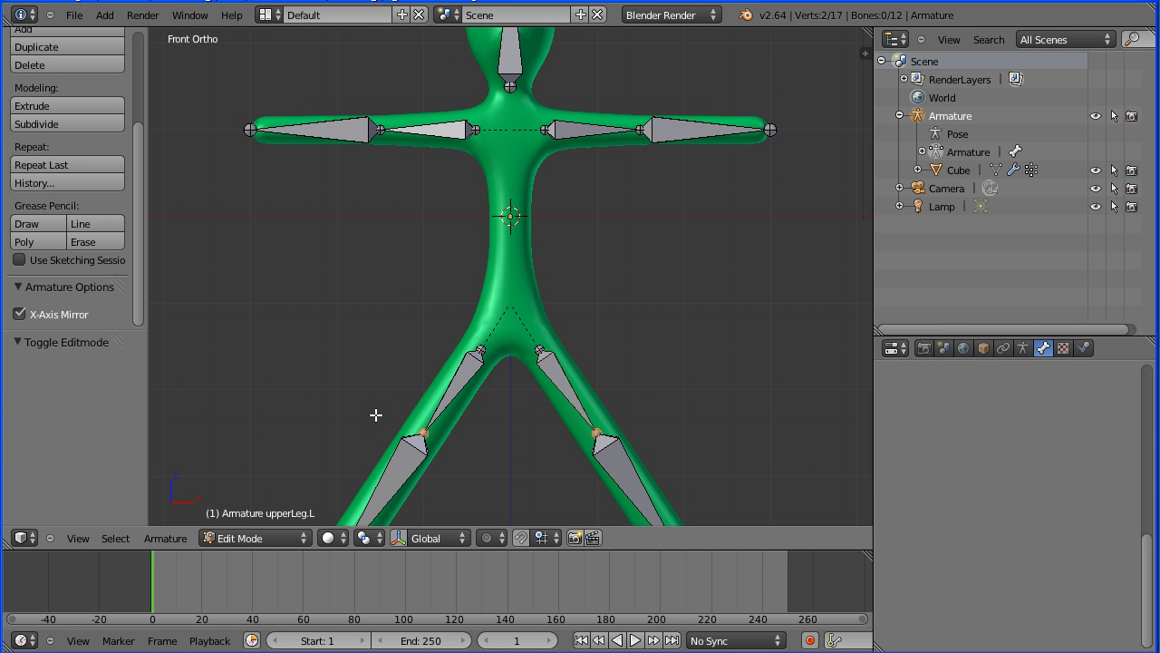
{"action": "key", "text": "alt+h"}
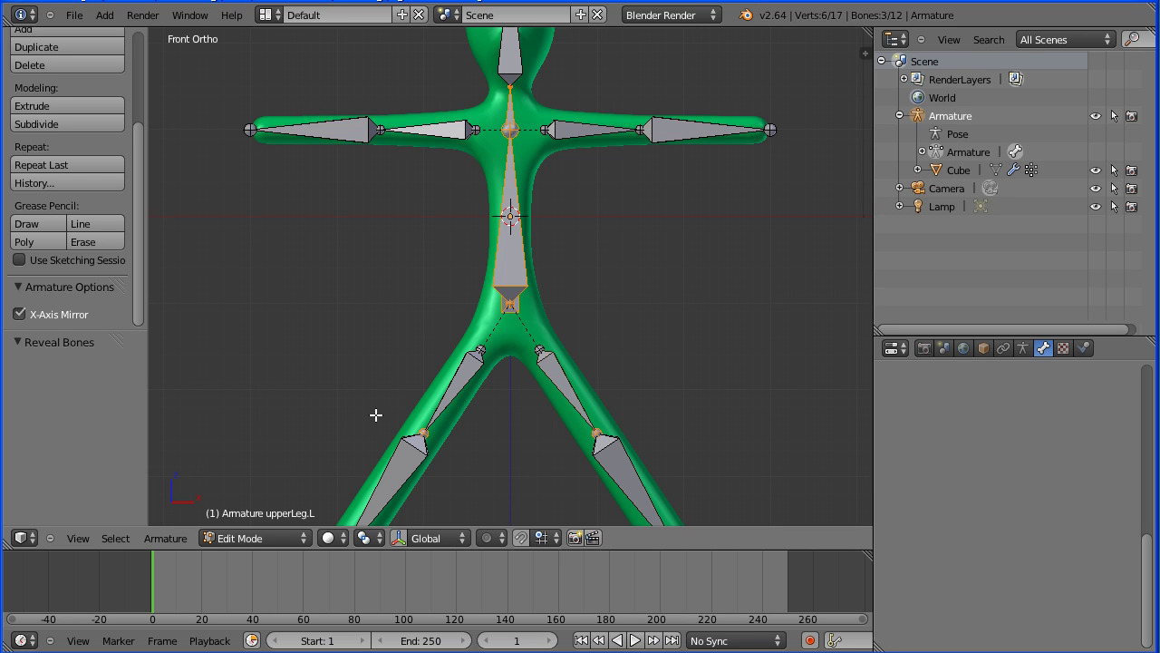
{"action": "left_click", "coordinate": [269, 540]}
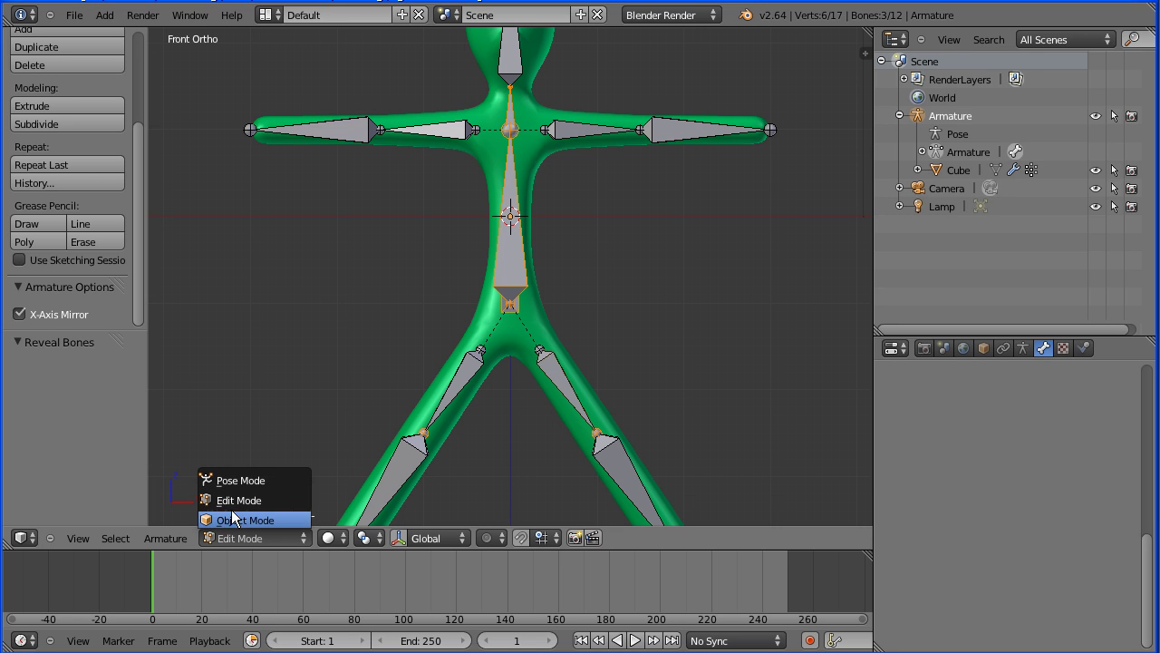
{"action": "left_click", "coordinate": [296, 480]}
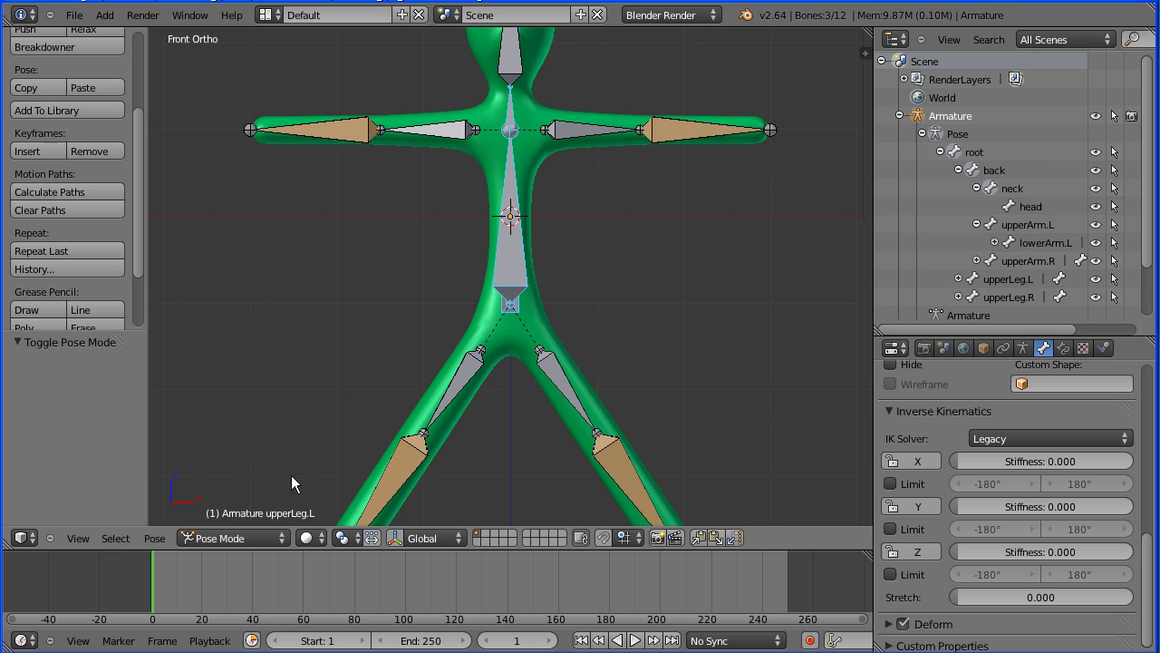
Step: Lower both arms beside the body, moving lowerArm.L about -1.3 in X and -4.2 in Z, and lowerArm.R about 1.6 and -3.6
{"action": "right_click", "coordinate": [700, 128]}
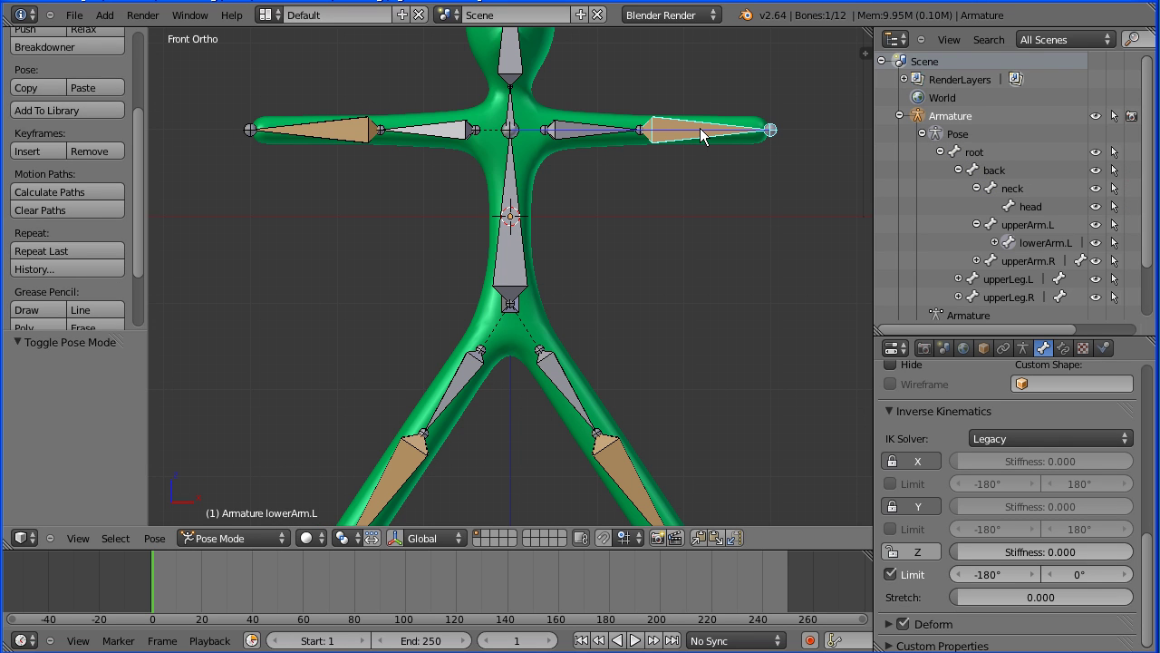
{"action": "key", "text": "g"}
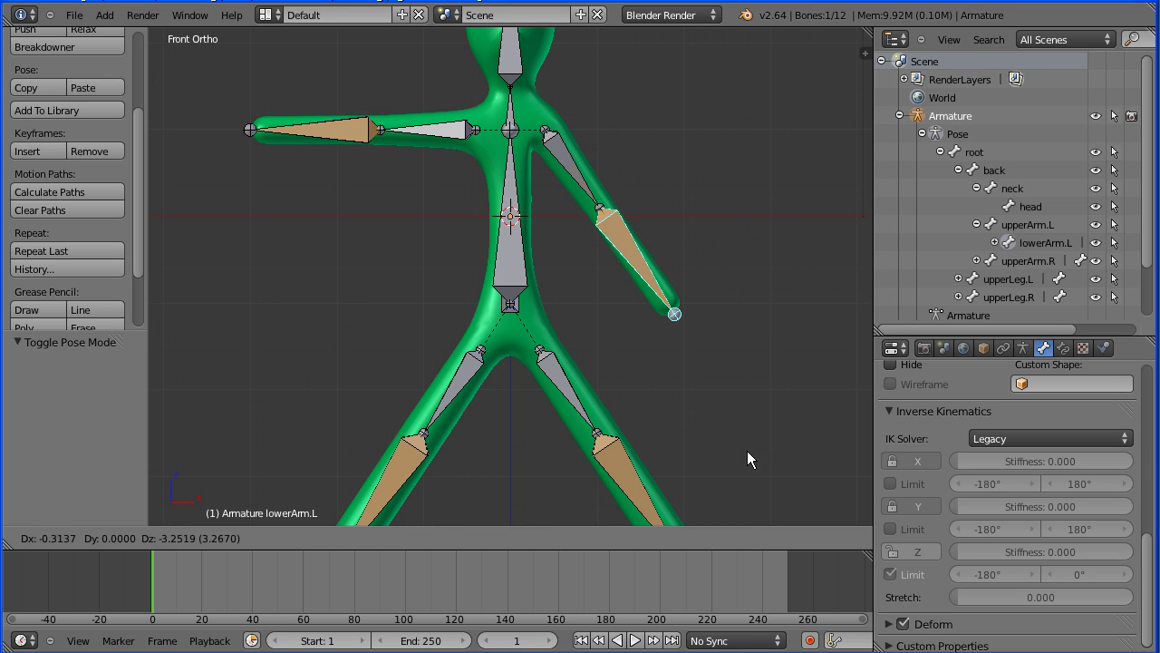
{"action": "left_click", "coordinate": [669, 521]}
{"action": "right_click", "coordinate": [319, 129]}
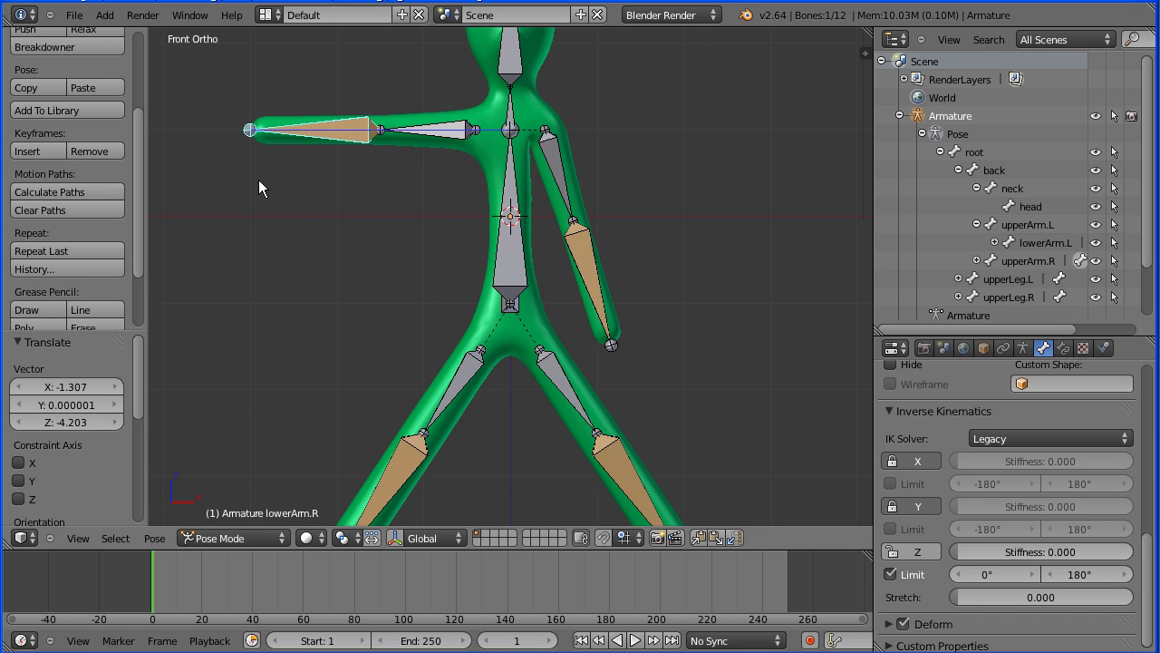
{"action": "key", "text": "g"}
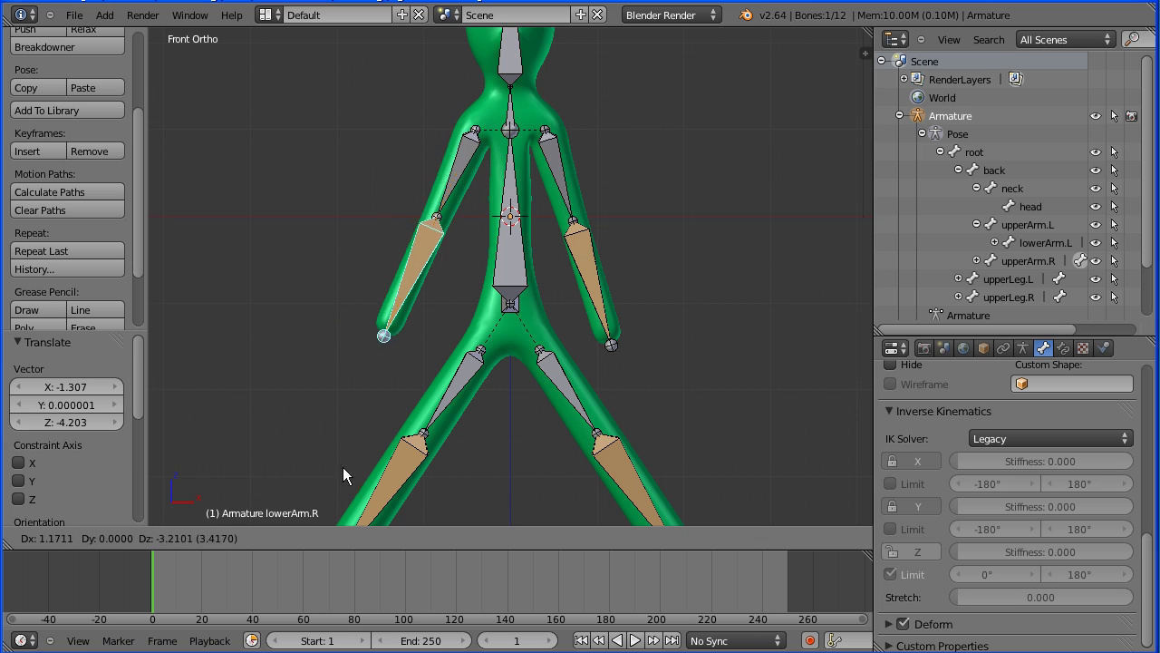
{"action": "left_click", "coordinate": [366, 486]}
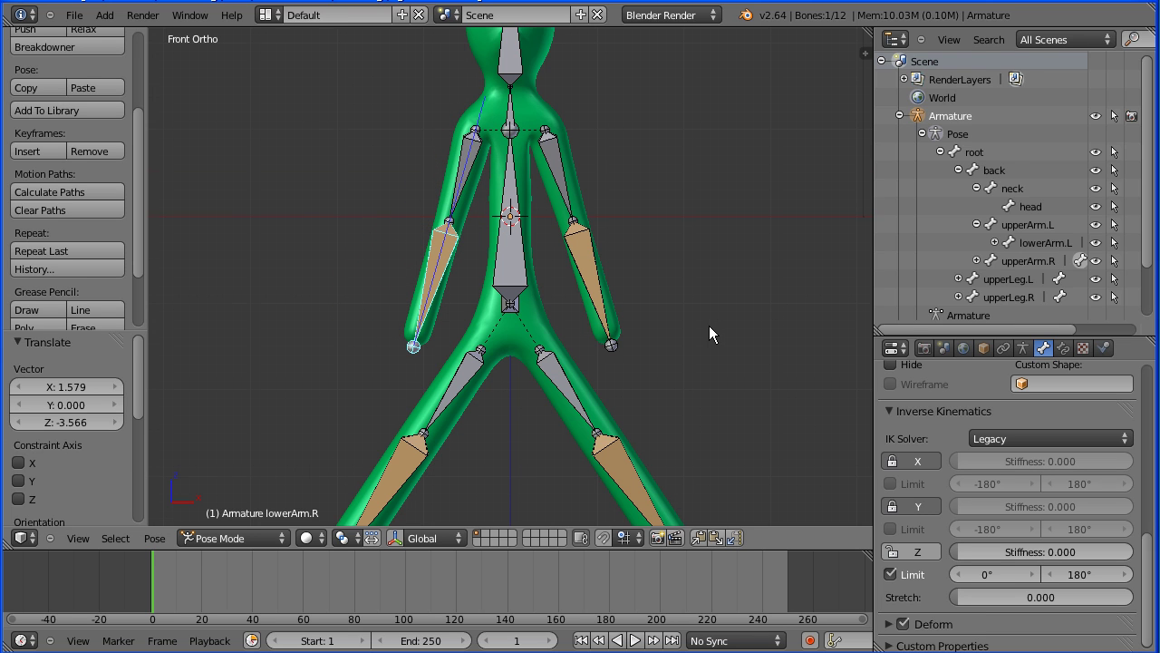
Step: Bring both legs together under the hips, moving lowerLeg.L about -1.6 in X and -1.3 in Z, and lowerLeg.R about 1.6 and -1.15
{"action": "scroll", "coordinate": [708, 326], "scroll_direction": "down", "scroll_amount": 8, "text": "shift"}
{"action": "scroll", "coordinate": [707, 316], "scroll_direction": "down", "scroll_amount": 1, "text": "shift"}
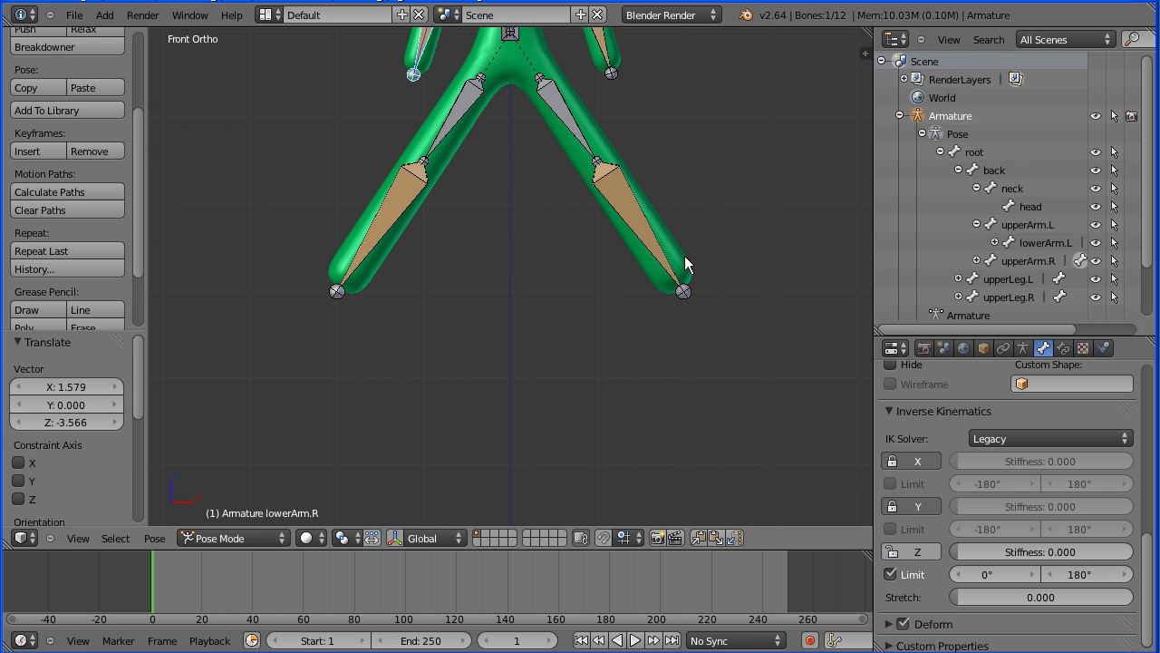
{"action": "right_click", "coordinate": [631, 224]}
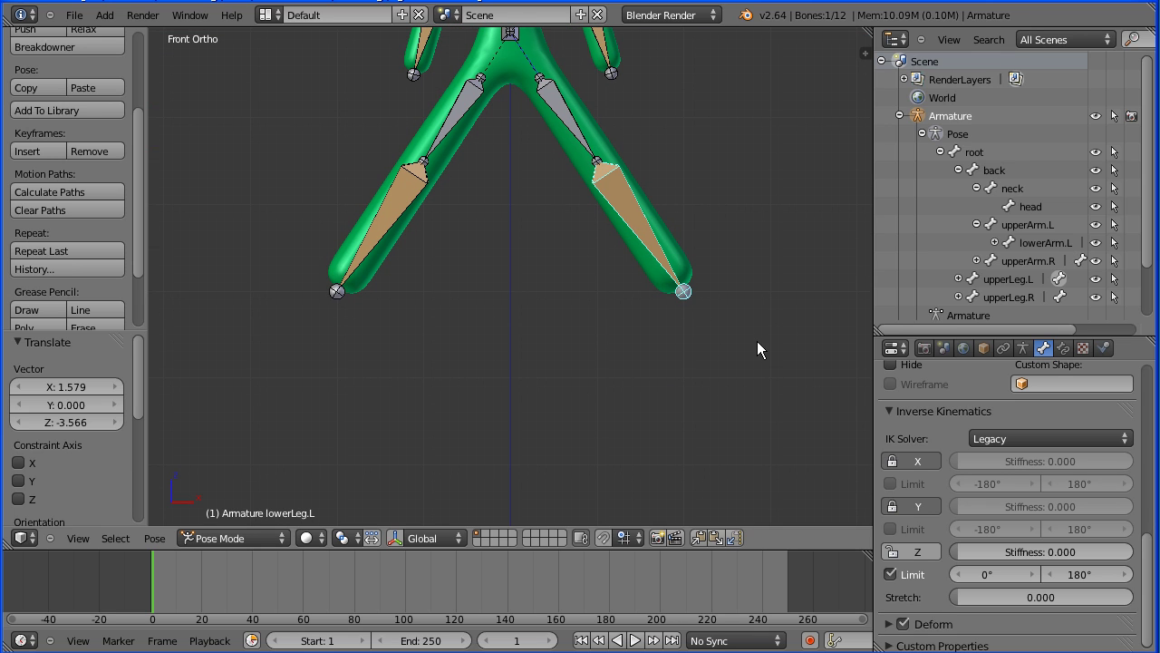
{"action": "key", "text": "g"}
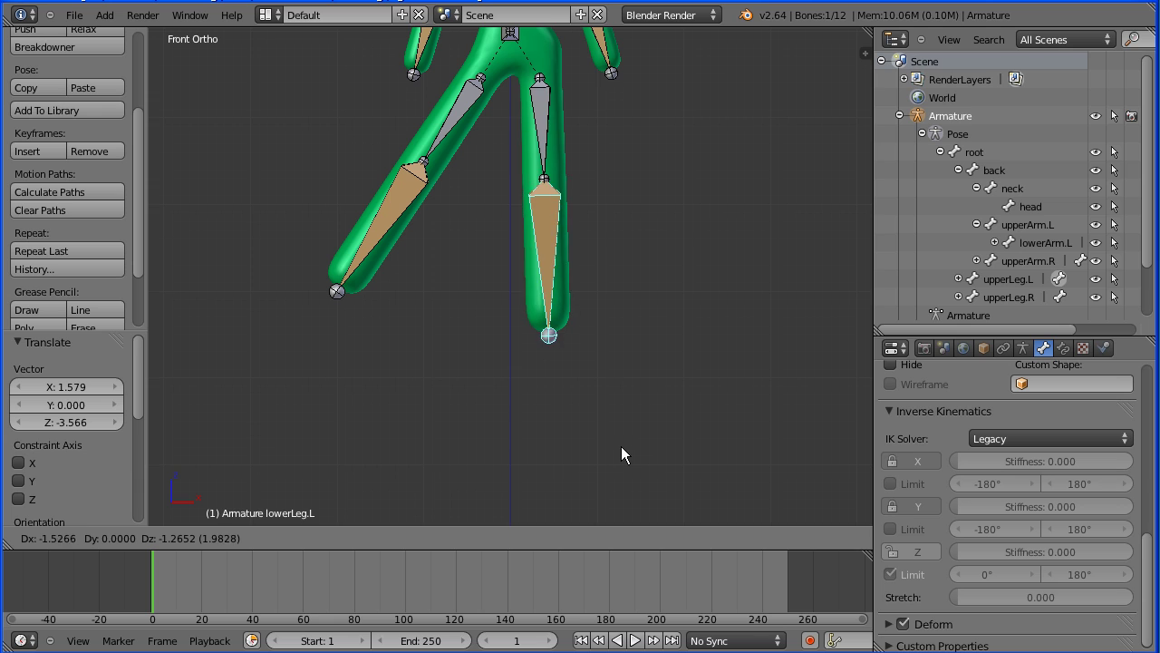
{"action": "left_click", "coordinate": [618, 455]}
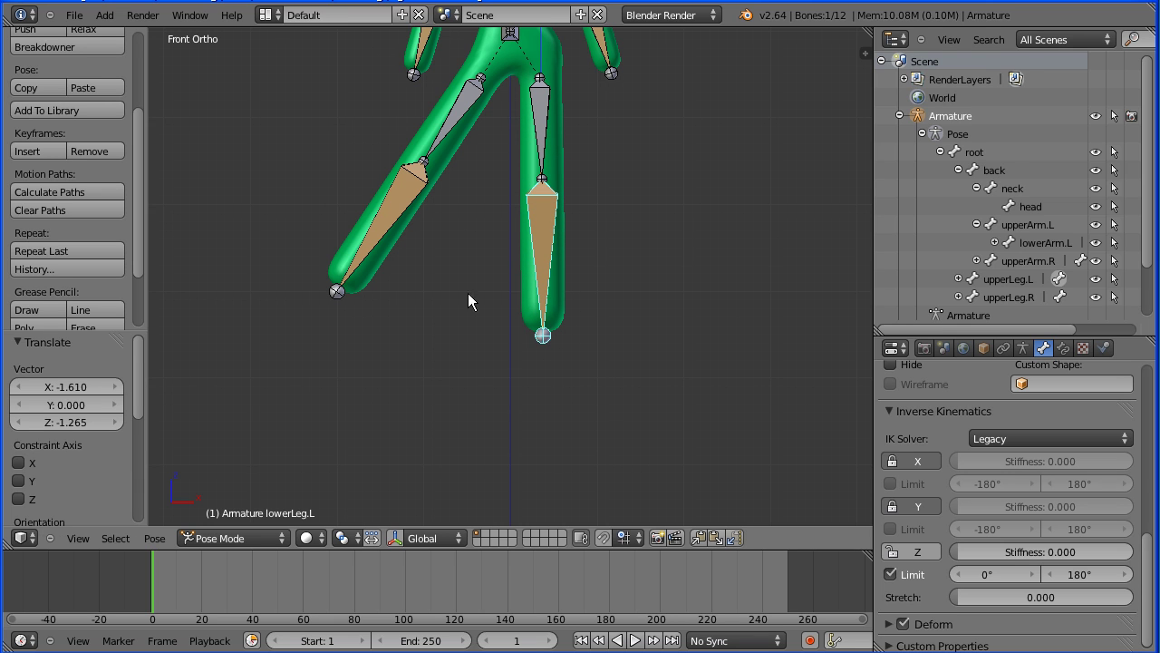
{"action": "right_click", "coordinate": [390, 203]}
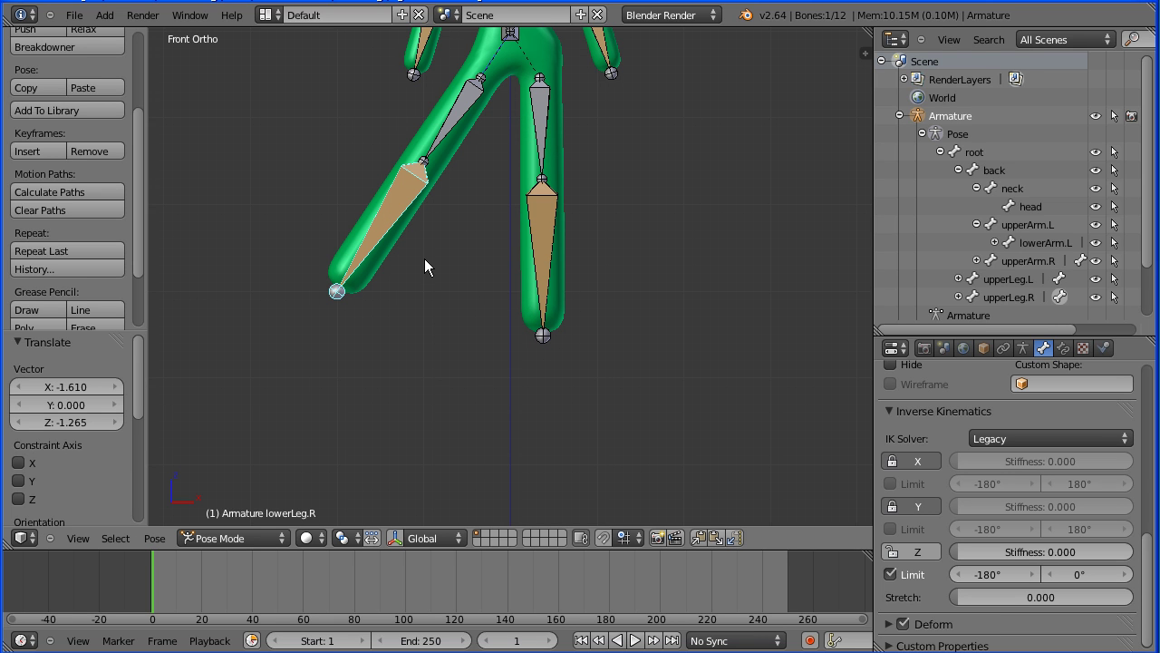
{"action": "key", "text": "g"}
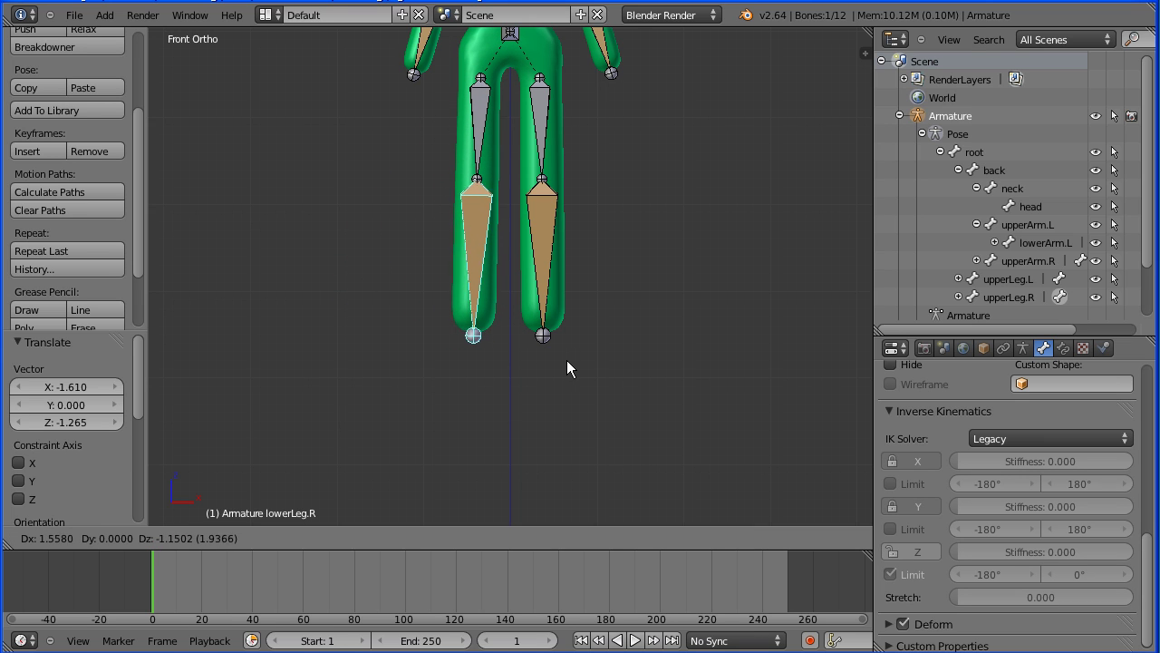
{"action": "left_click", "coordinate": [568, 360]}
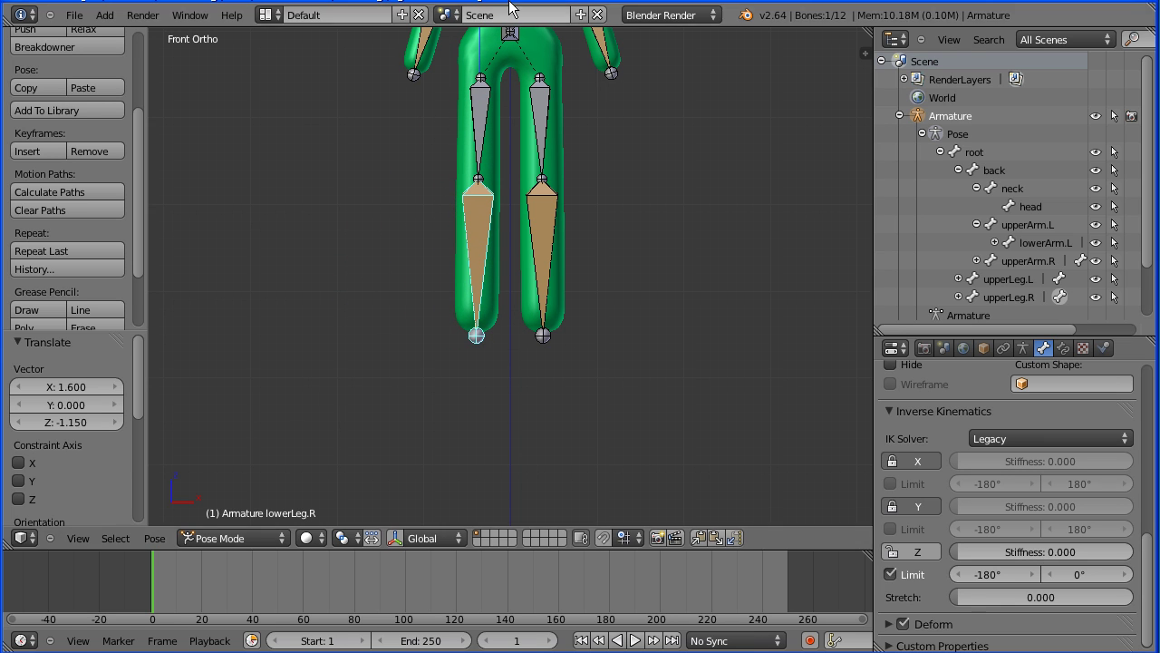
{"action": "key", "text": "ctrl+z"}
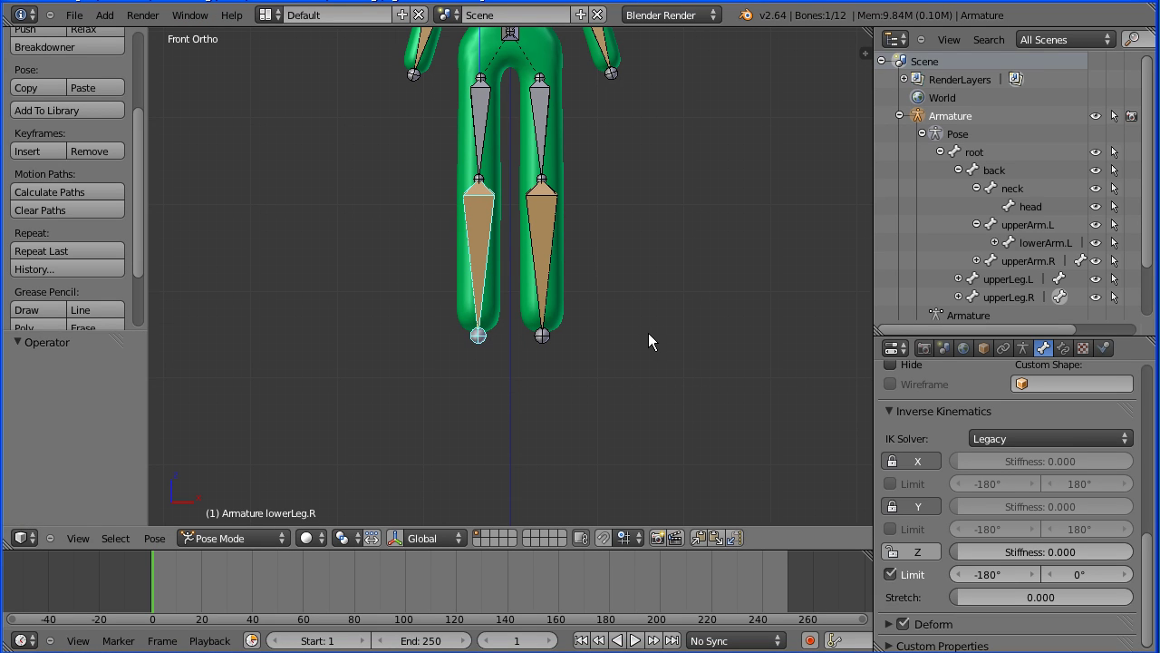
Step: Select all bones of the character and create a new pose library for the armature
{"action": "scroll", "coordinate": [644, 343], "scroll_direction": "up", "scroll_amount": 8, "text": "ctrl"}
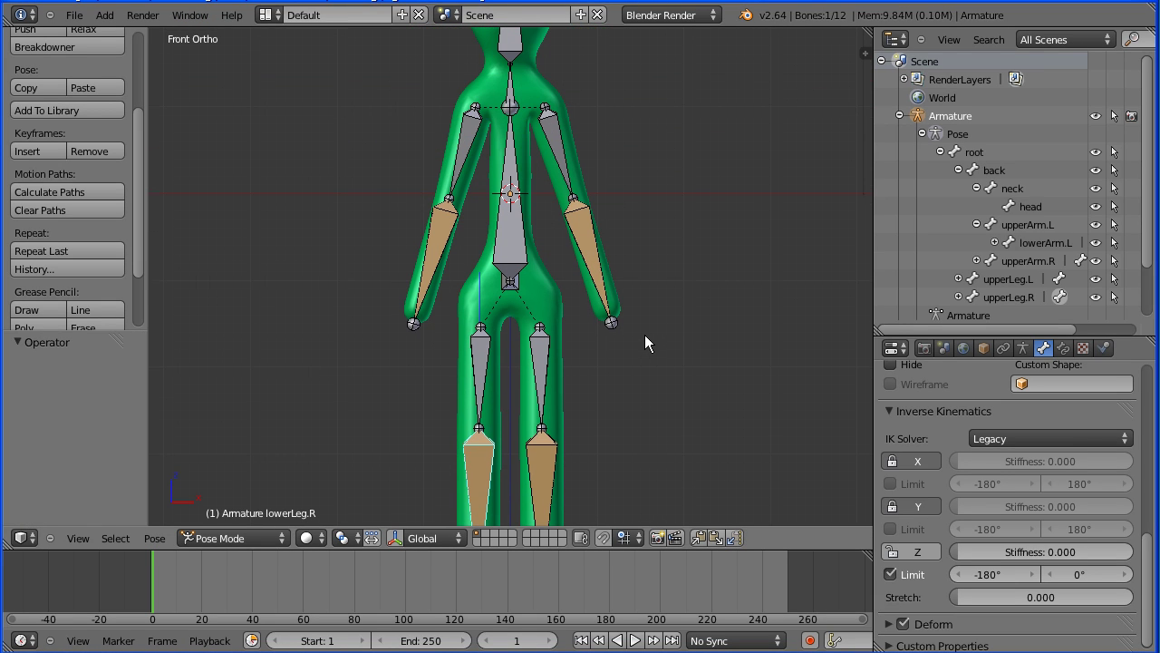
{"action": "scroll", "coordinate": [644, 332], "scroll_direction": "down", "scroll_amount": 3}
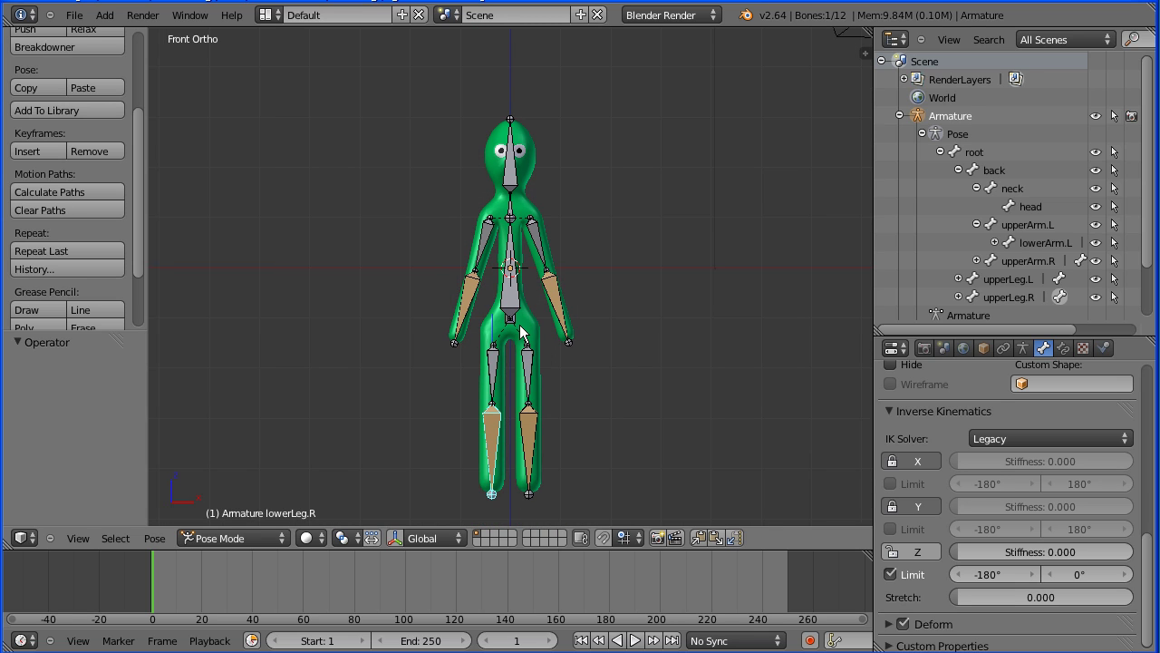
{"action": "key", "text": "a"}
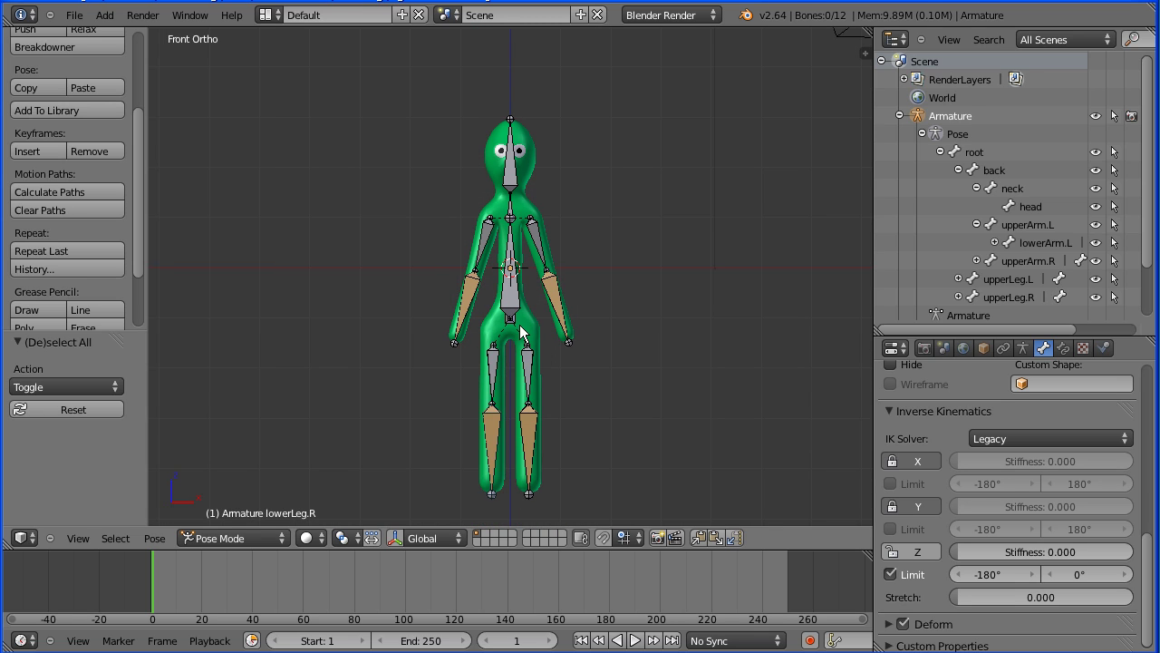
{"action": "key", "text": "a"}
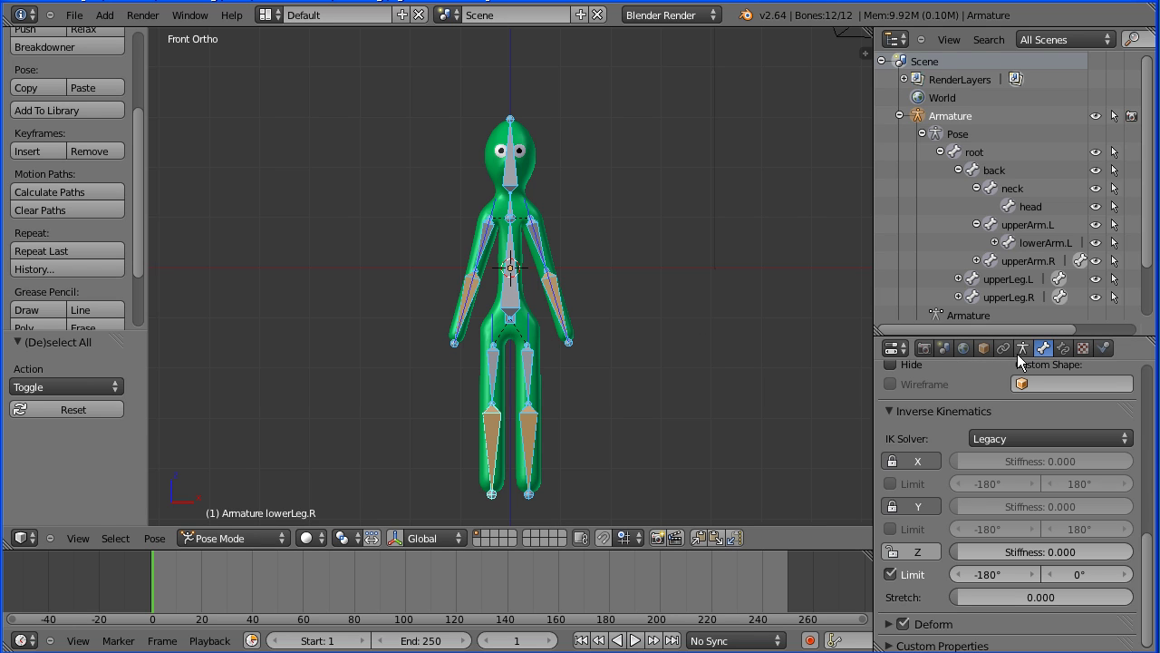
{"action": "left_click", "coordinate": [1022, 350]}
{"action": "scroll", "coordinate": [1139, 421], "scroll_direction": "down", "scroll_amount": 8}
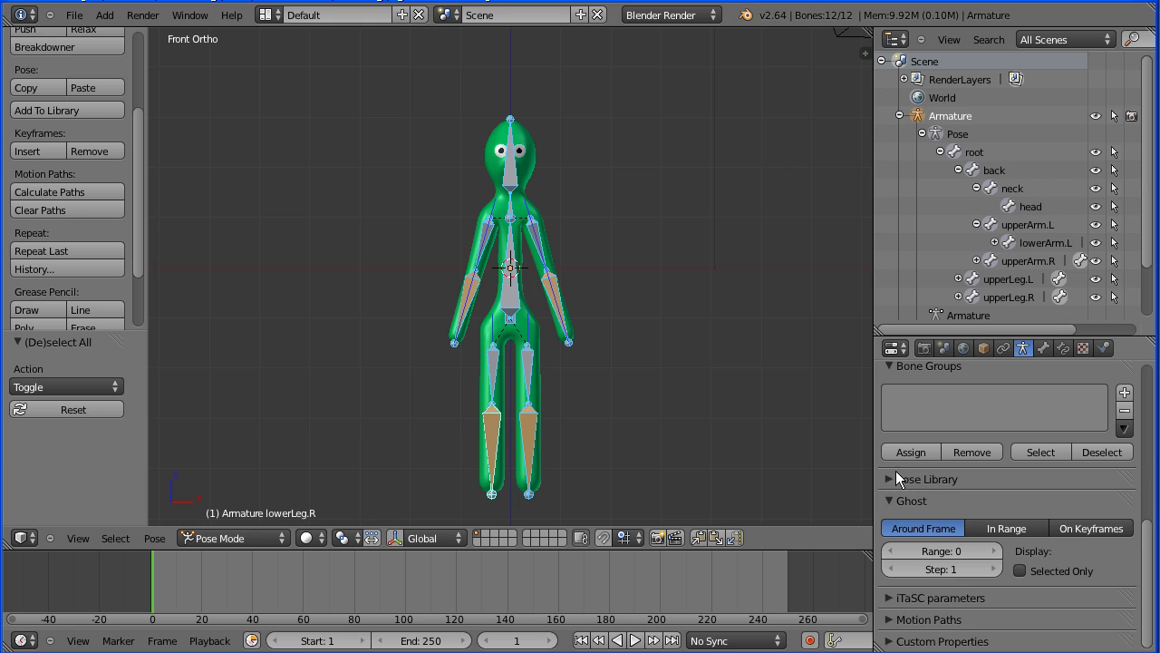
{"action": "left_click", "coordinate": [887, 480]}
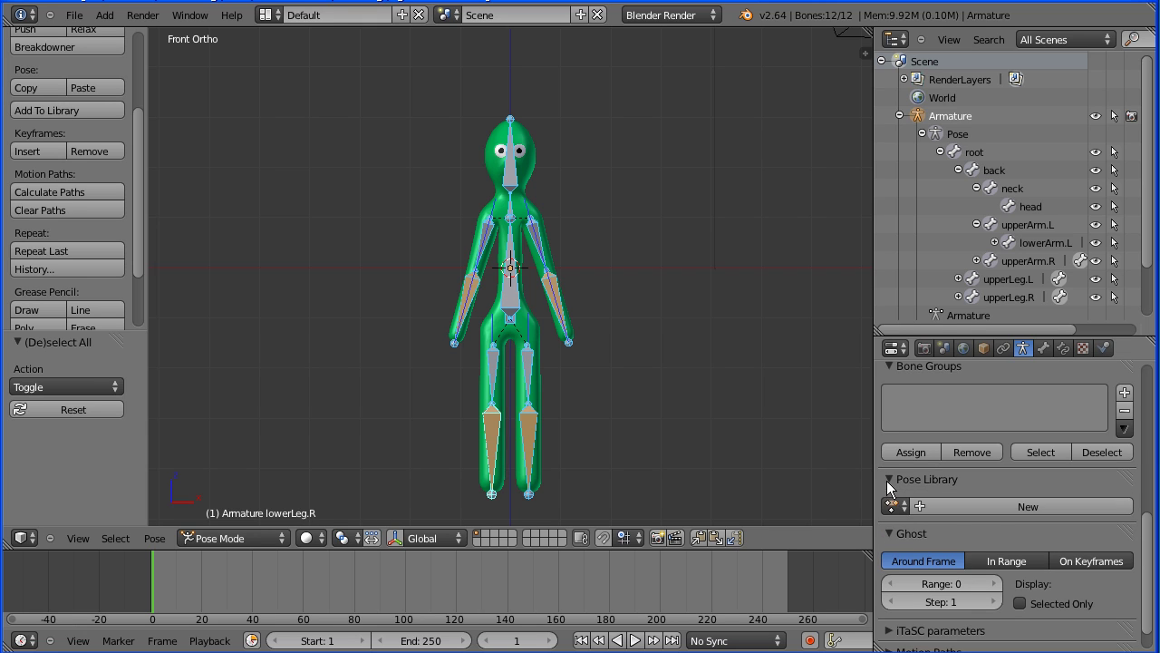
{"action": "left_click", "coordinate": [1002, 506]}
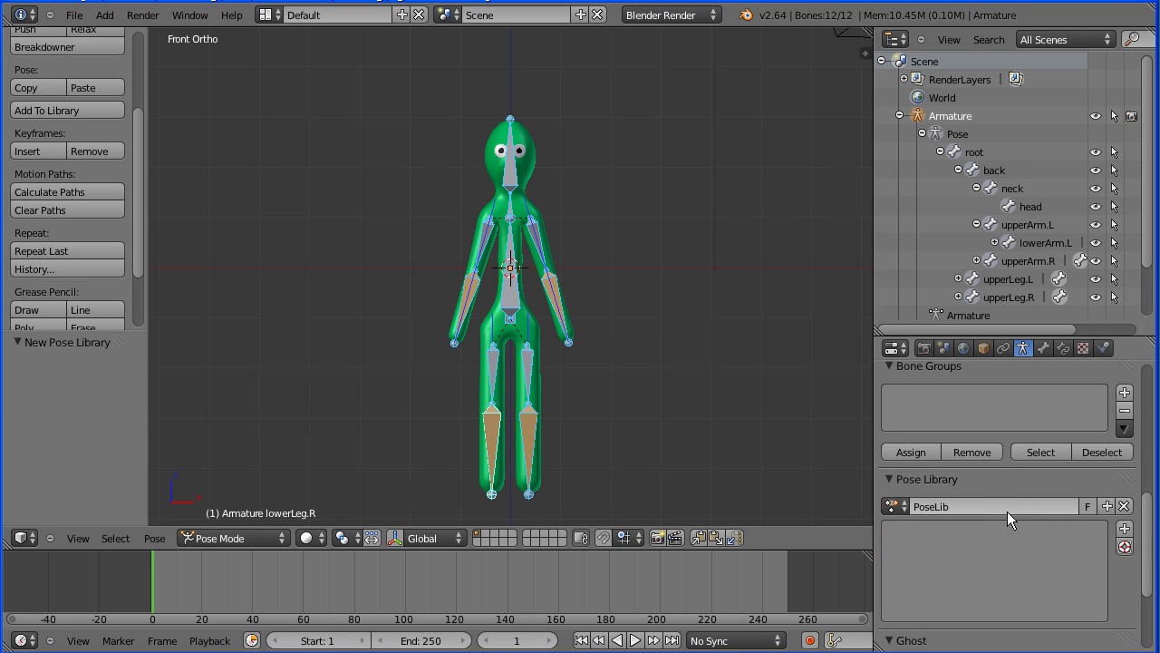
Step: Add the current pose to the armature's pose library and name it standiing
{"action": "left_click", "coordinate": [1124, 531]}
{"action": "left_click", "coordinate": [1112, 531]}
{"action": "left_click", "coordinate": [997, 635]}
{"action": "type", "text": "s"}
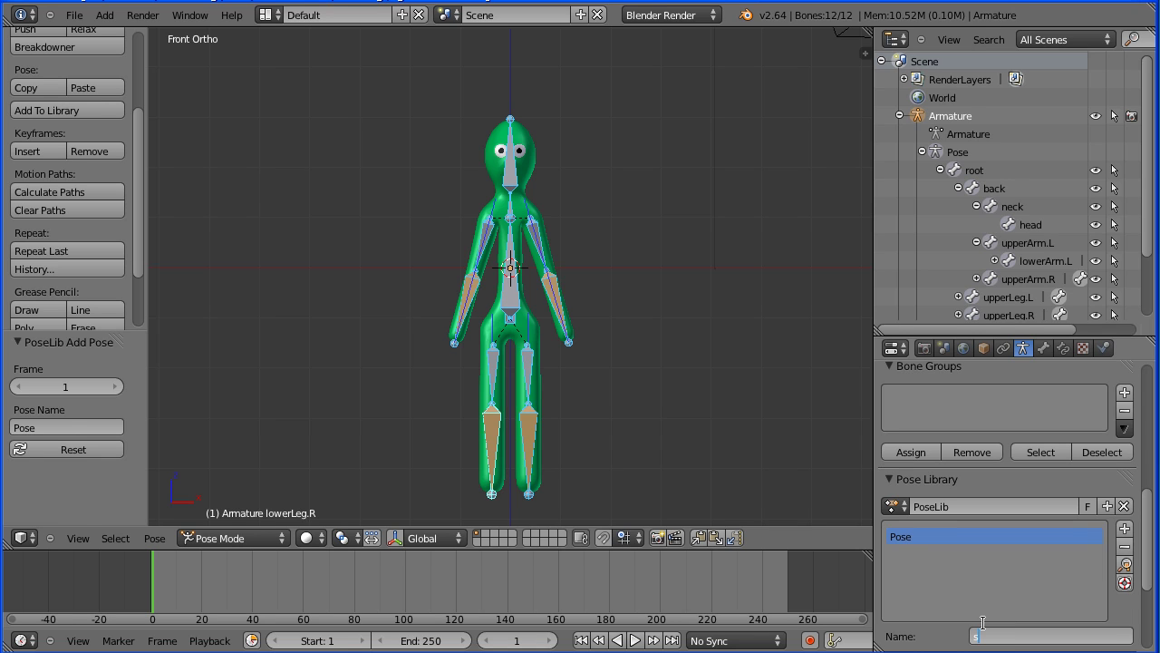
{"action": "type", "text": "tandiing"}
{"action": "key", "text": "Return"}
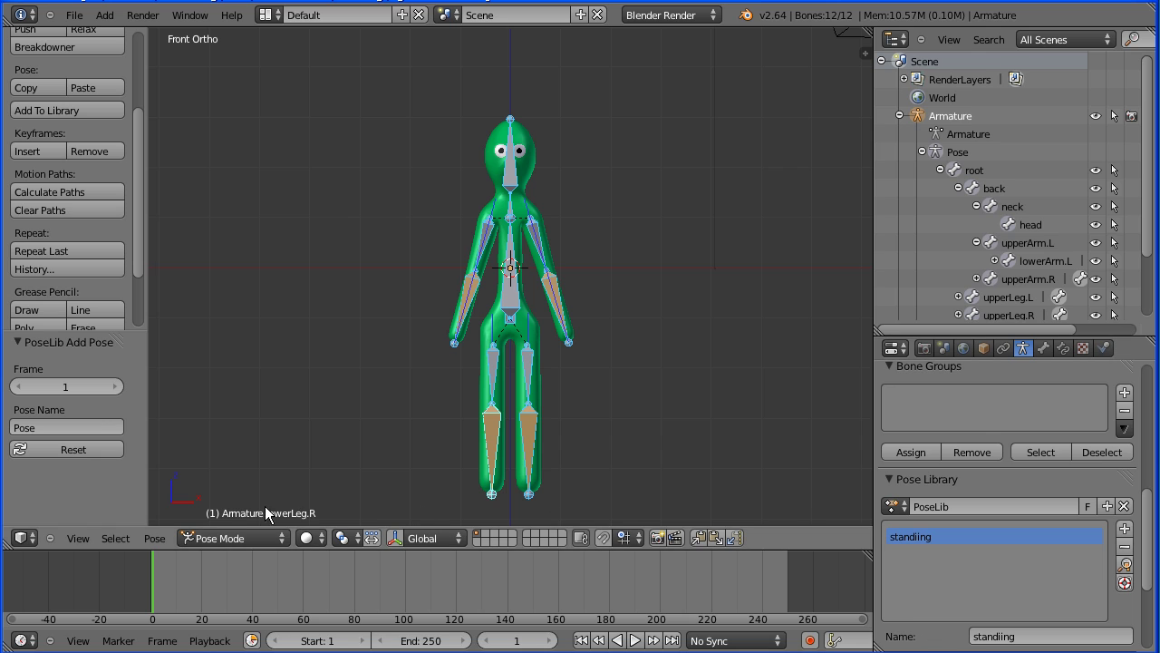
Step: Clear all pose transforms of the selected bones, then apply the stored standiing pose from the pose library
{"action": "left_click", "coordinate": [153, 538]}
{"action": "mouse_move", "coordinate": [169, 458]}
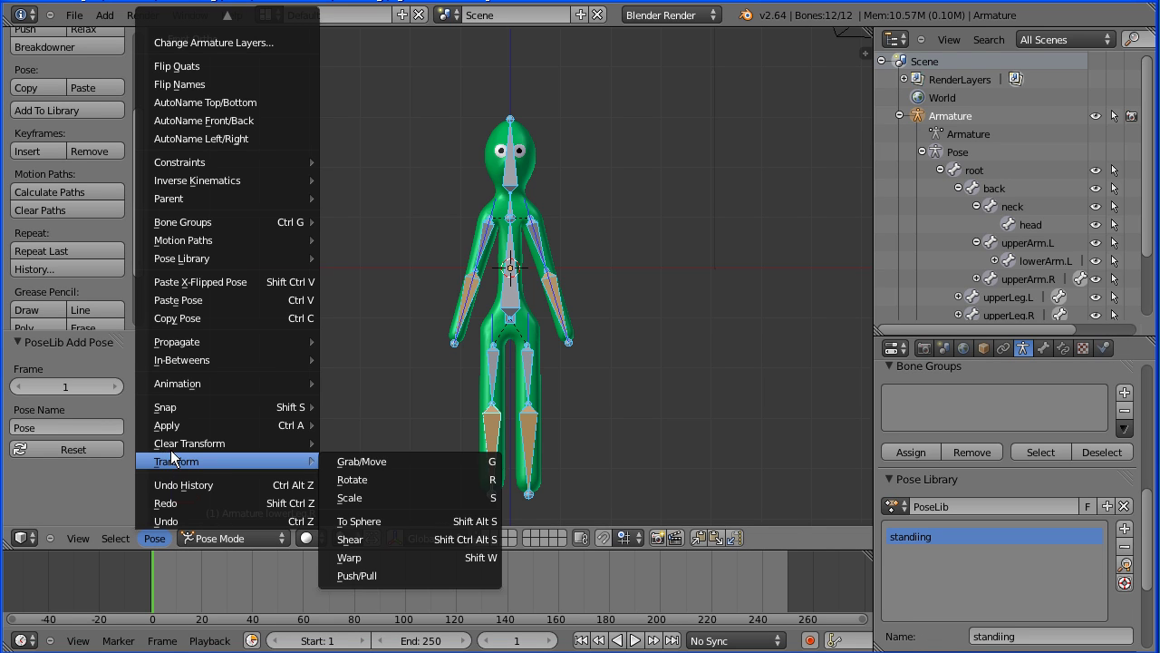
{"action": "left_click", "coordinate": [380, 443]}
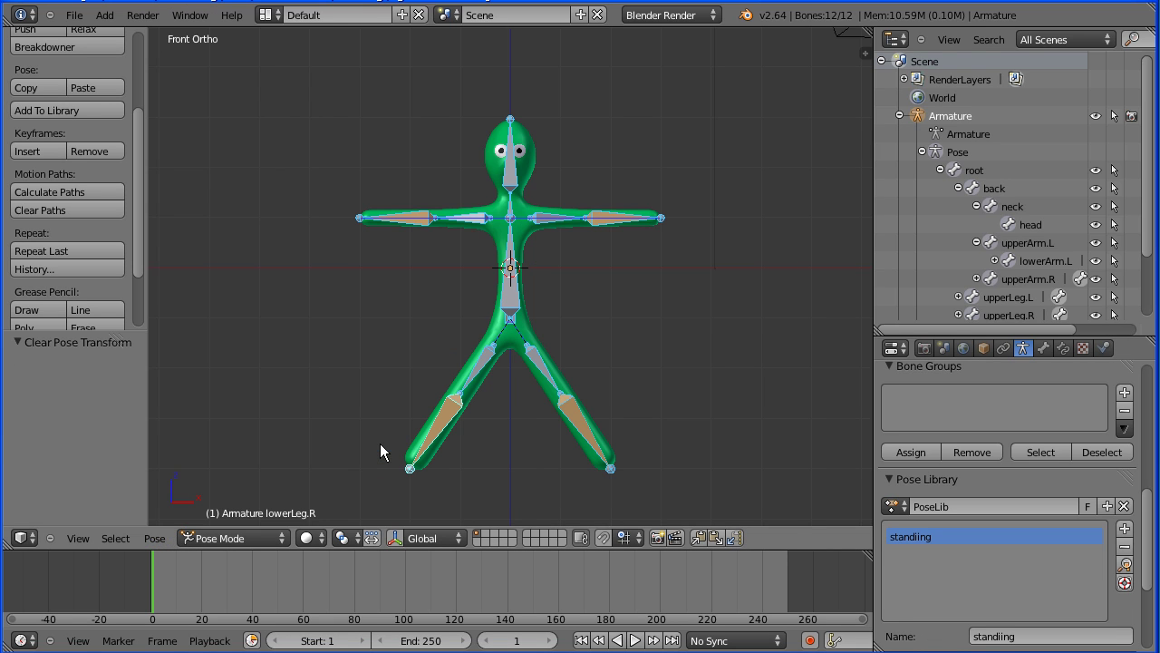
{"action": "left_click", "coordinate": [1123, 564]}
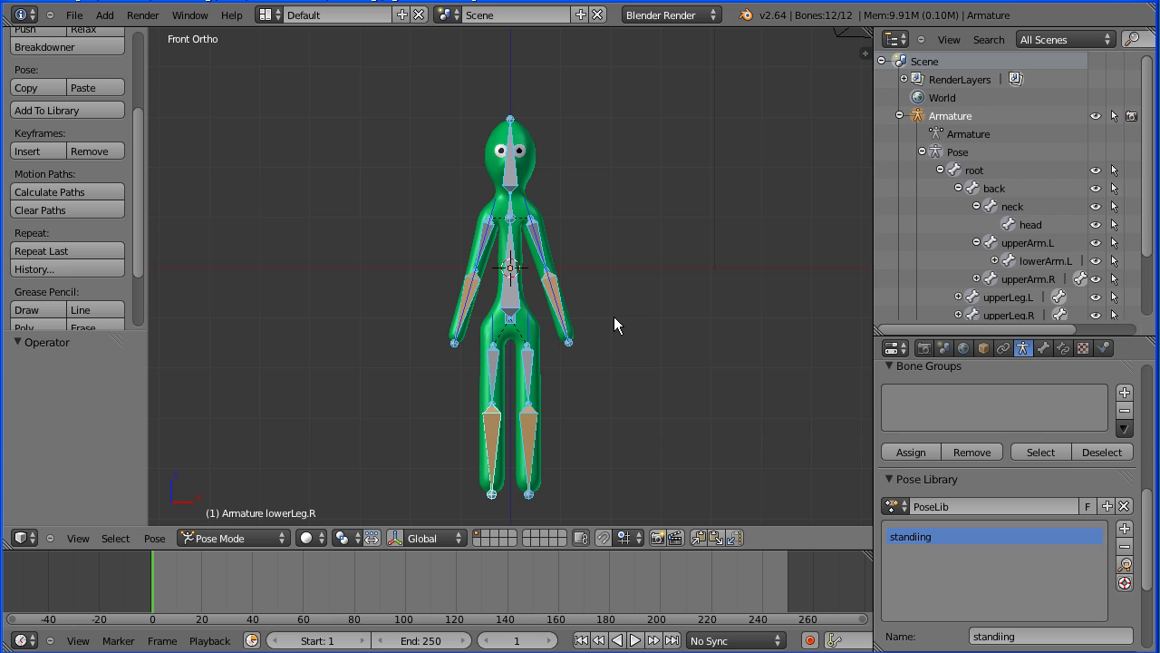
Step: Move the lowerArm.L bone up and outward from the body to raise that arm
{"action": "right_click", "coordinate": [557, 310]}
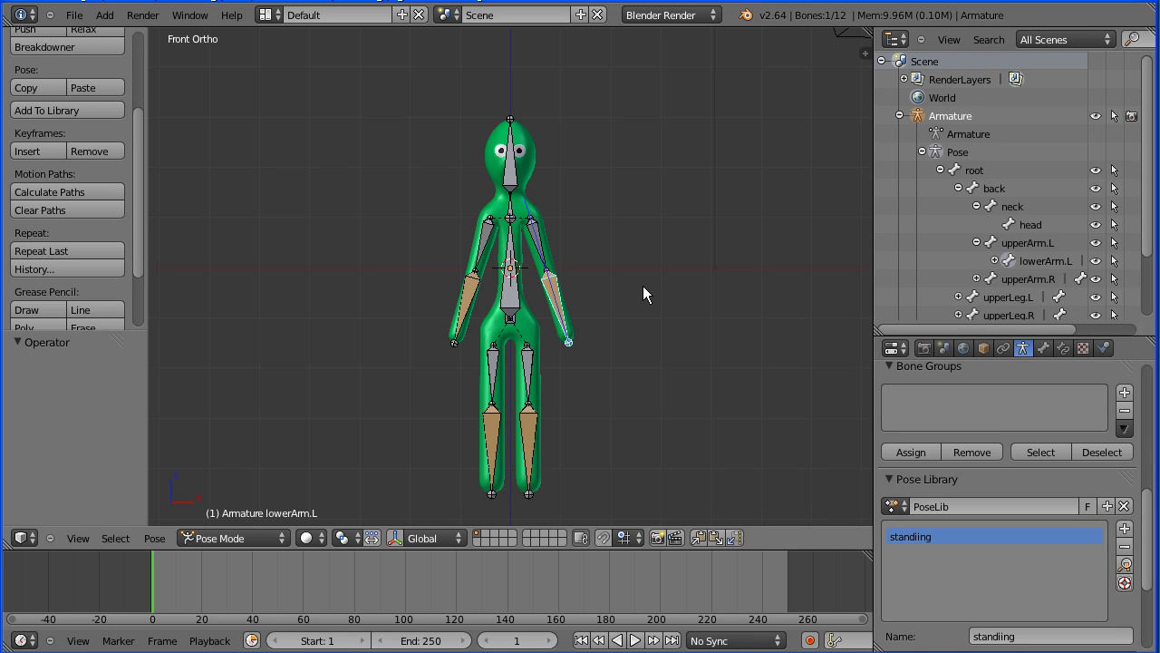
{"action": "key", "text": "g"}
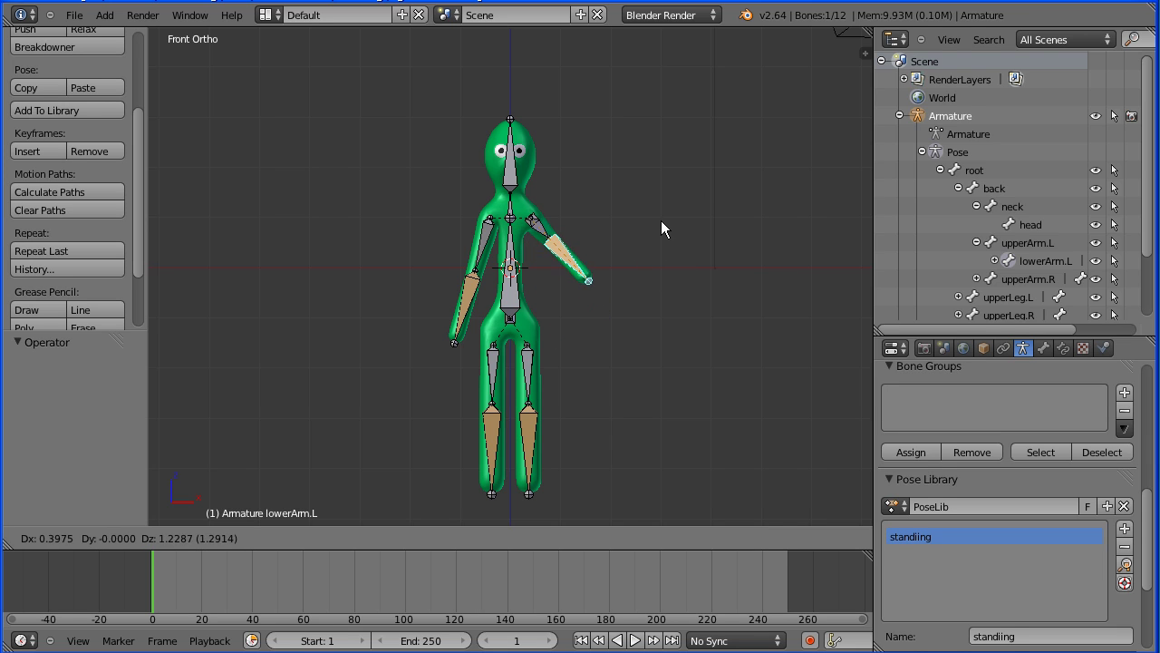